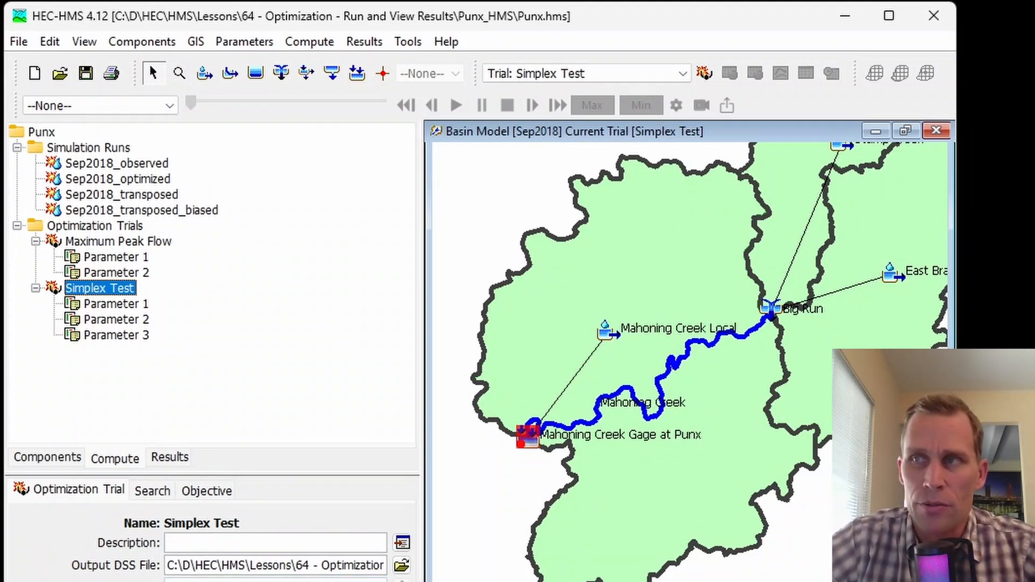
# - Choose the Simplex Test optimization trial as the current compute selection
pyautogui.scroll(-1, 864, 424)
pyautogui.scroll(-1, 884, 431)
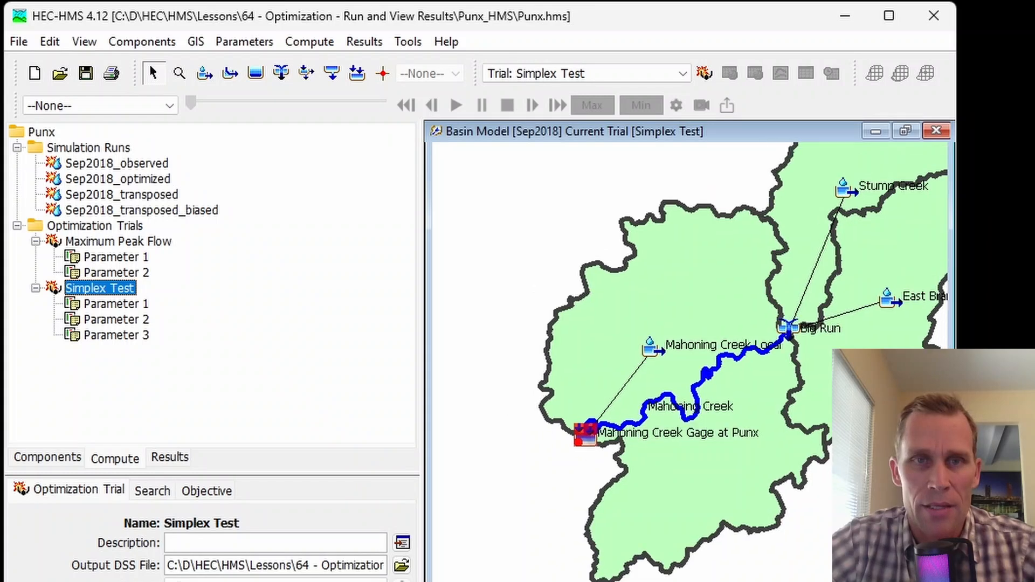
pyautogui.moveTo(907, 387); pyautogui.dragTo(809, 410)
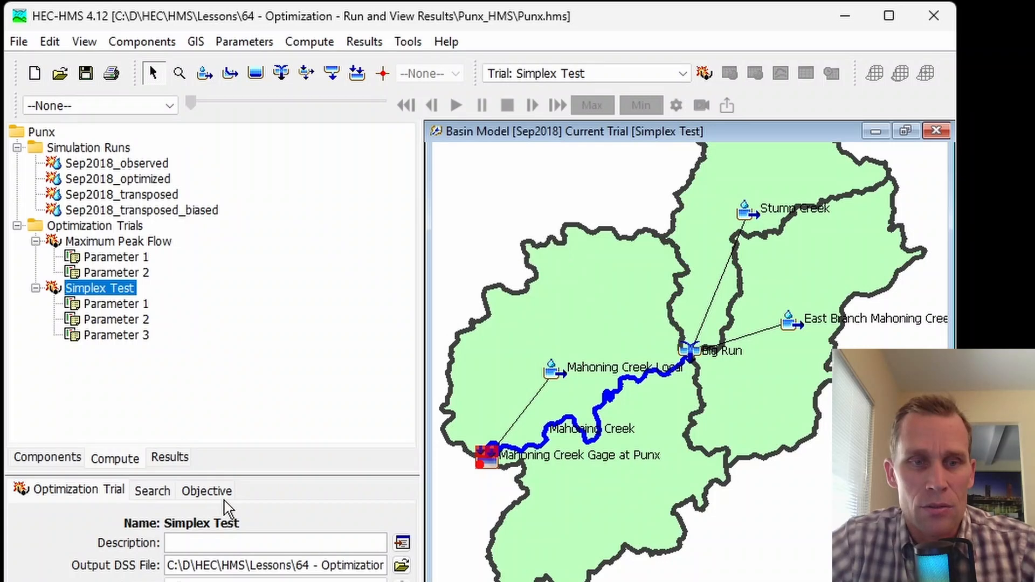
pyautogui.moveTo(273, 475); pyautogui.dragTo(293, 416)
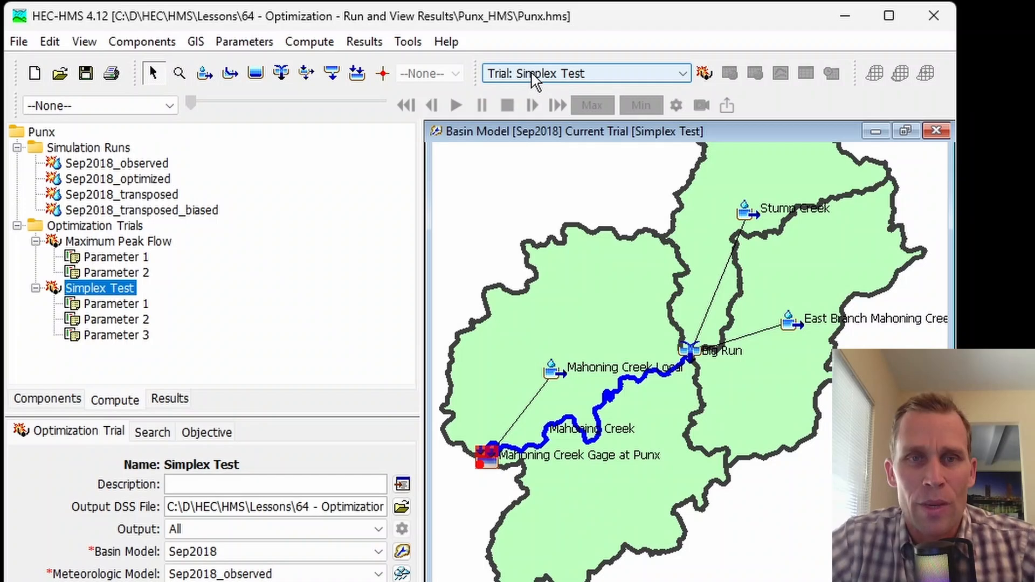
pyautogui.click(516, 78)
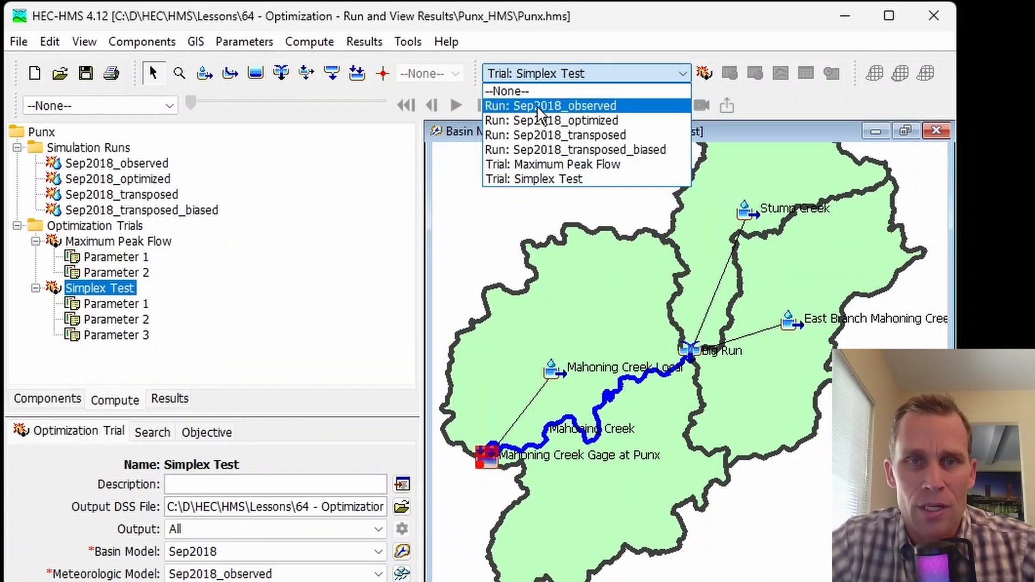
pyautogui.click(547, 179)
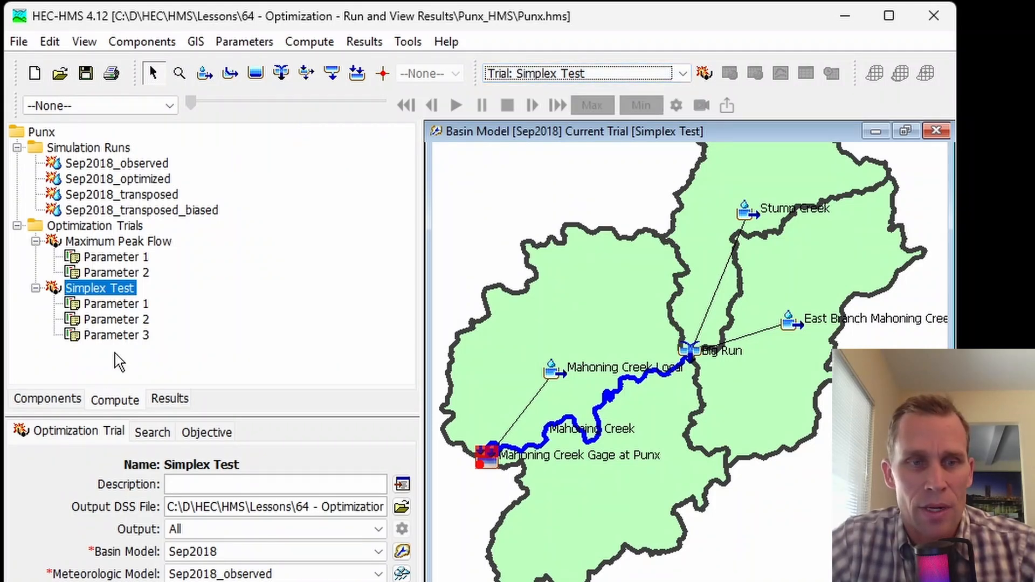
# - View the Maximum Peak Flow trial and the Sep2018_observed run in the compute tree, ending on the Simplex Test trial
pyautogui.click(120, 405)
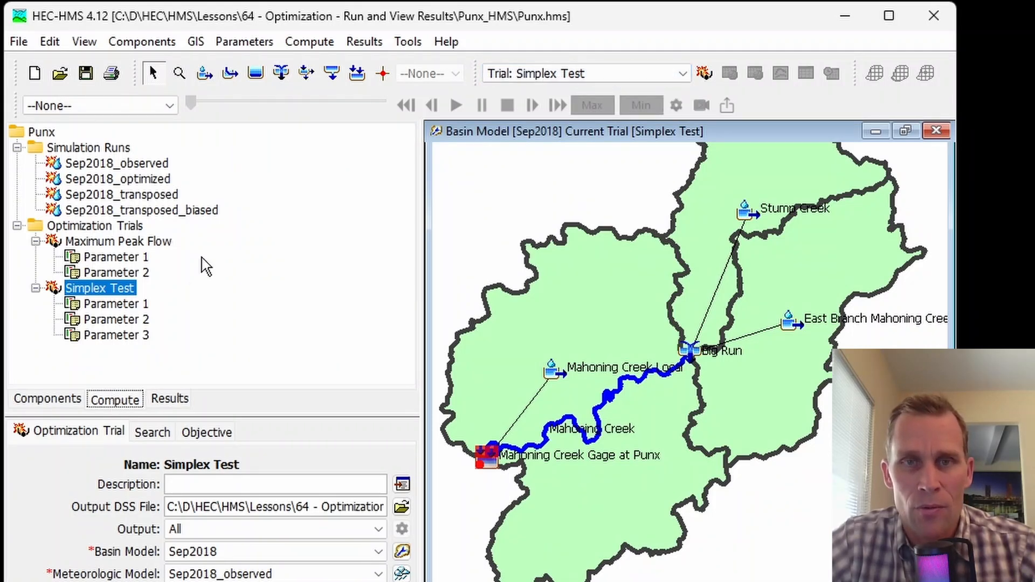
pyautogui.click(96, 289)
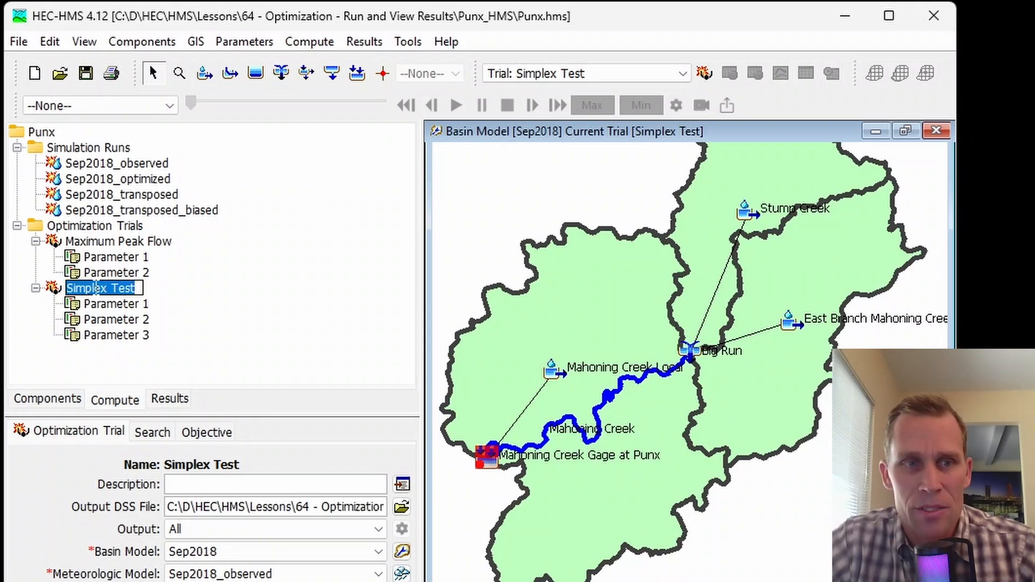
pyautogui.click(88, 240)
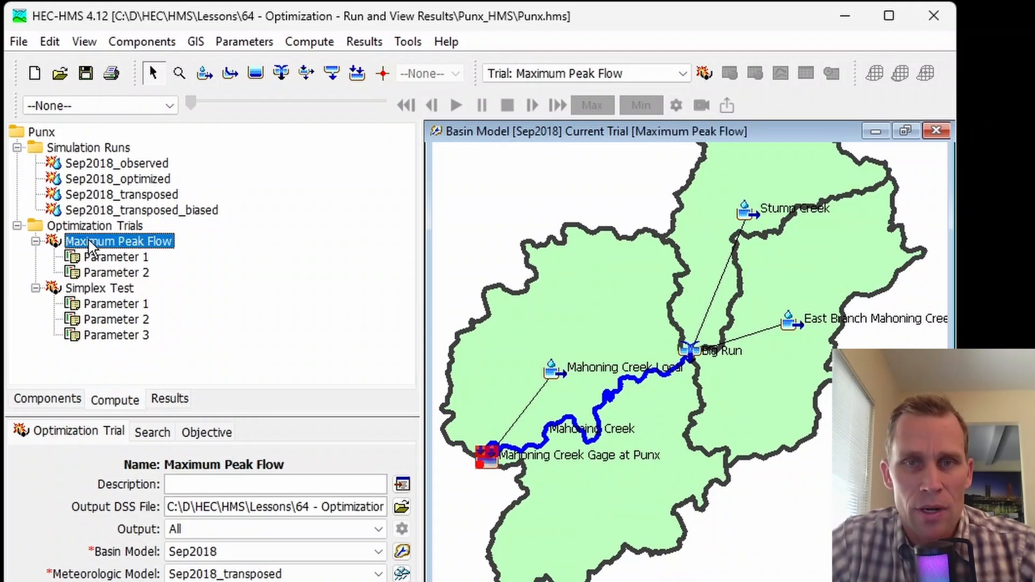
pyautogui.click(87, 166)
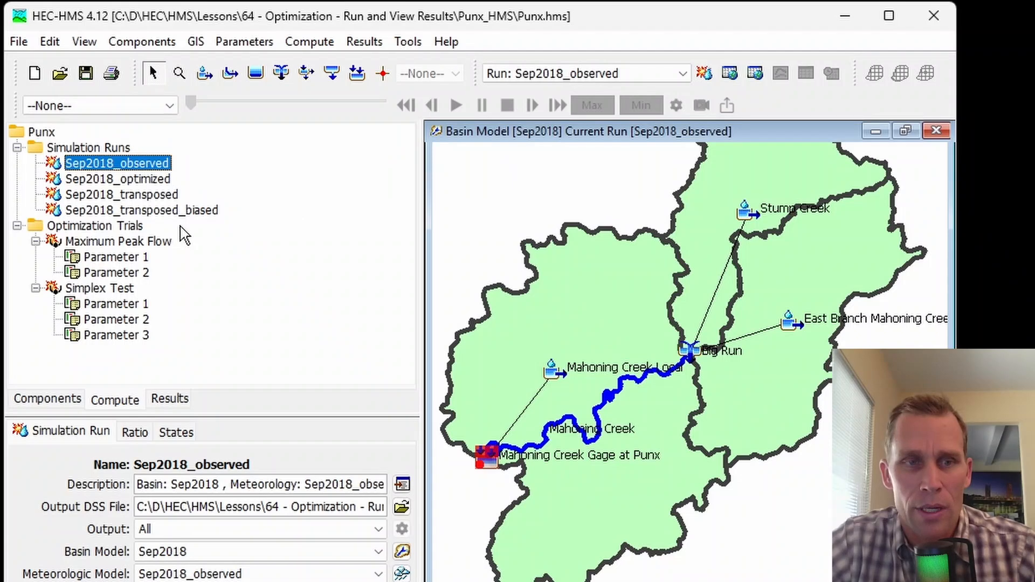
pyautogui.click(94, 289)
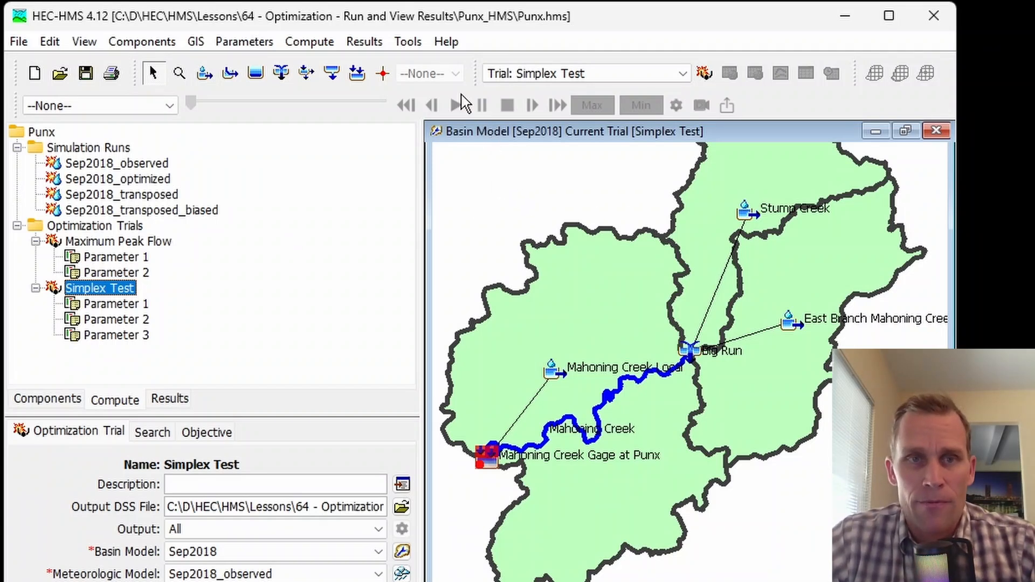
# - Review the compute program settings, switch computing all components even if unchanged off and on again, and close the settings
pyautogui.click(411, 43)
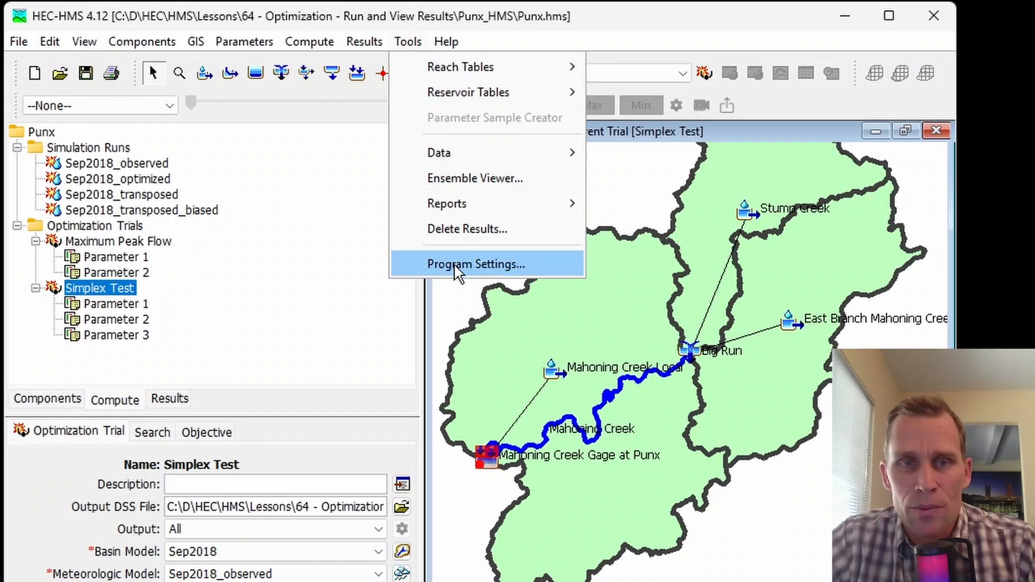
pyautogui.click(473, 263)
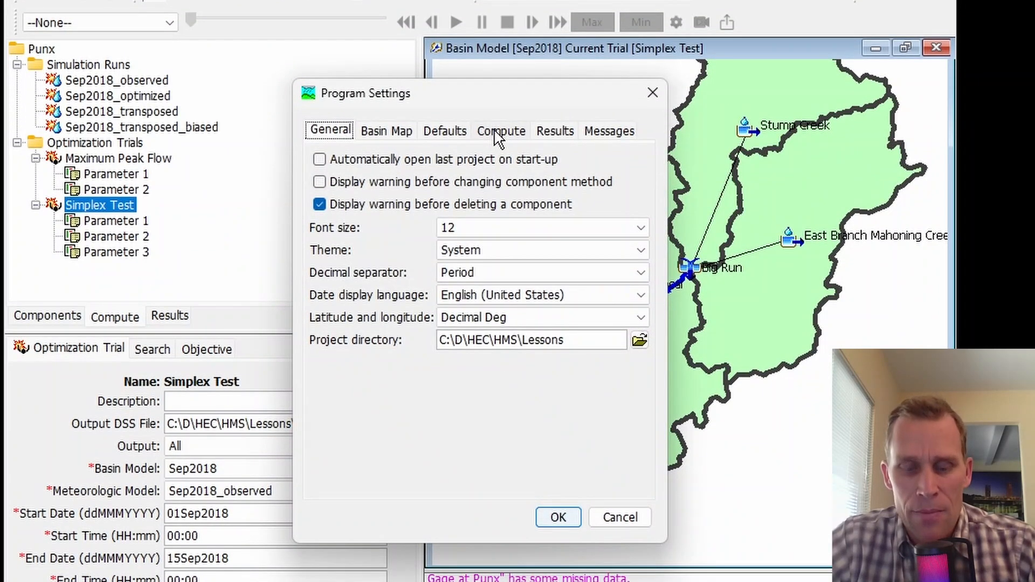
pyautogui.click(498, 135)
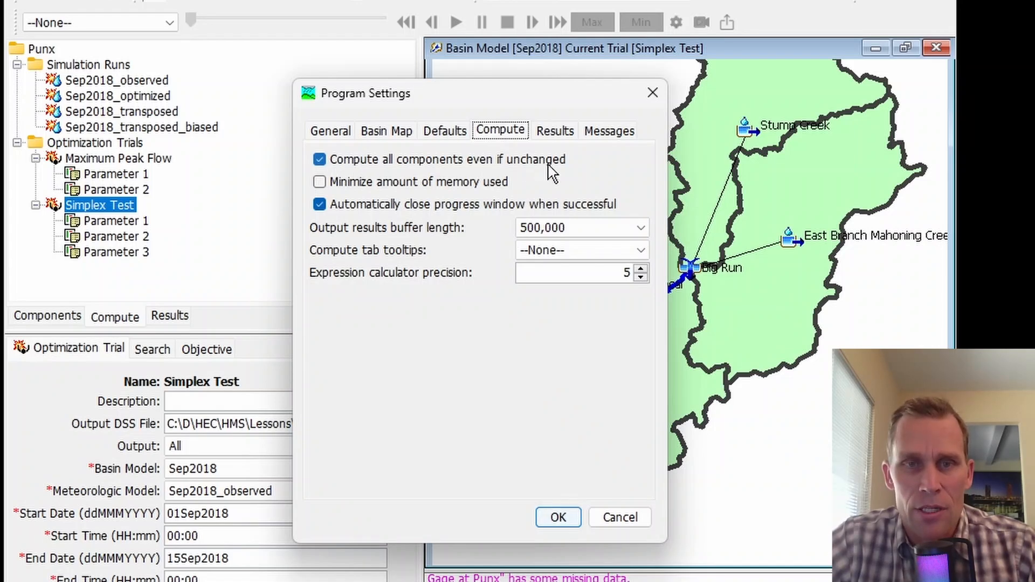
pyautogui.click(338, 160)
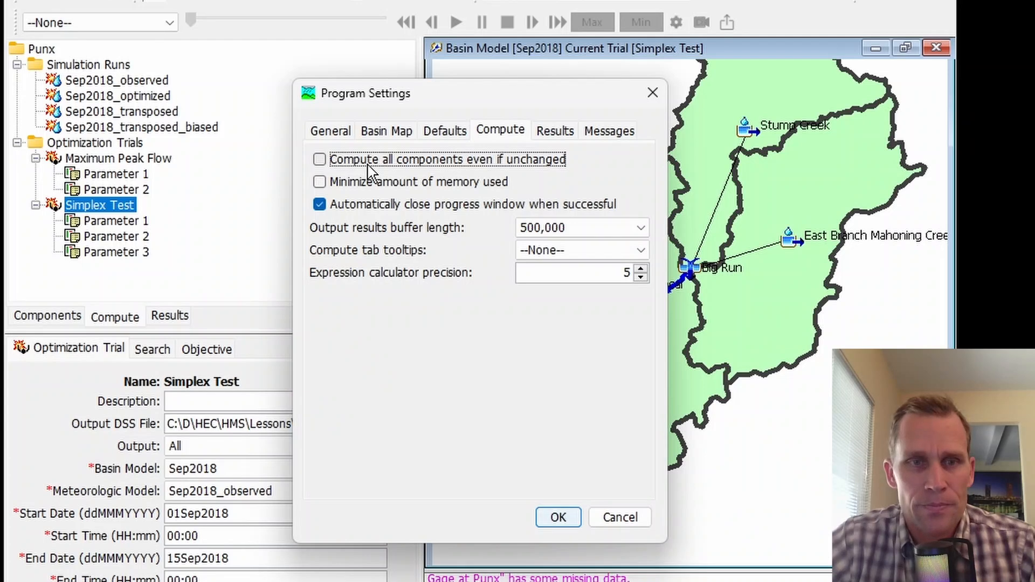
pyautogui.click(320, 161)
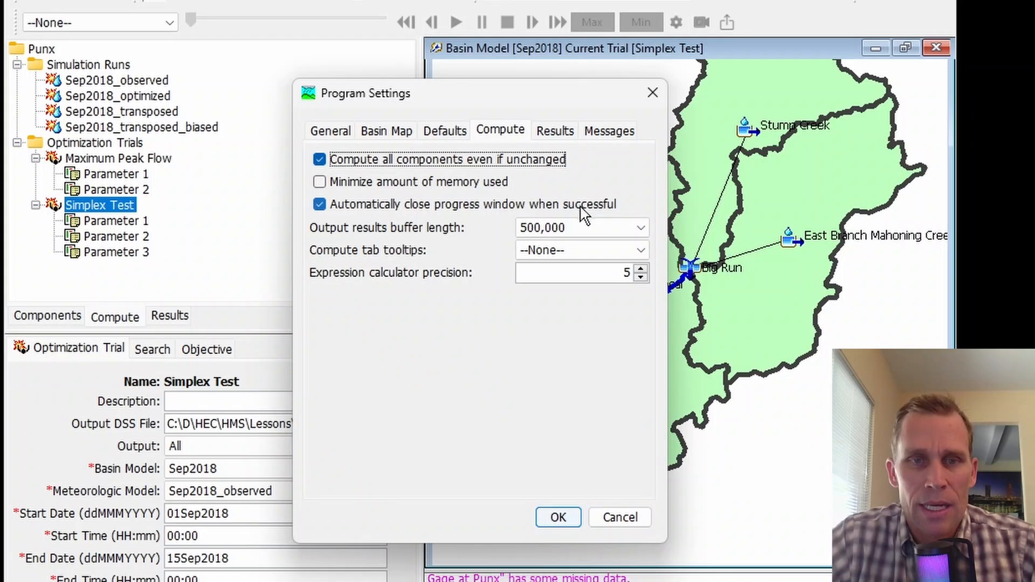
pyautogui.click(653, 93)
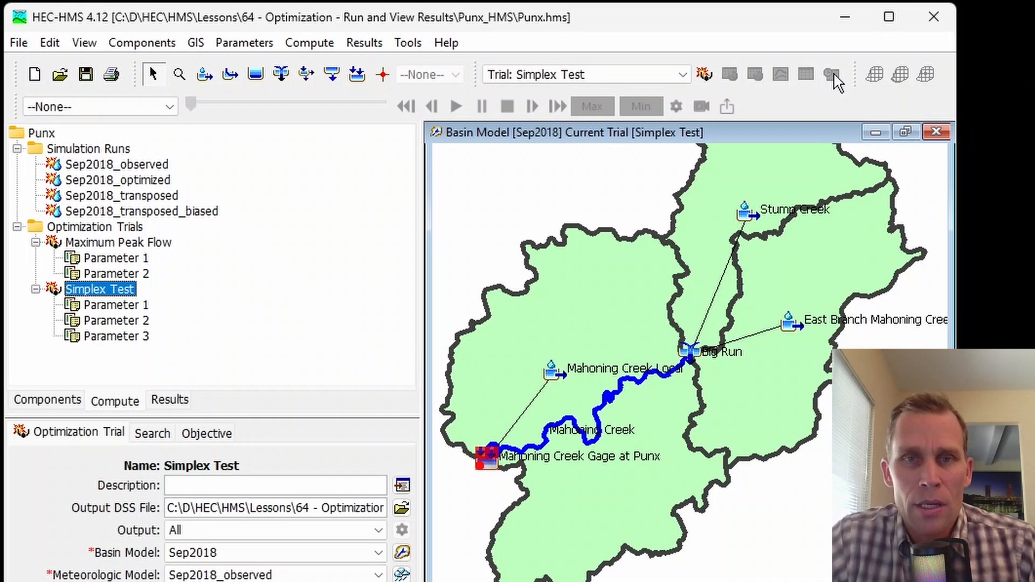
# - Hide the Compute toolbar and restore it
pyautogui.click(86, 43)
pyautogui.moveTo(153, 359)
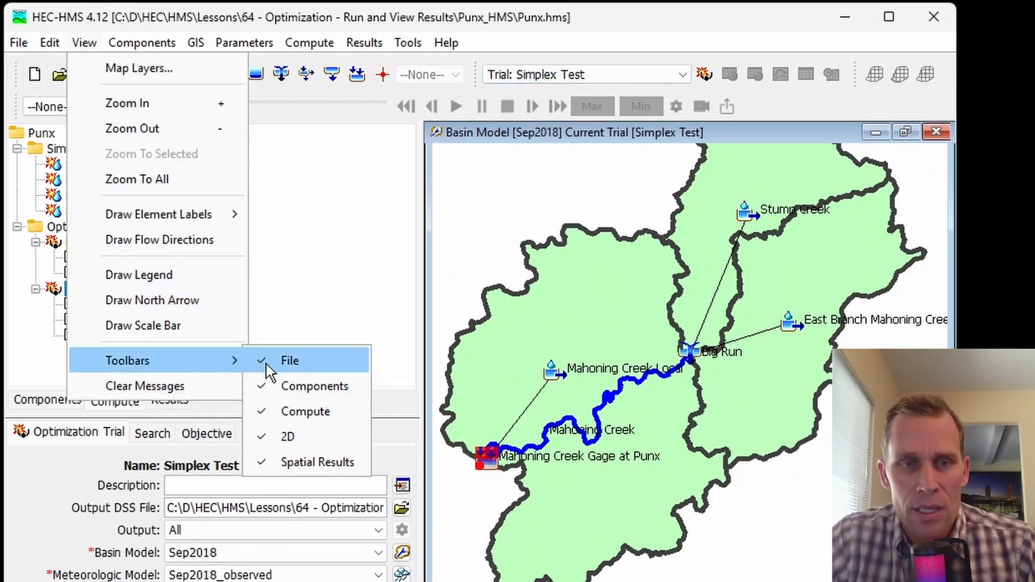
pyautogui.click(317, 416)
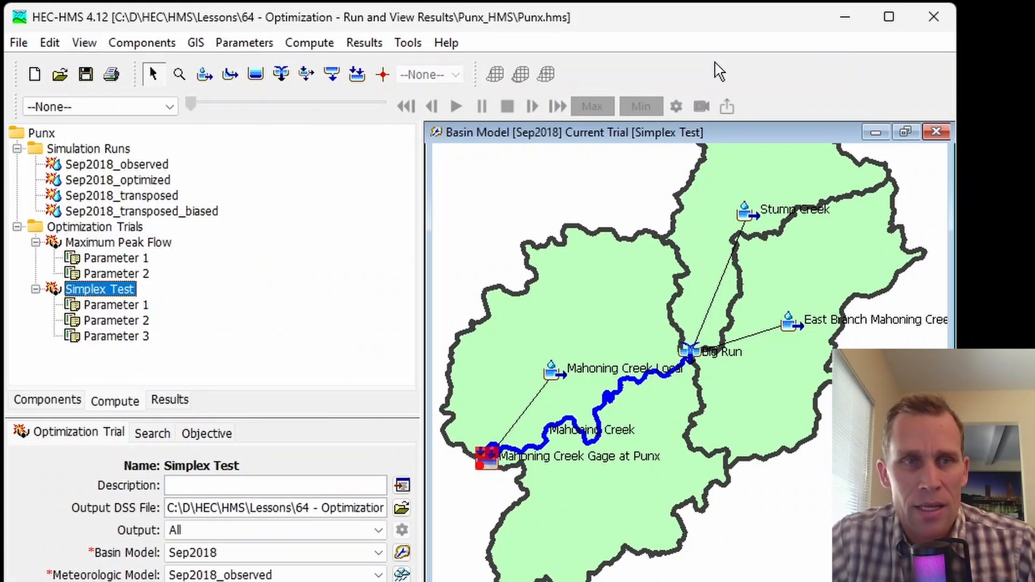
pyautogui.click(84, 43)
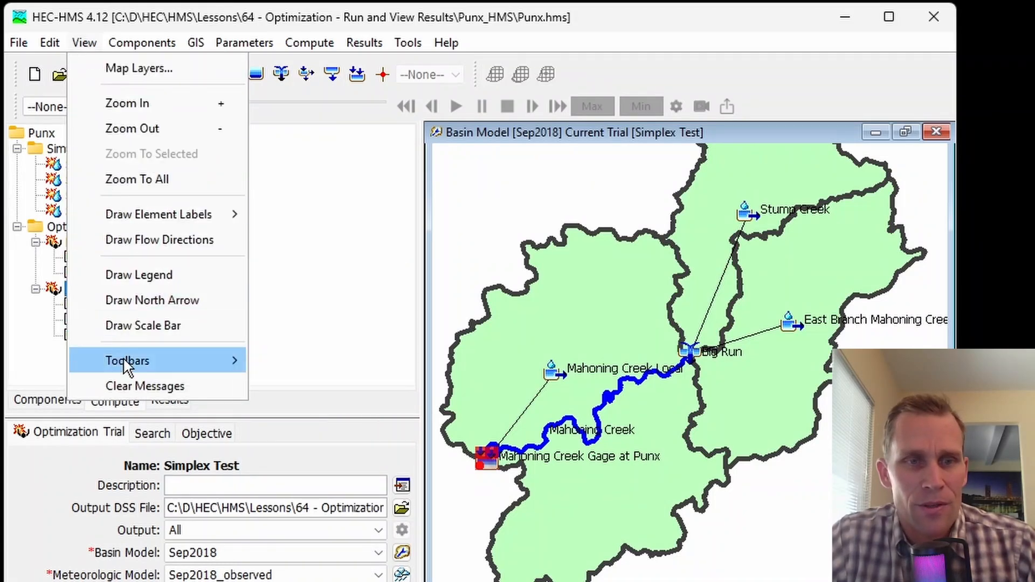
pyautogui.moveTo(124, 358)
pyautogui.click(312, 408)
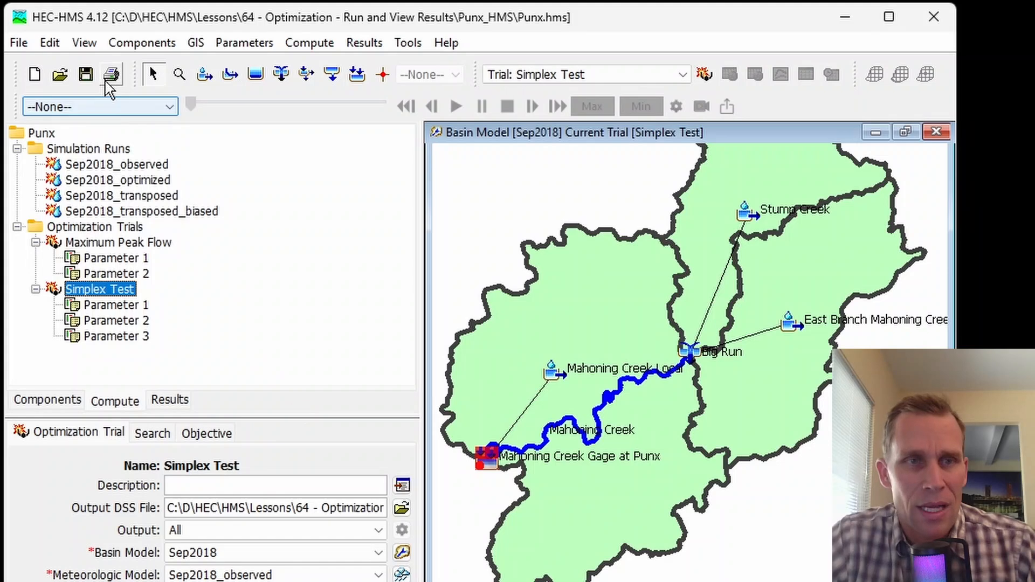
# - Hide the Spatial Results toolbar
pyautogui.click(84, 44)
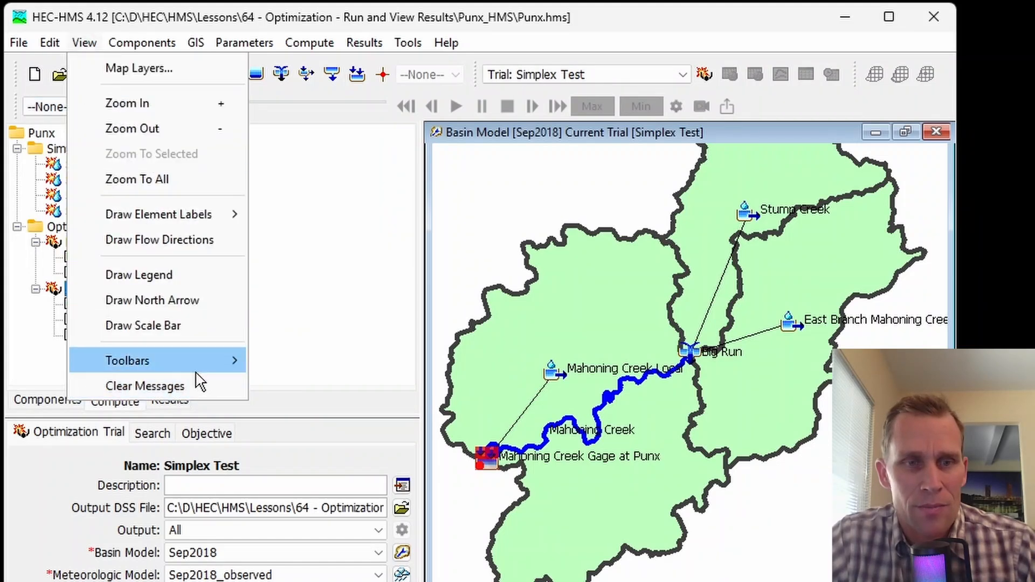
pyautogui.moveTo(223, 368)
pyautogui.click(319, 464)
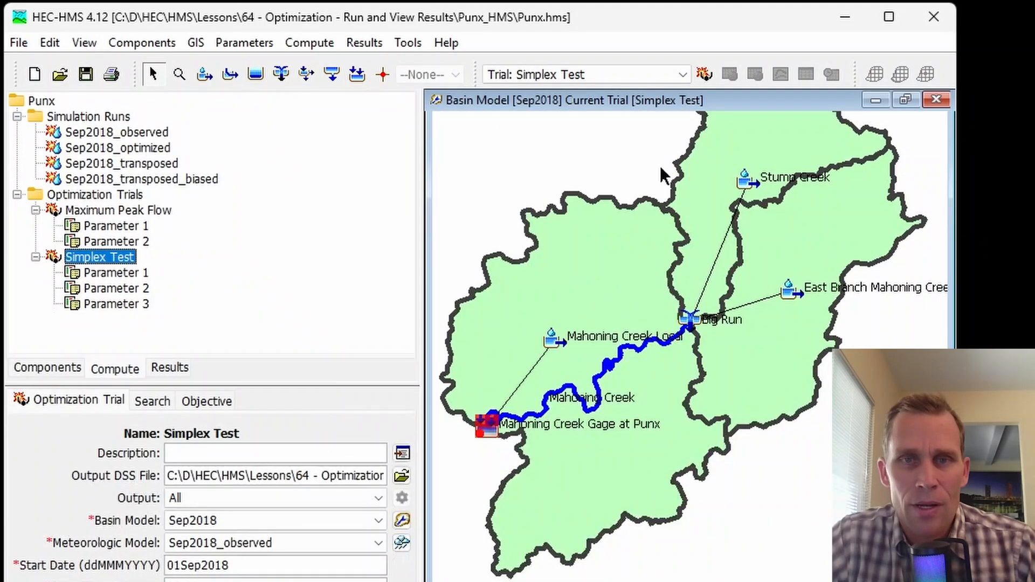
# - Start computing the Simplex Test optimization trial and cancel the computation
pyautogui.click(703, 76)
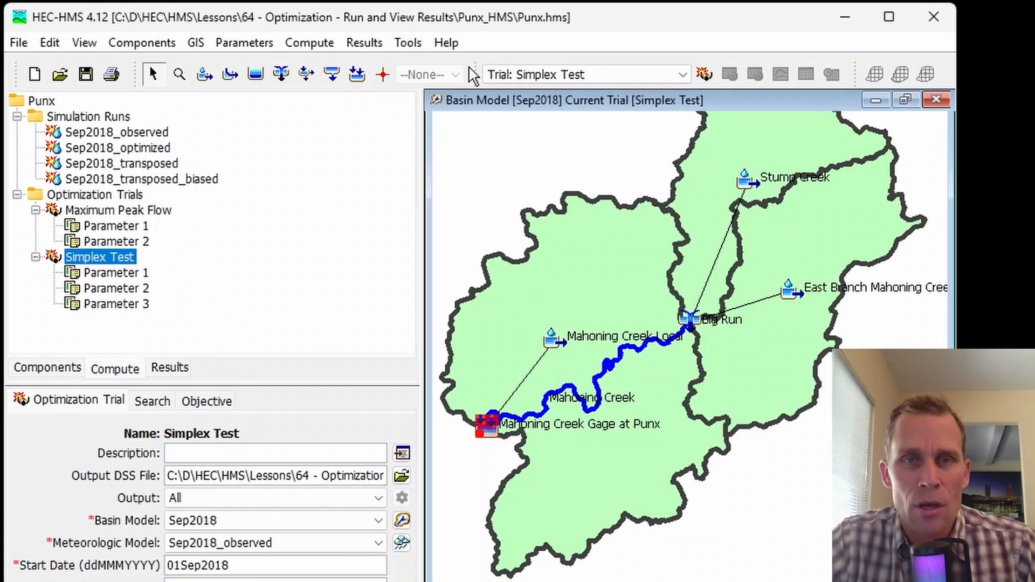
pyautogui.click(318, 45)
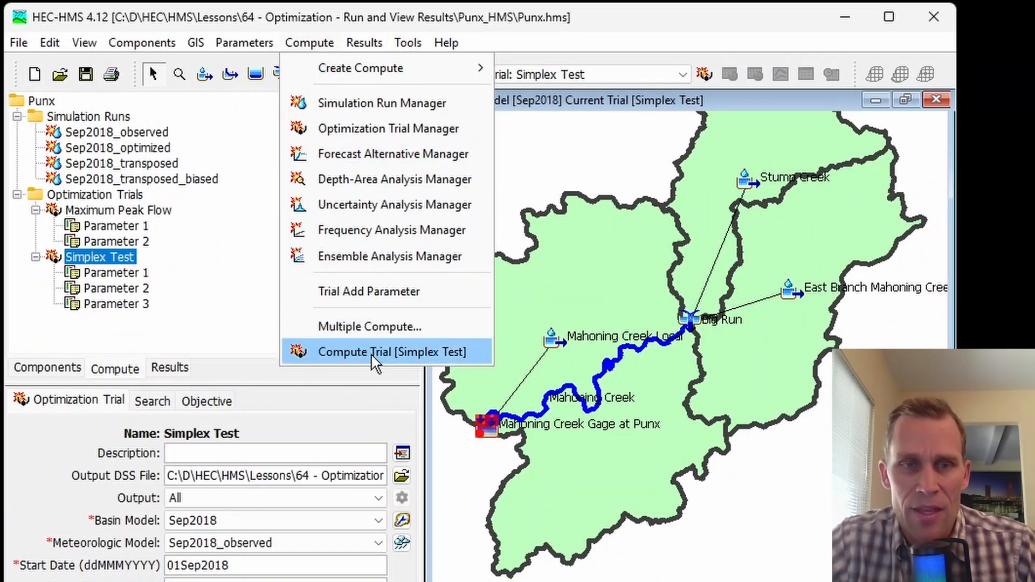
pyautogui.click(337, 357)
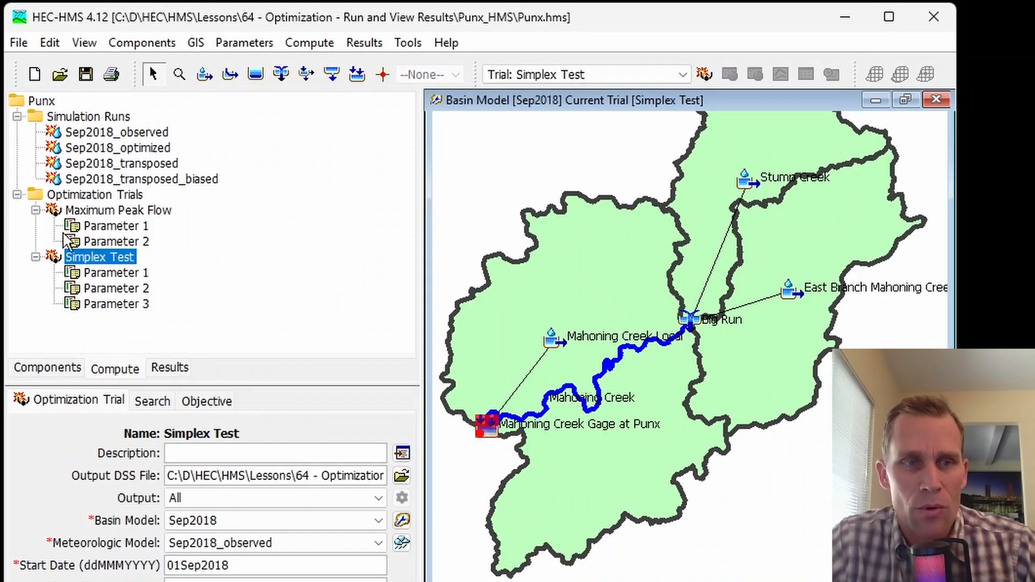
pyautogui.rightClick(89, 265)
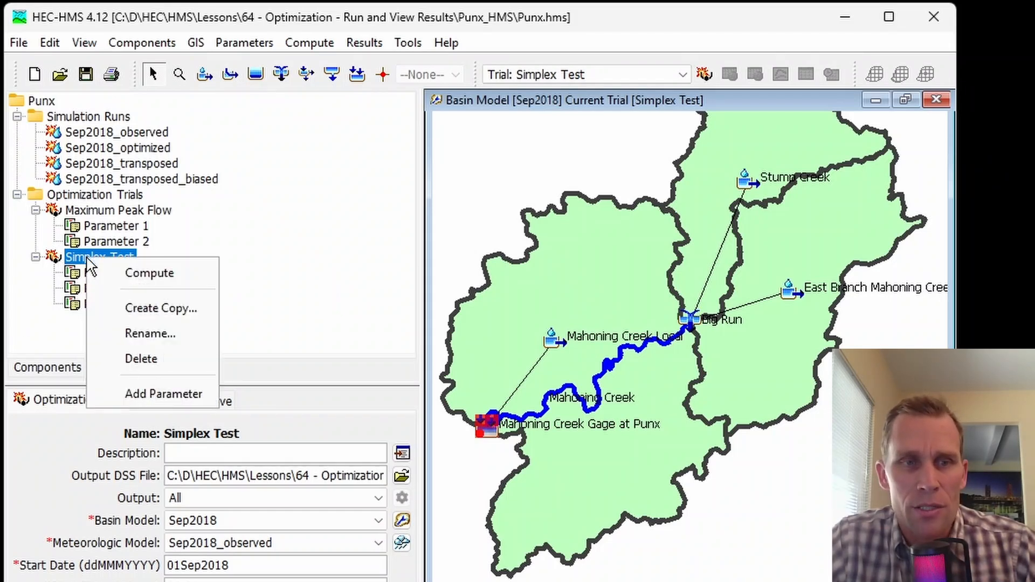
pyautogui.click(138, 275)
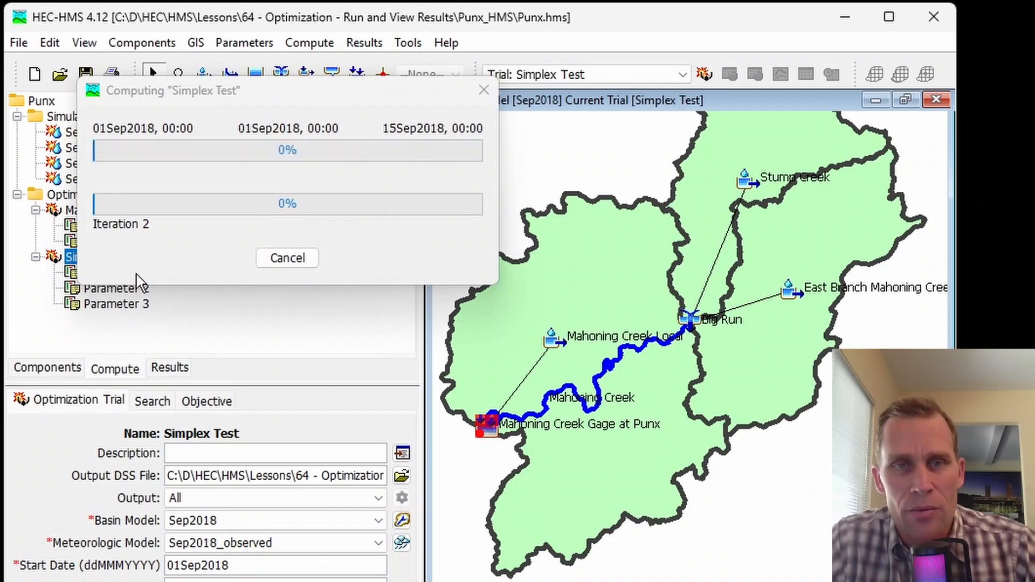
pyautogui.click(286, 261)
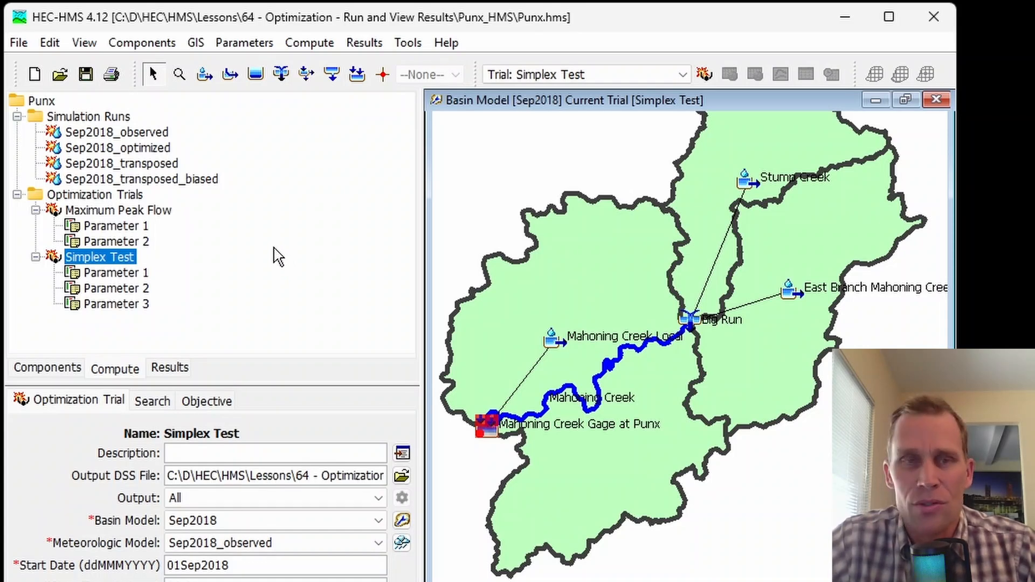
# - Compute the Maximum Peak Flow and Simplex Test optimization trials together as a Multiple Compute
pyautogui.click(310, 44)
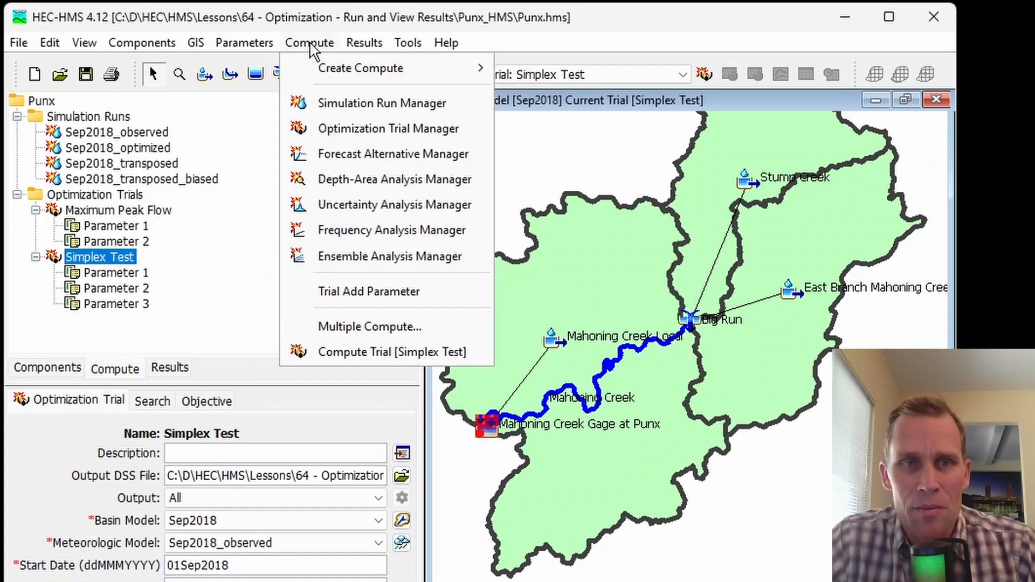
pyautogui.click(370, 329)
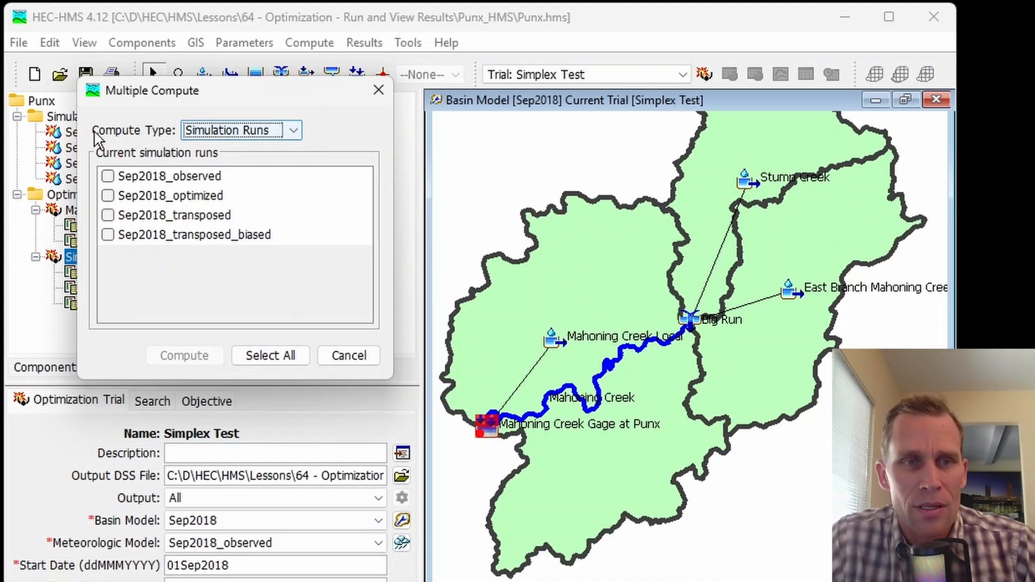
pyautogui.click(221, 127)
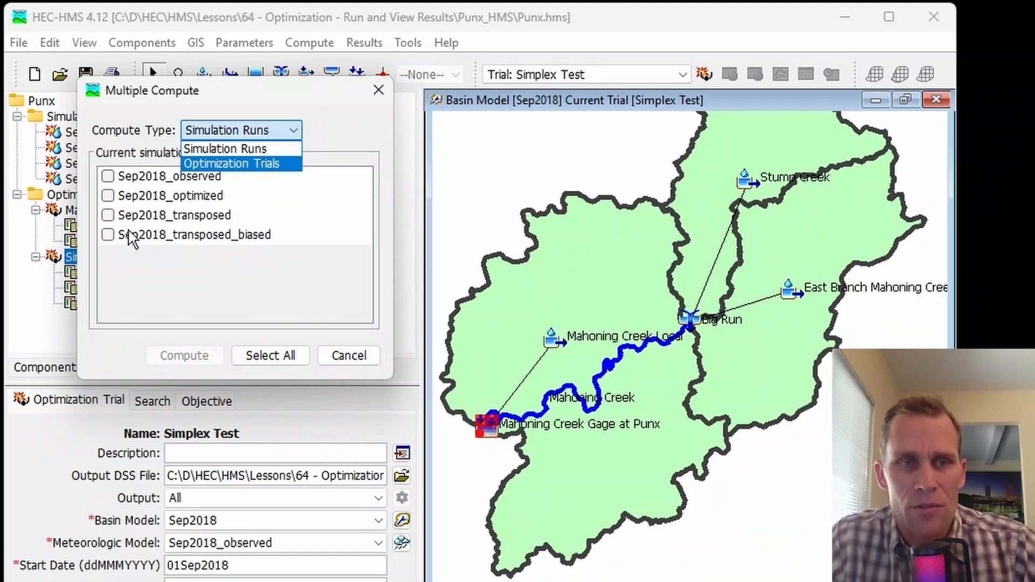
pyautogui.moveTo(150, 82); pyautogui.dragTo(324, 91)
pyautogui.click(405, 140)
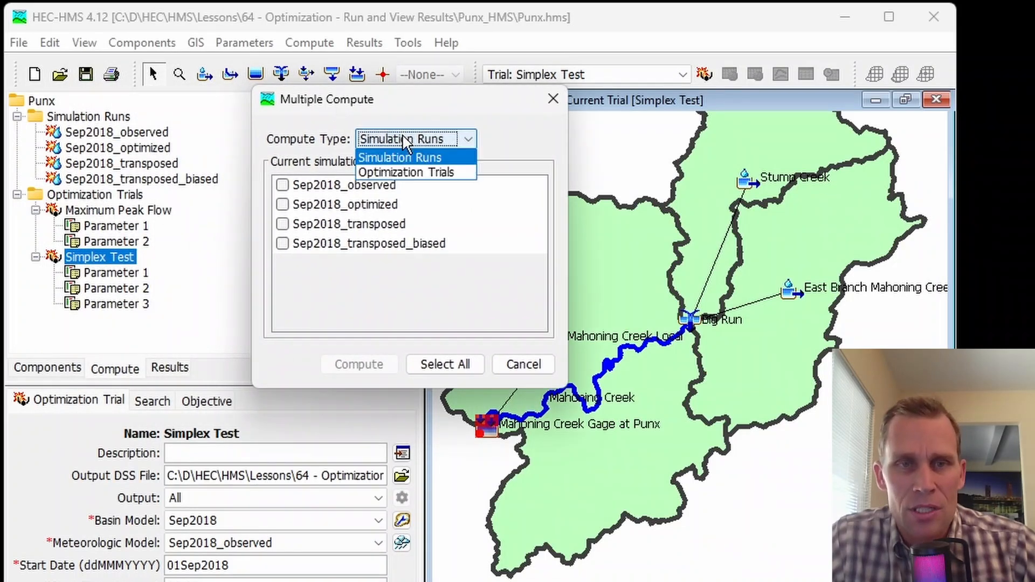
pyautogui.click(409, 173)
pyautogui.click(281, 185)
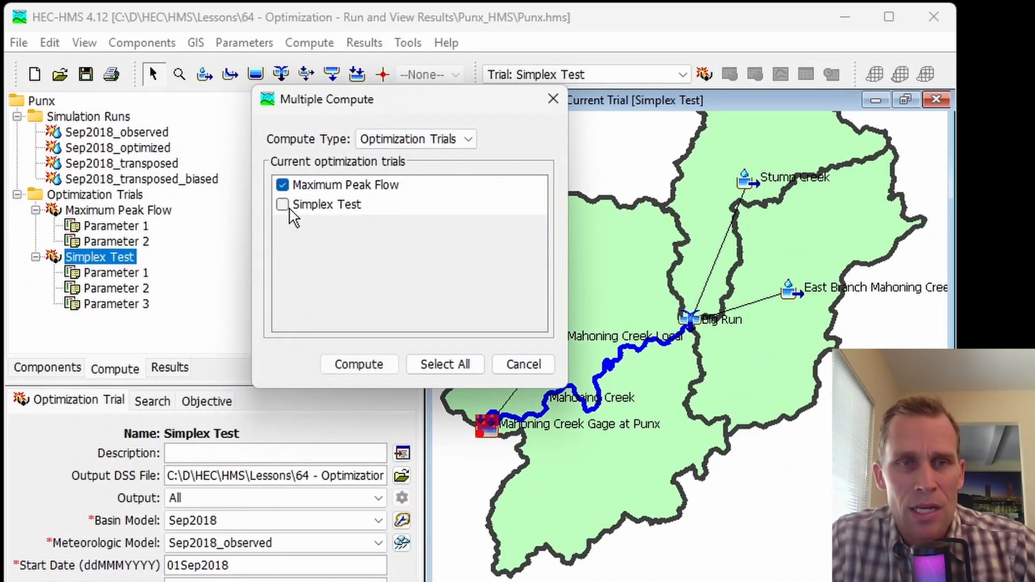
pyautogui.click(282, 205)
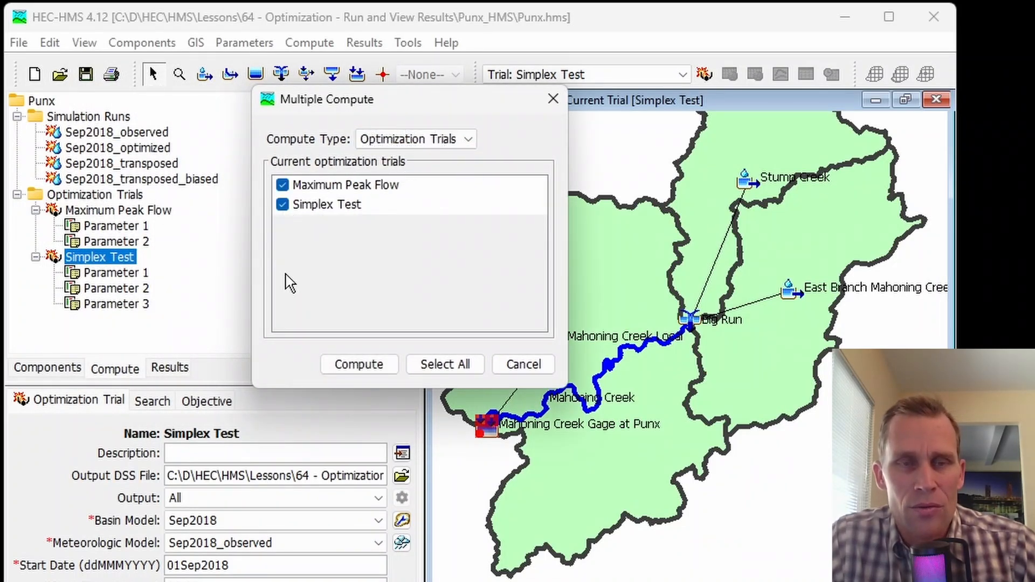
pyautogui.click(358, 364)
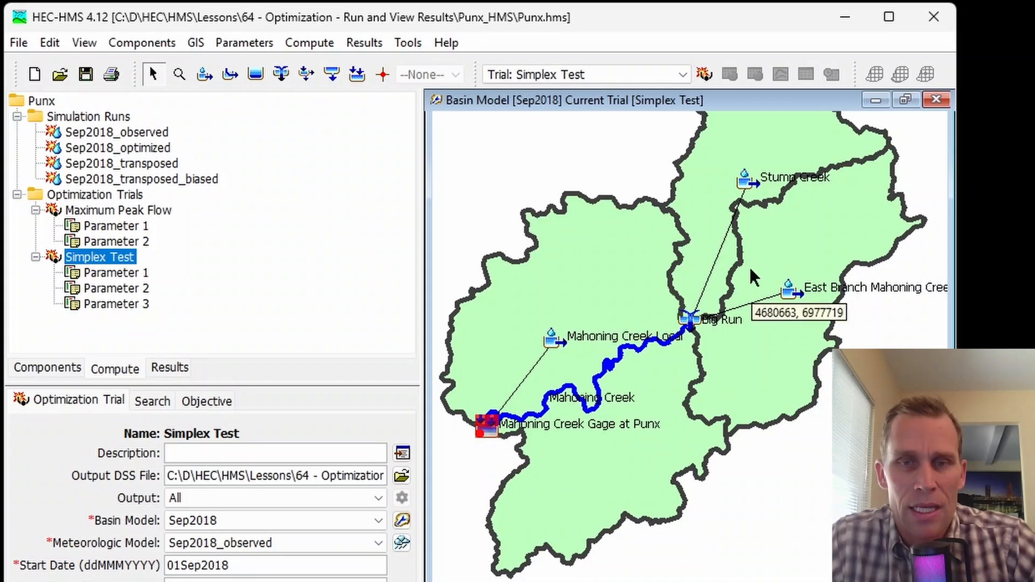
# - Select the Simplex Test optimization trial as the current compute
pyautogui.scroll(-3, 495, 160)
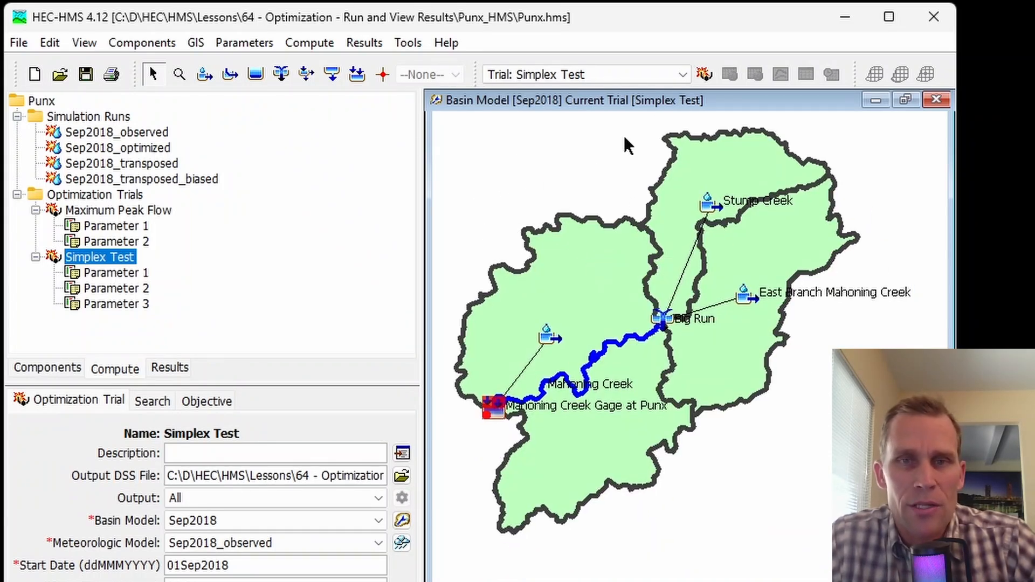
pyautogui.click(593, 75)
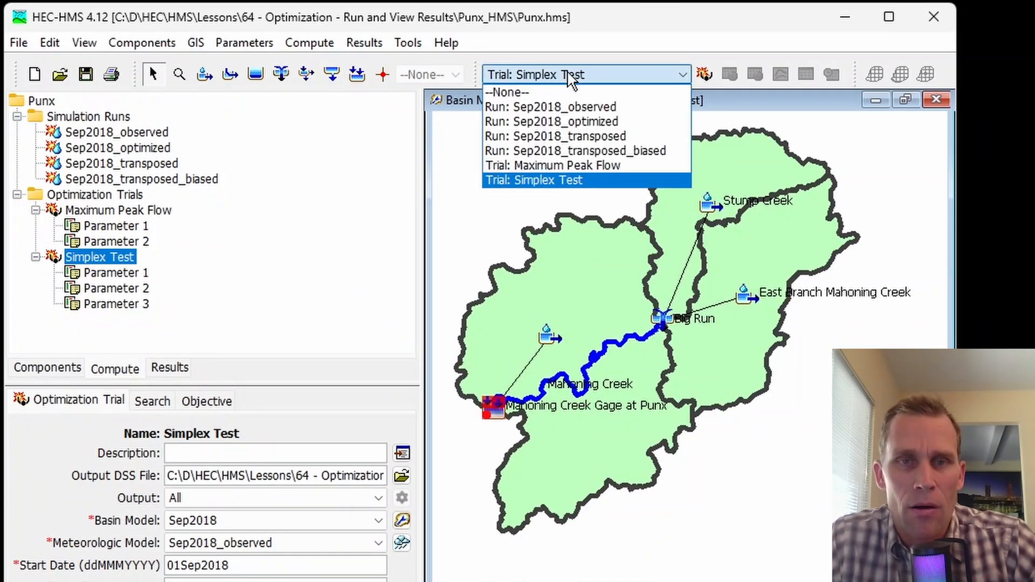
pyautogui.click(555, 177)
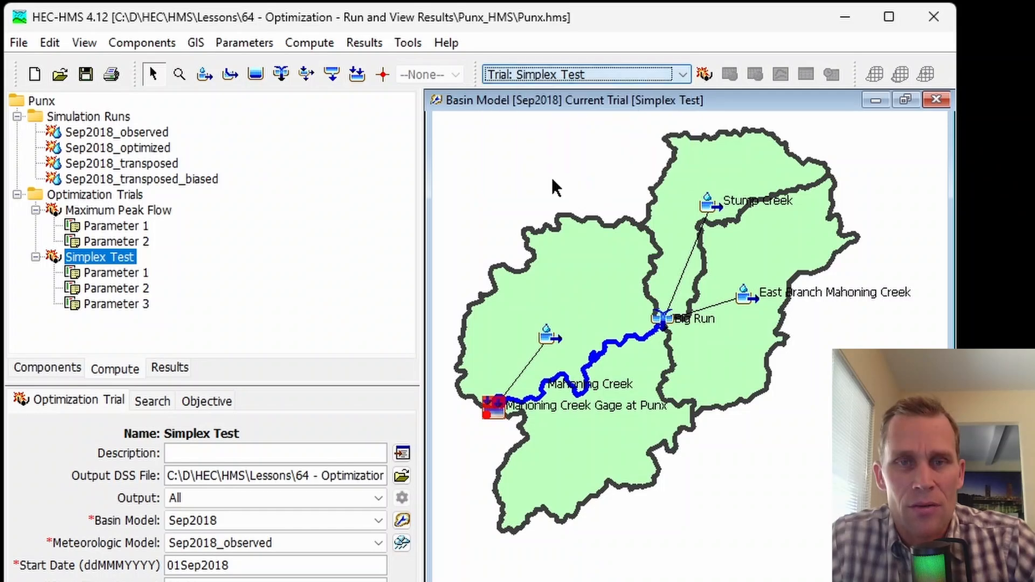
pyautogui.click(541, 76)
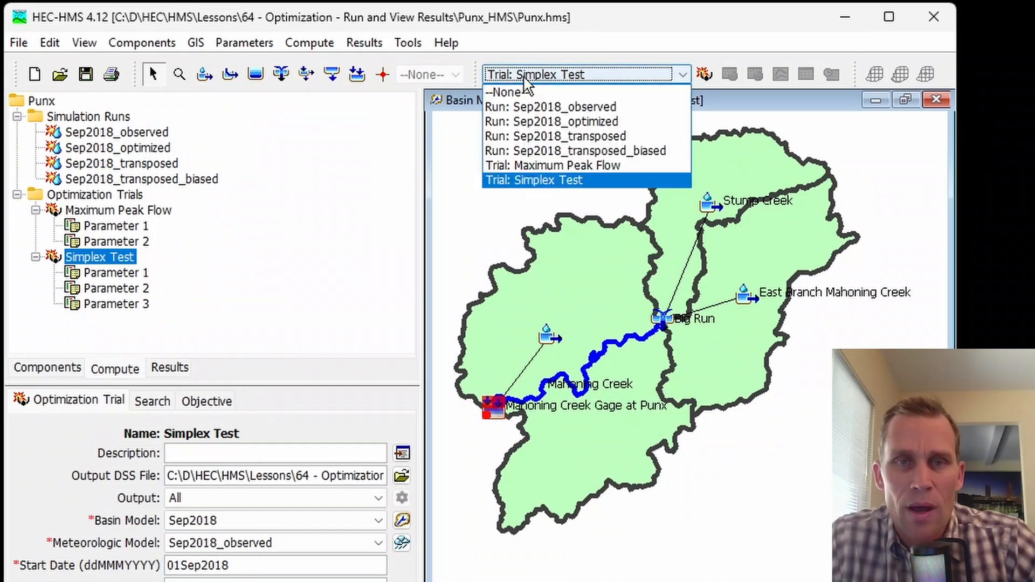
pyautogui.click(553, 78)
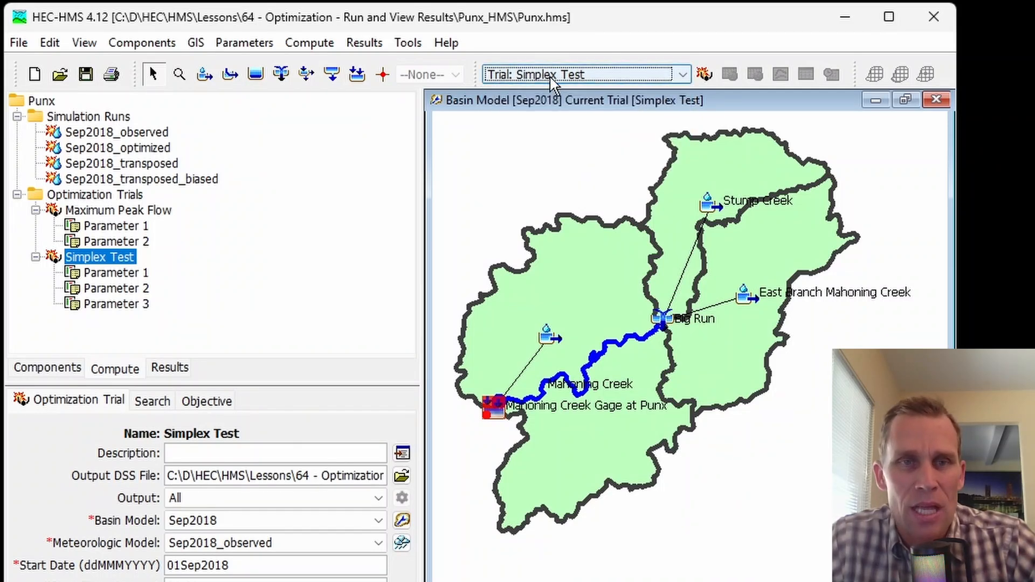
# - Open the Objective Function Summary for the Simplex Test trial, enlarge its window and move it clear of the project tree
pyautogui.click(365, 44)
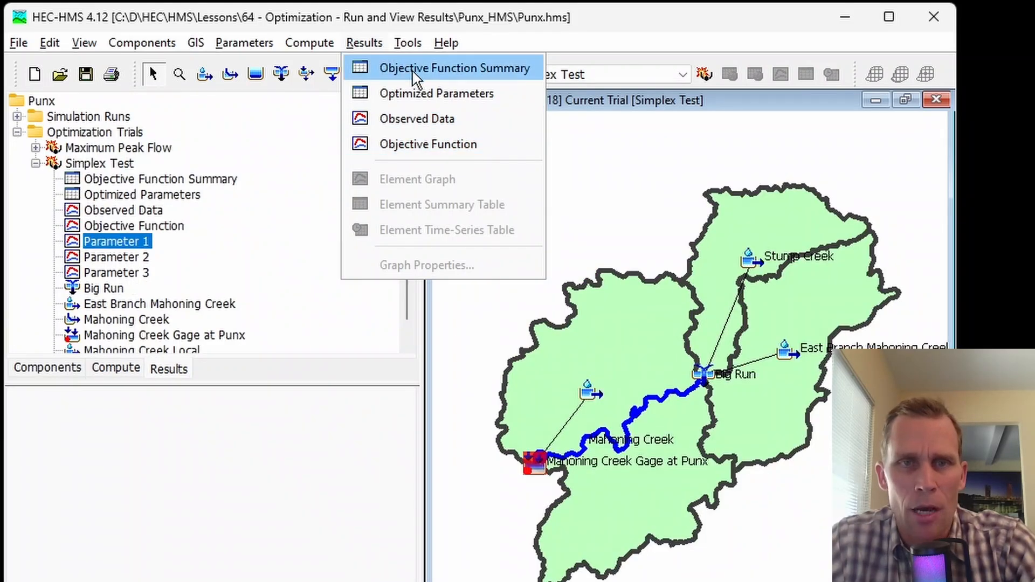
pyautogui.click(416, 78)
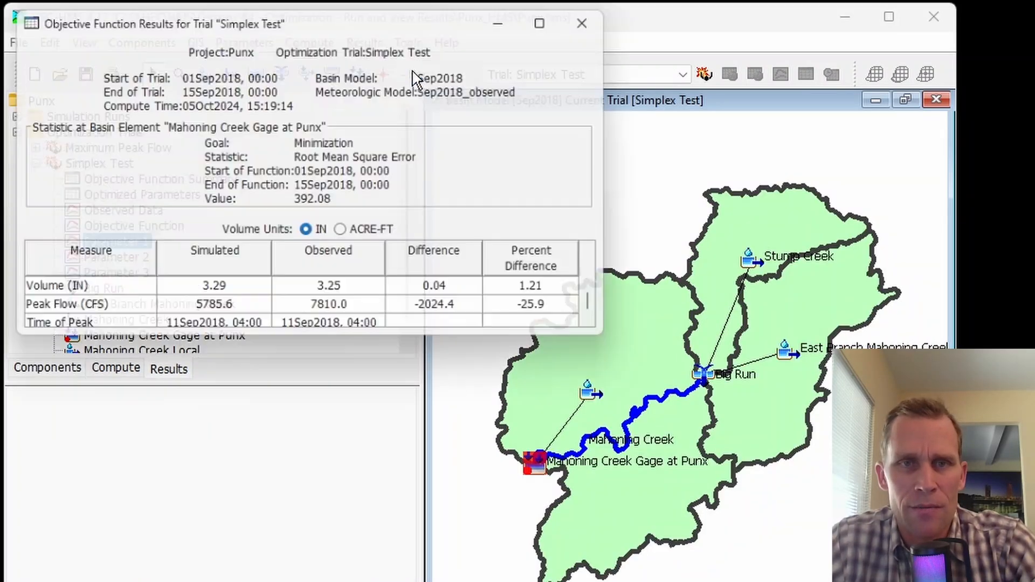
pyautogui.moveTo(376, 24); pyautogui.dragTo(494, 128)
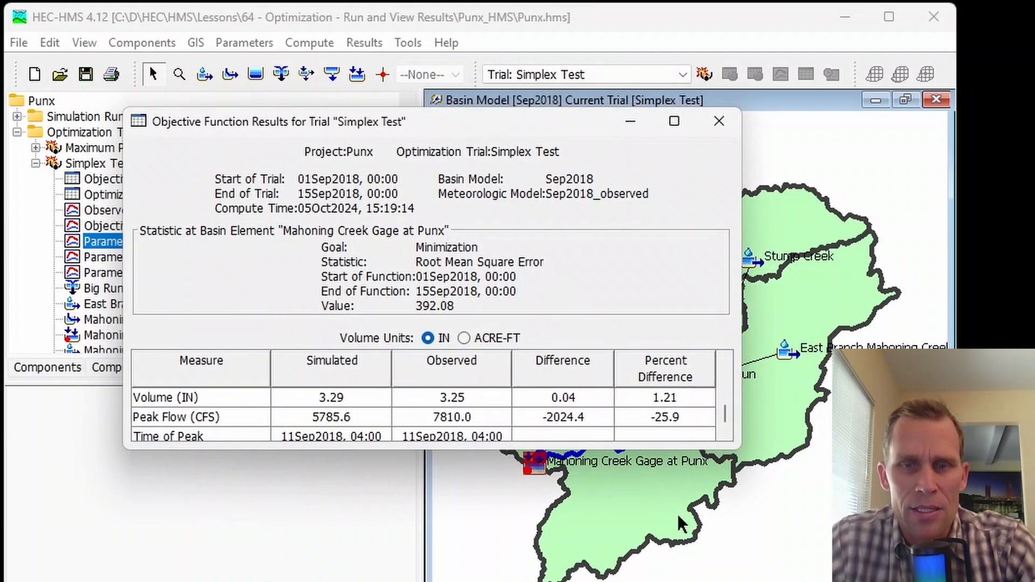
pyautogui.moveTo(741, 453); pyautogui.dragTo(794, 536)
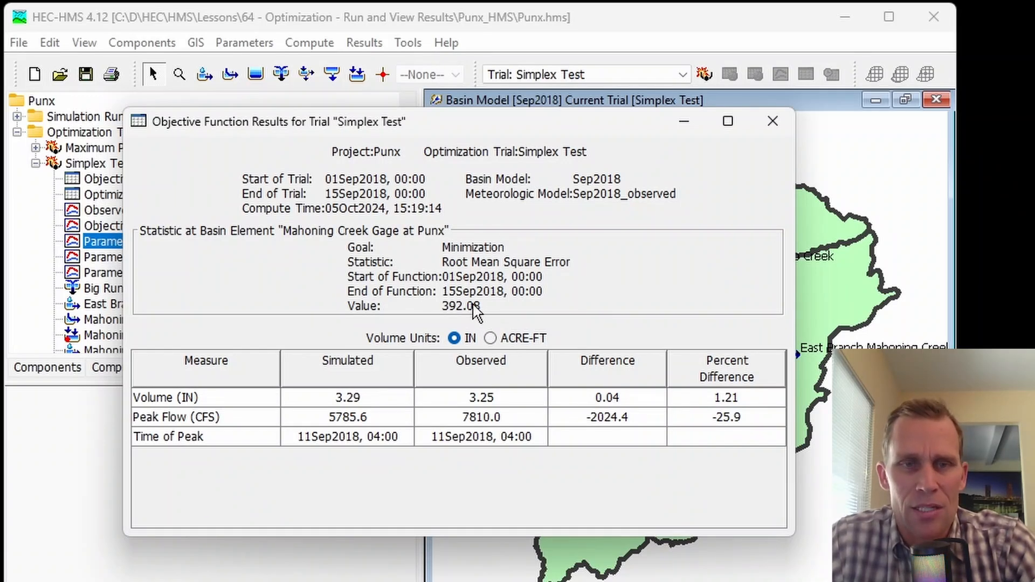
pyautogui.moveTo(502, 123); pyautogui.dragTo(727, 89)
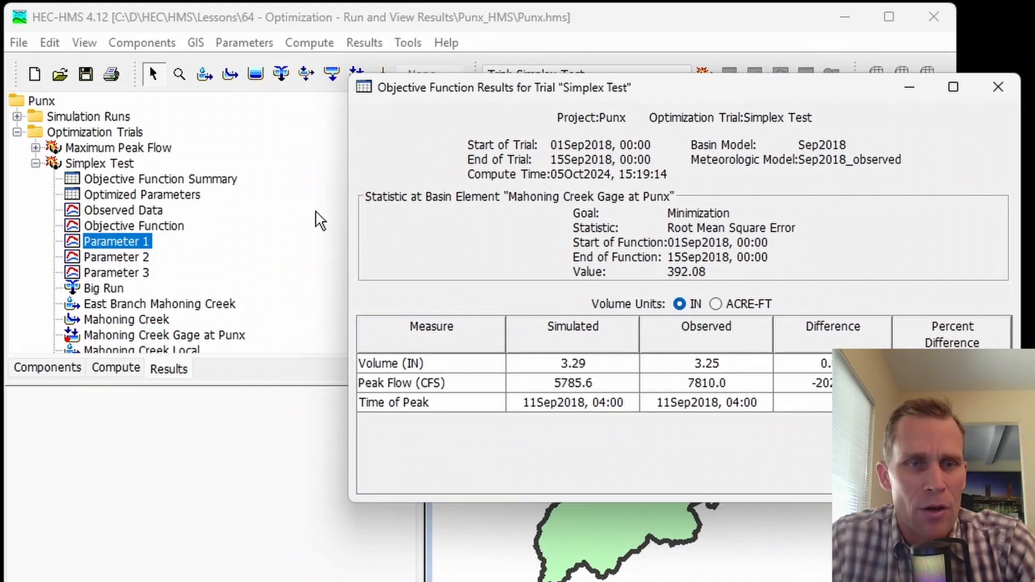
# - Review the Simplex Test trial's objective settings, including the goal, location, time-series and statistic
pyautogui.click(62, 383)
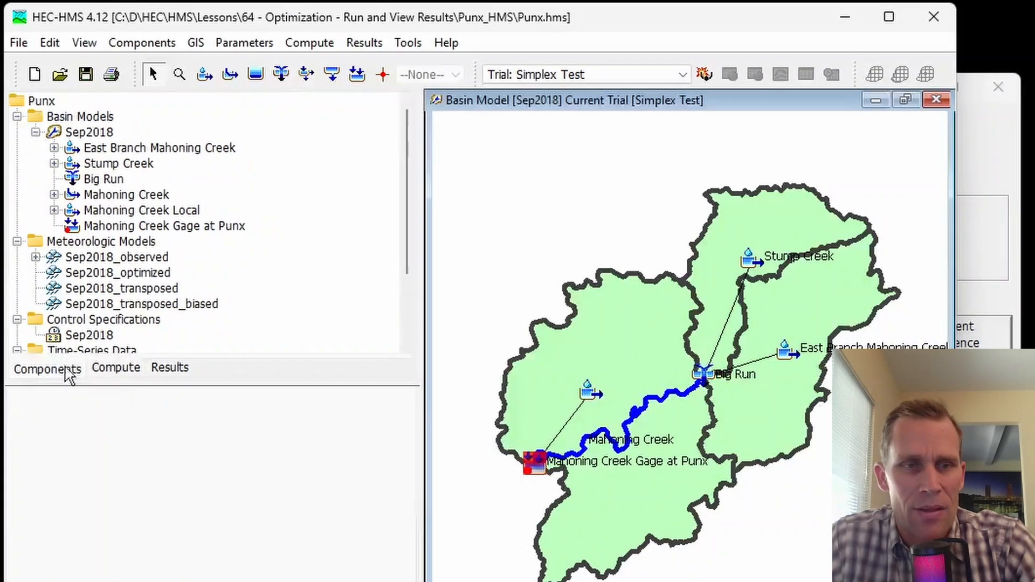
pyautogui.scroll(-2, 101, 313)
pyautogui.click(108, 372)
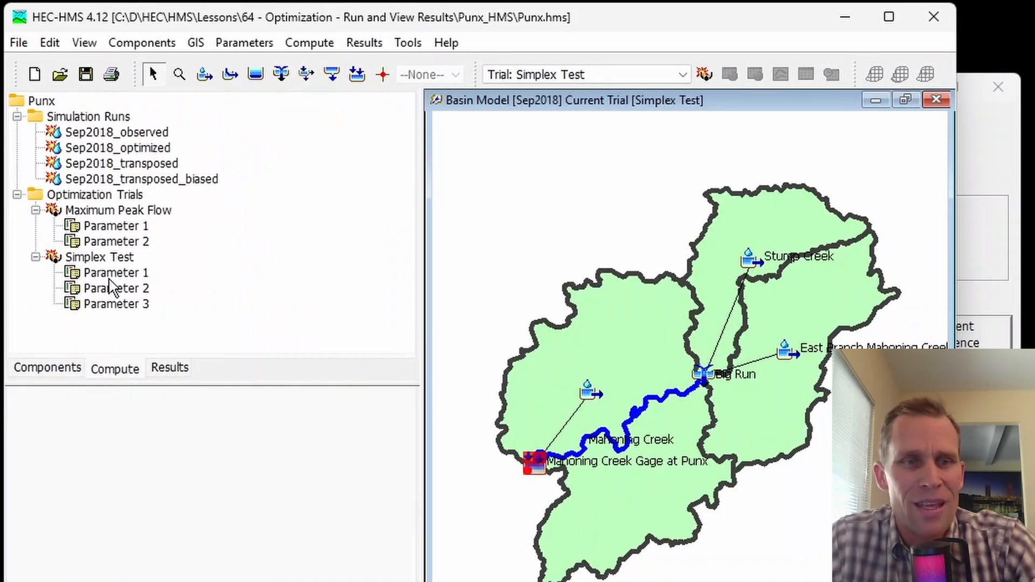
pyautogui.click(94, 259)
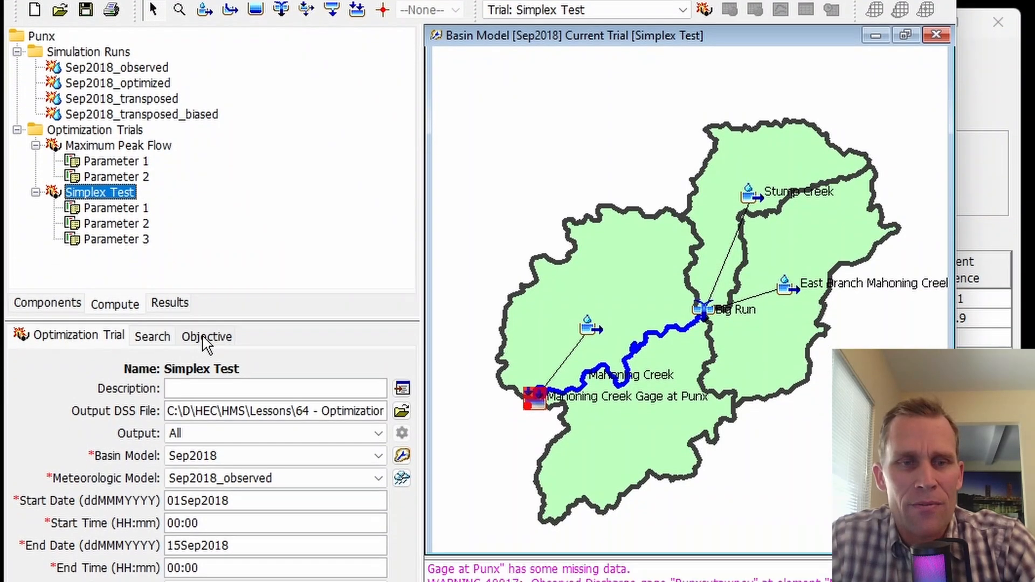
pyautogui.click(207, 337)
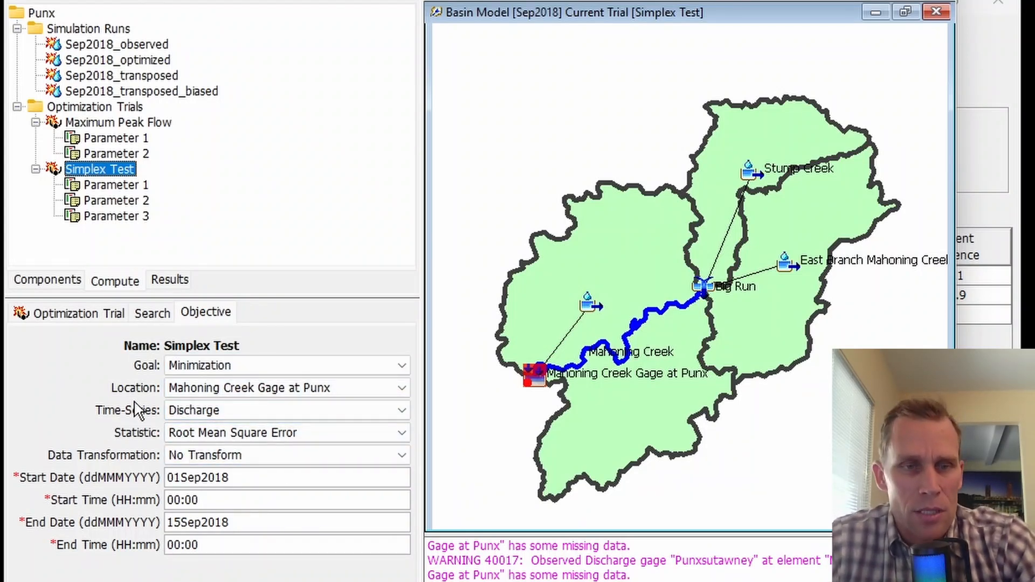
pyautogui.click(203, 365)
pyautogui.click(203, 364)
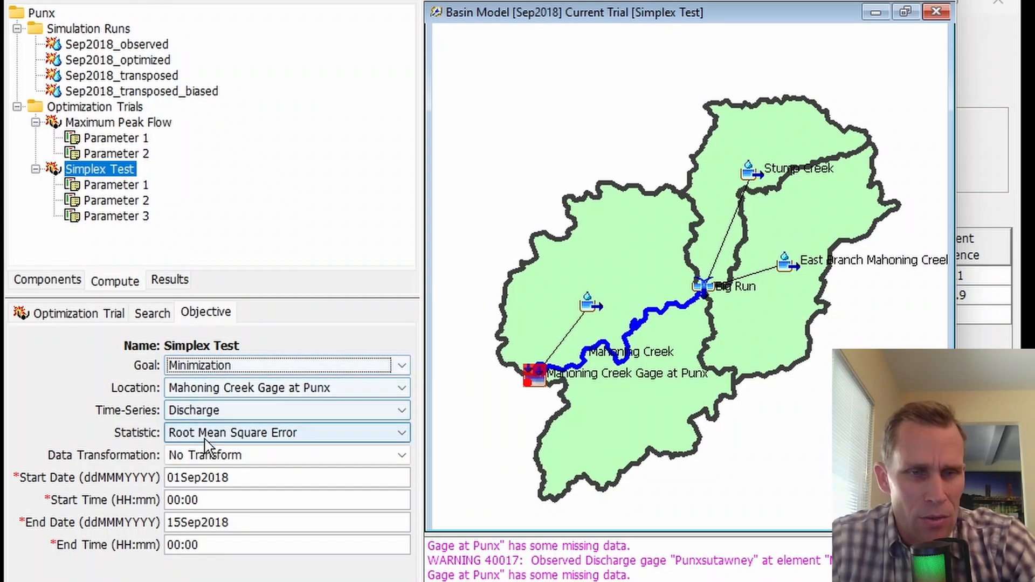
pyautogui.click(229, 434)
pyautogui.click(229, 434)
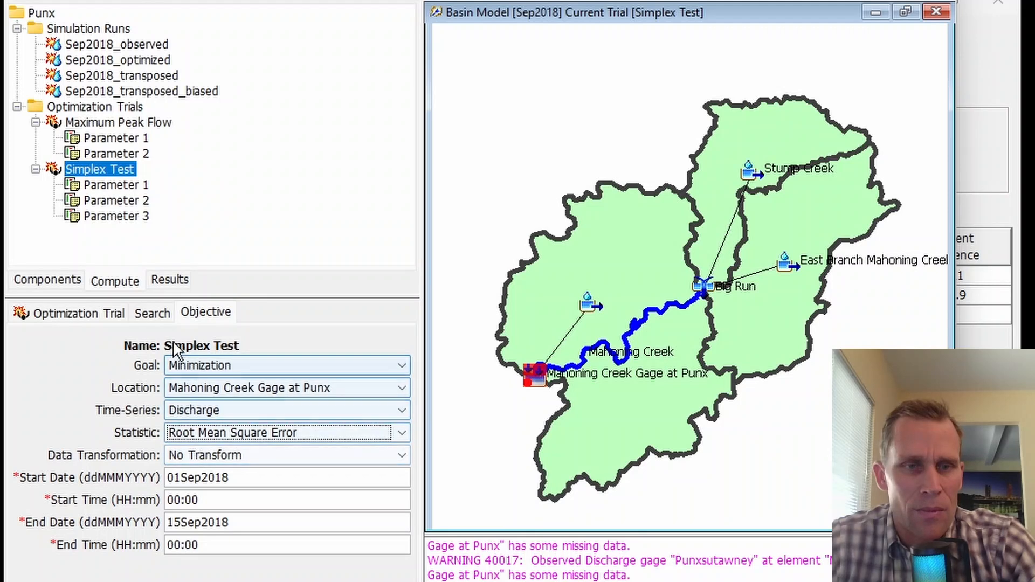
# - Review the element, initial value, minimum and maximum of Parameters 1, 2 and 3 in the Simplex Test trial
pyautogui.click(124, 184)
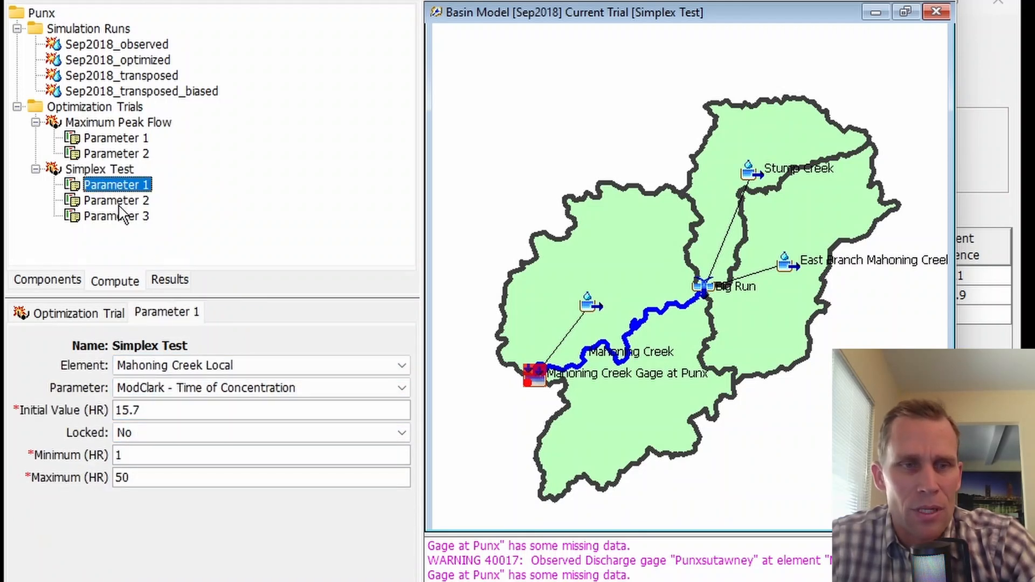
pyautogui.click(119, 205)
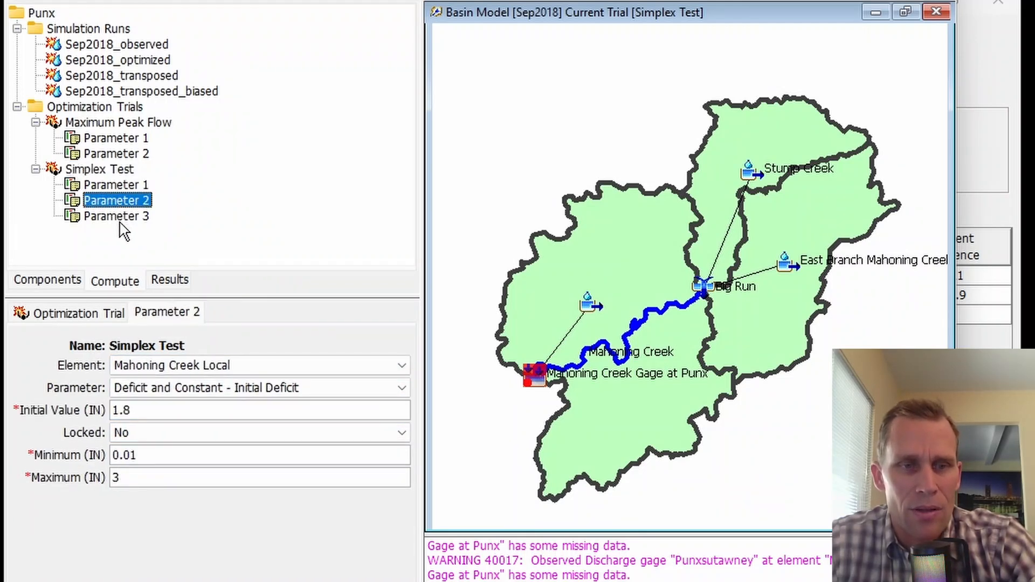
pyautogui.click(149, 463)
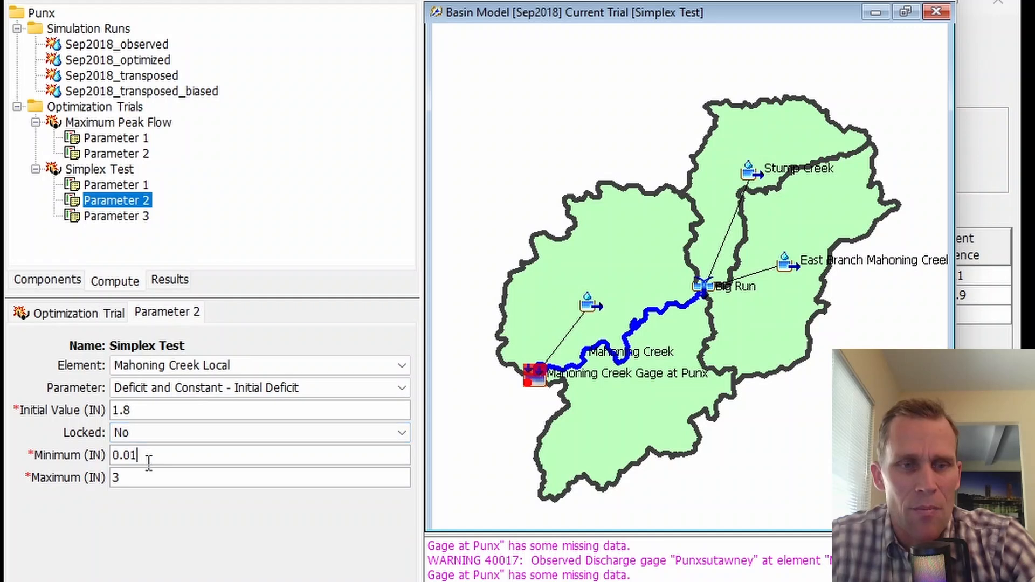
pyautogui.click(149, 479)
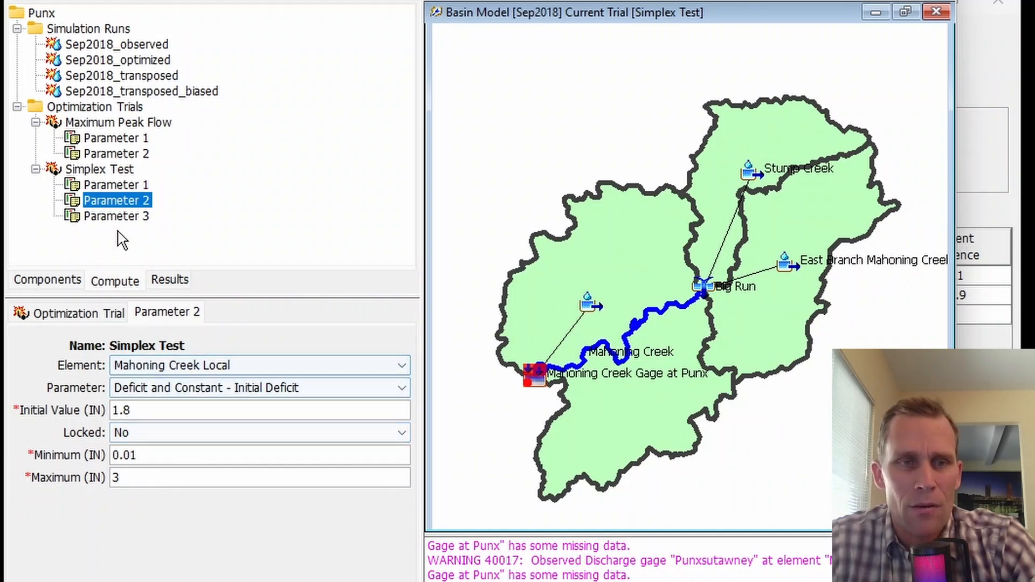
pyautogui.click(122, 217)
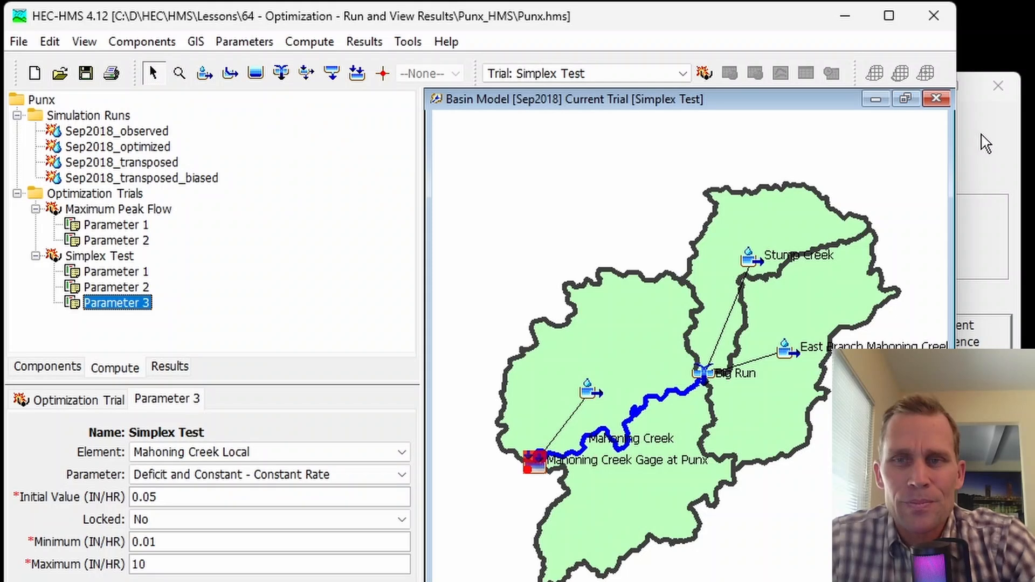
# - Bring back the objective function results and compare the simulated and observed volume, peak flow and time of peak
pyautogui.click(980, 78)
pyautogui.moveTo(848, 35); pyautogui.dragTo(642, 39)
pyautogui.moveTo(646, 103); pyautogui.dragTo(646, 109)
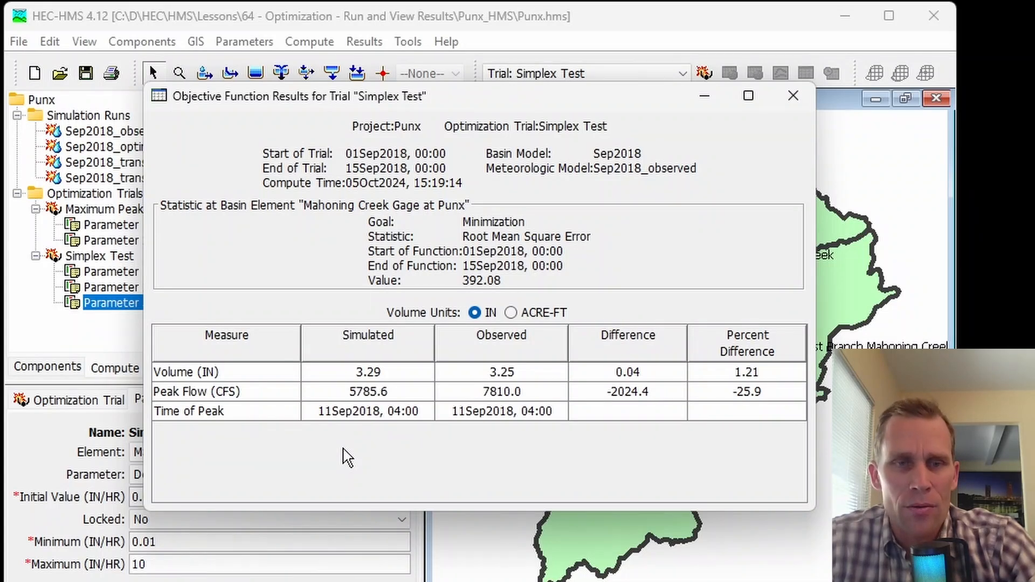
pyautogui.moveTo(516, 375); pyautogui.dragTo(522, 412)
pyautogui.click(516, 372)
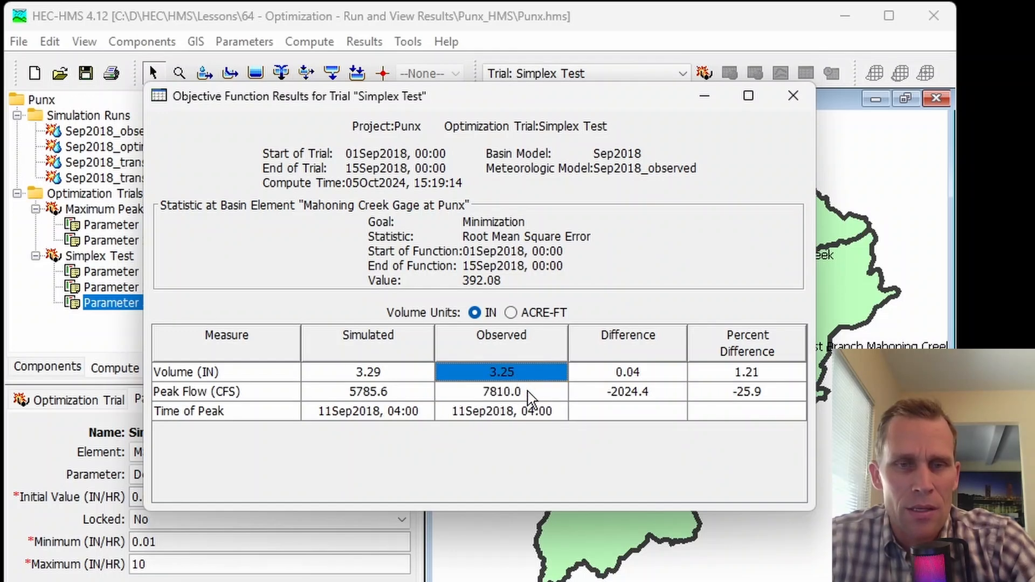
pyautogui.click(529, 392)
pyautogui.click(525, 408)
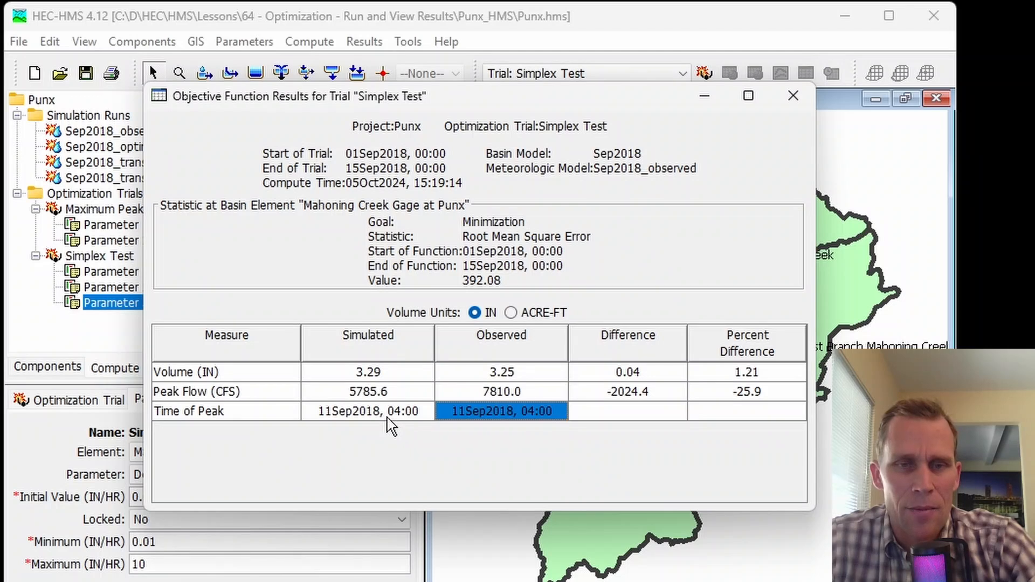
pyautogui.moveTo(407, 415); pyautogui.dragTo(472, 422)
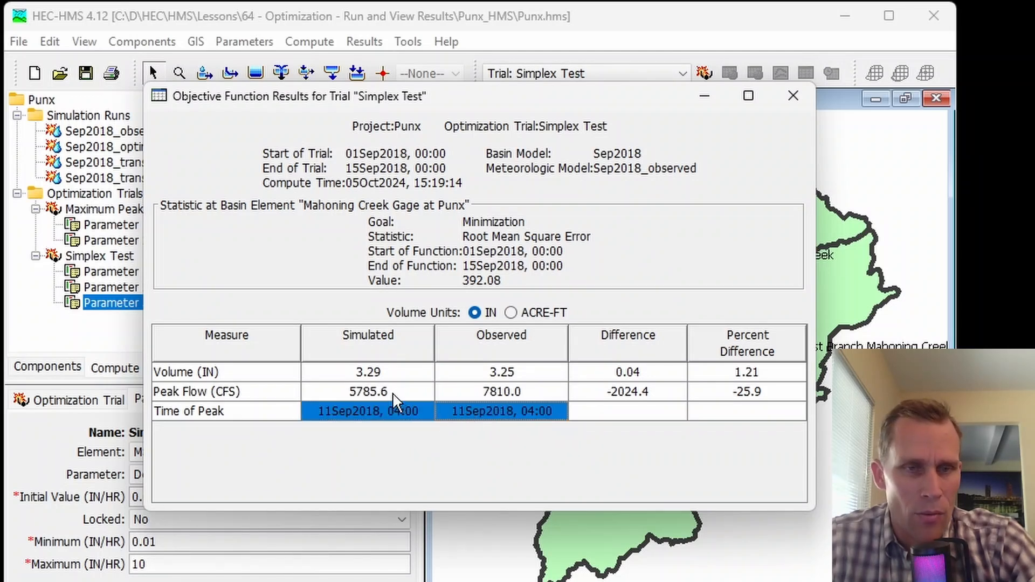
pyautogui.moveTo(393, 392); pyautogui.dragTo(446, 399)
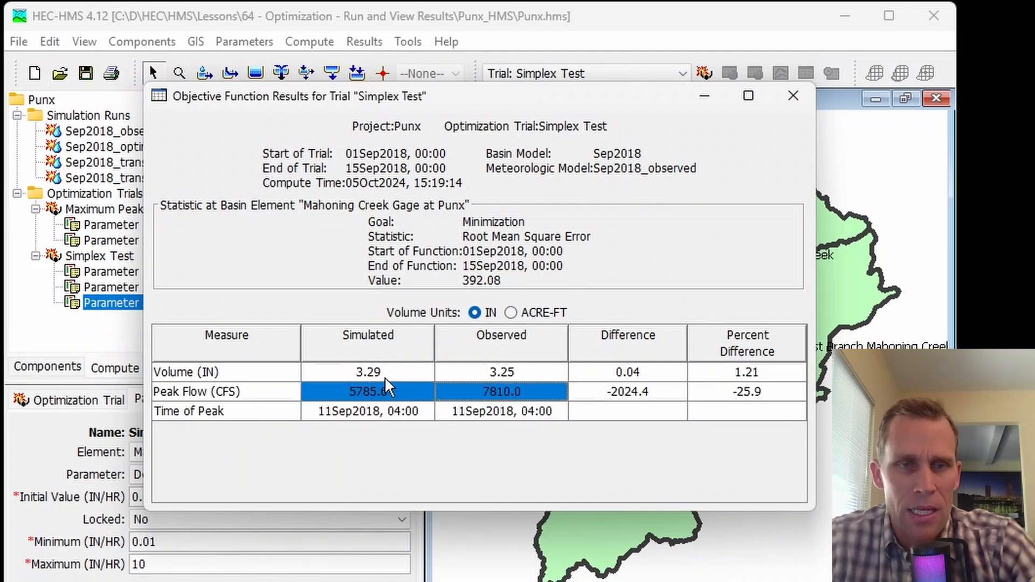
pyautogui.moveTo(383, 374); pyautogui.dragTo(447, 373)
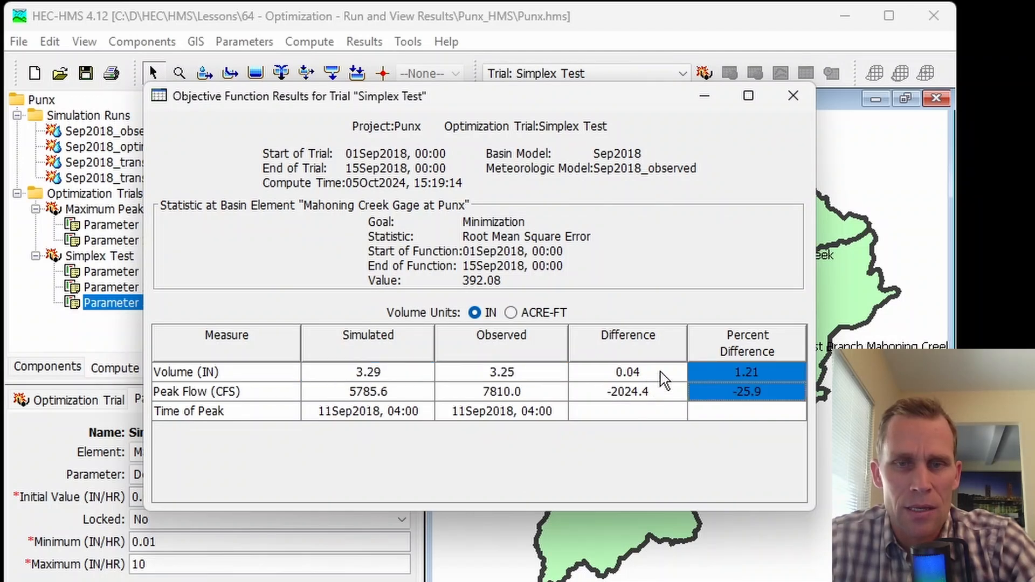
# - Check the difference columns, including with volume units set to ACRE-FT, and close the objective function results
pyautogui.moveTo(659, 371); pyautogui.dragTo(718, 392)
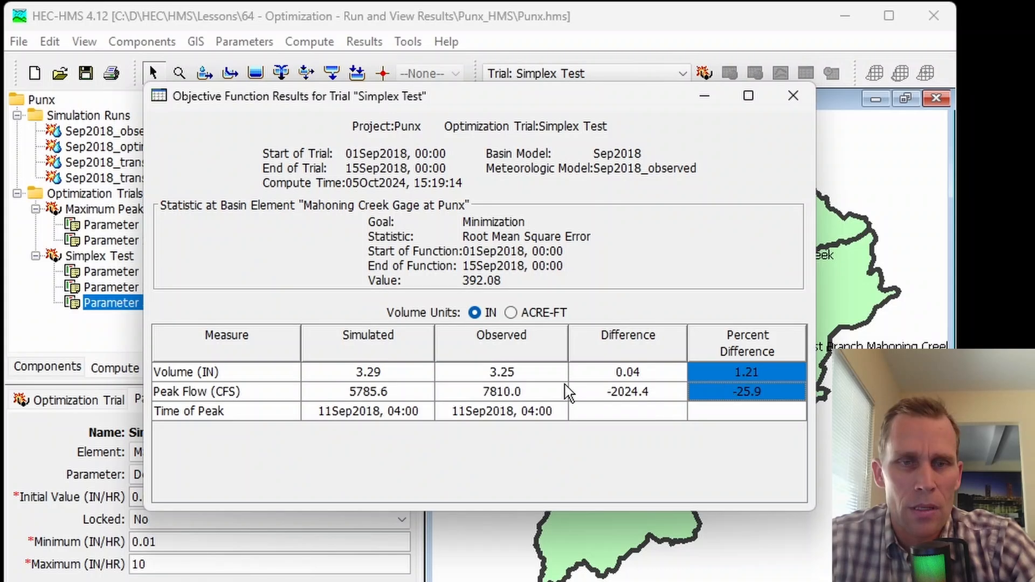
pyautogui.click(509, 314)
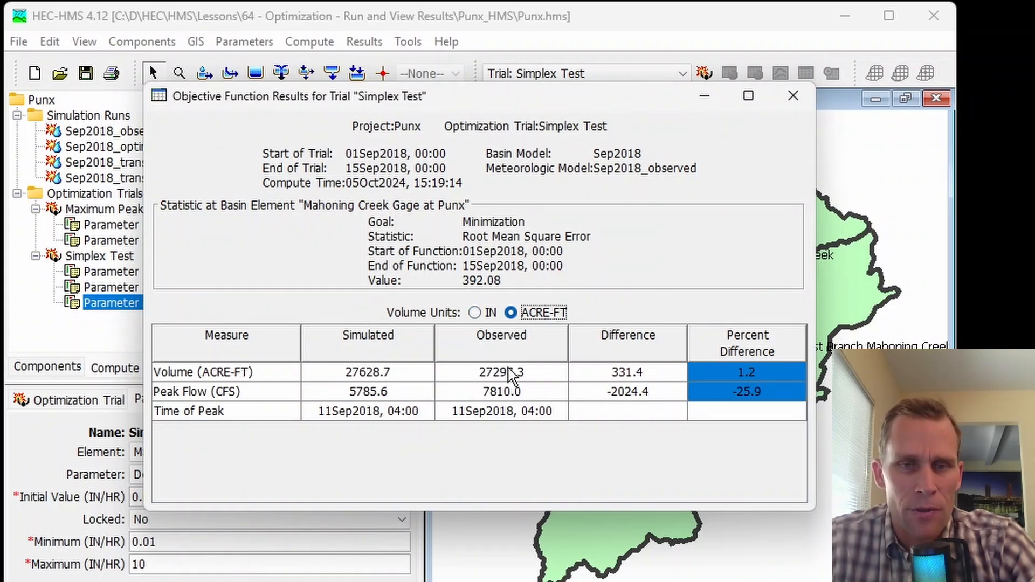
pyautogui.click(793, 96)
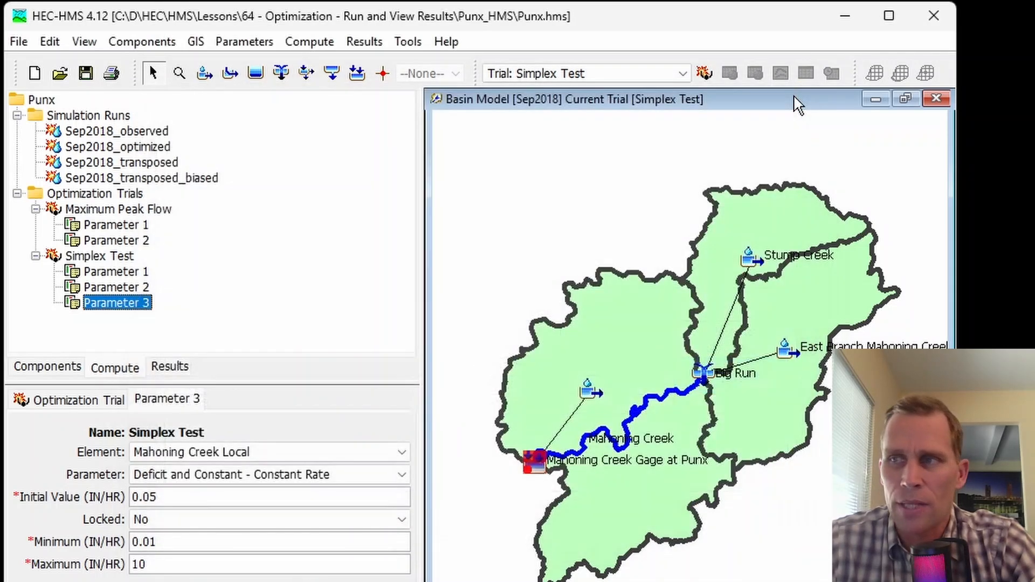
# - Open the Optimized Parameters table for the Simplex Test trial and move its window clear of the project tree
pyautogui.click(364, 43)
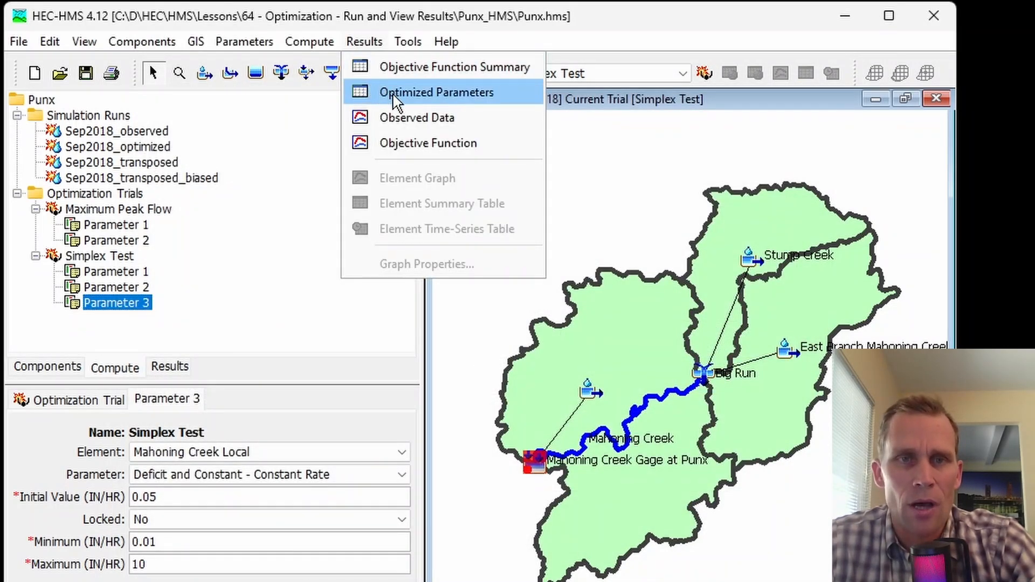
pyautogui.click(409, 93)
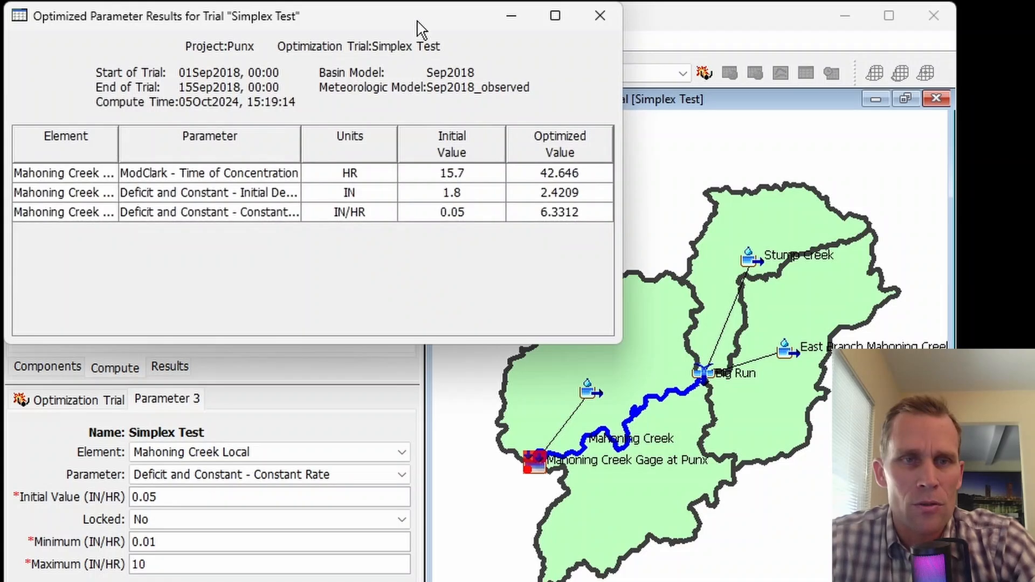
pyautogui.moveTo(435, 23); pyautogui.dragTo(769, 175)
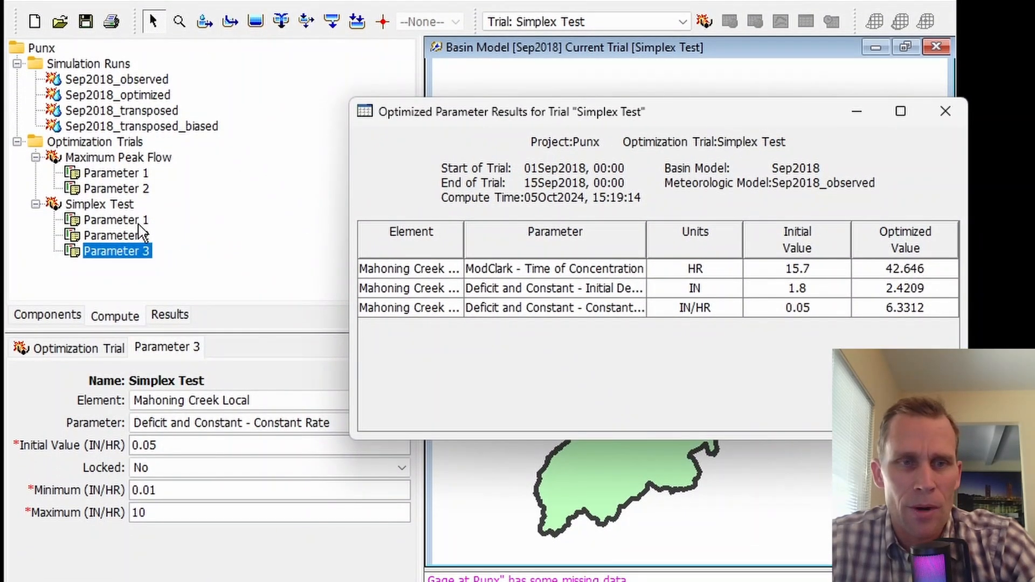
# - Check which parameter is assigned to each of Parameters 1, 2 and 3 in the Simplex Test trial
pyautogui.click(138, 238)
pyautogui.click(132, 254)
pyautogui.click(116, 219)
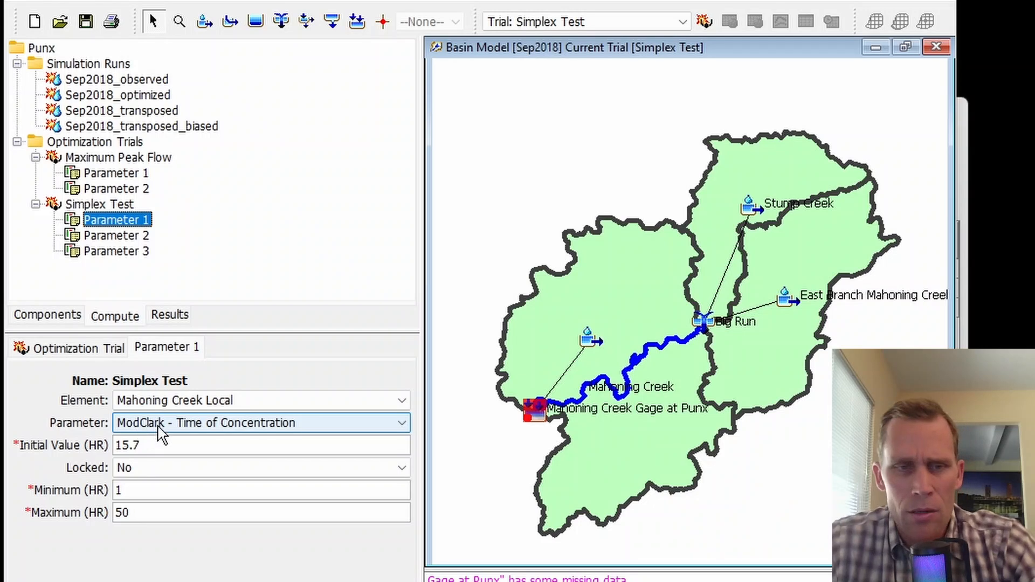
pyautogui.click(126, 235)
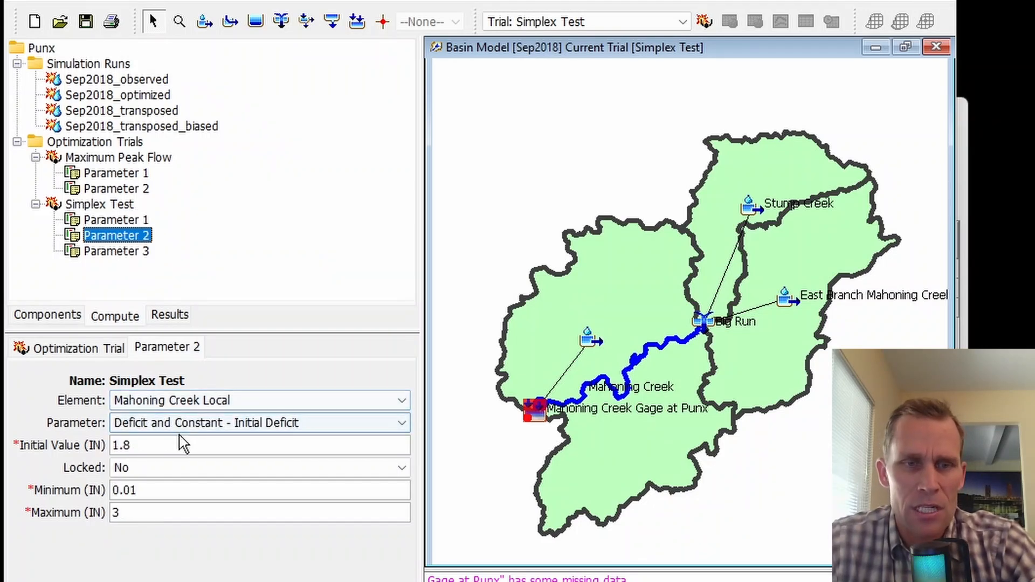
pyautogui.click(136, 253)
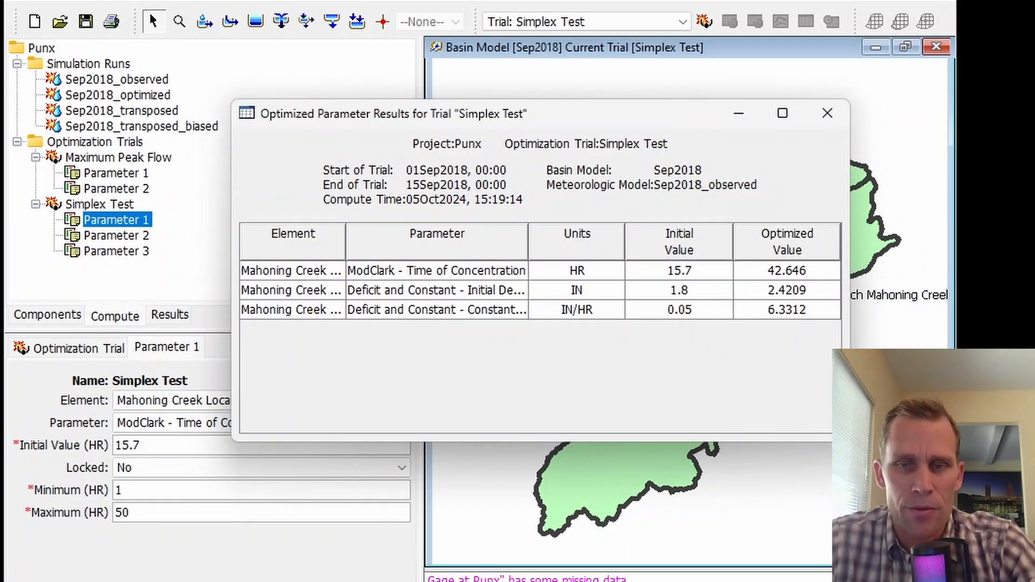
# - Widen the Optimized Parameters results so the full parameter names show, and go through the three listed parameters
pyautogui.moveTo(849, 242); pyautogui.dragTo(927, 243)
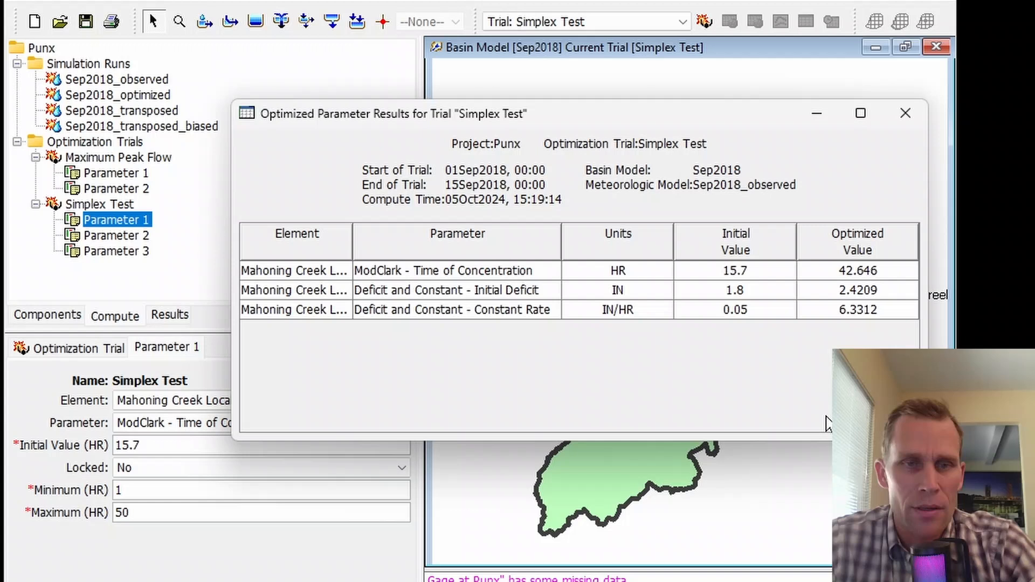
pyautogui.click(512, 270)
pyautogui.click(524, 296)
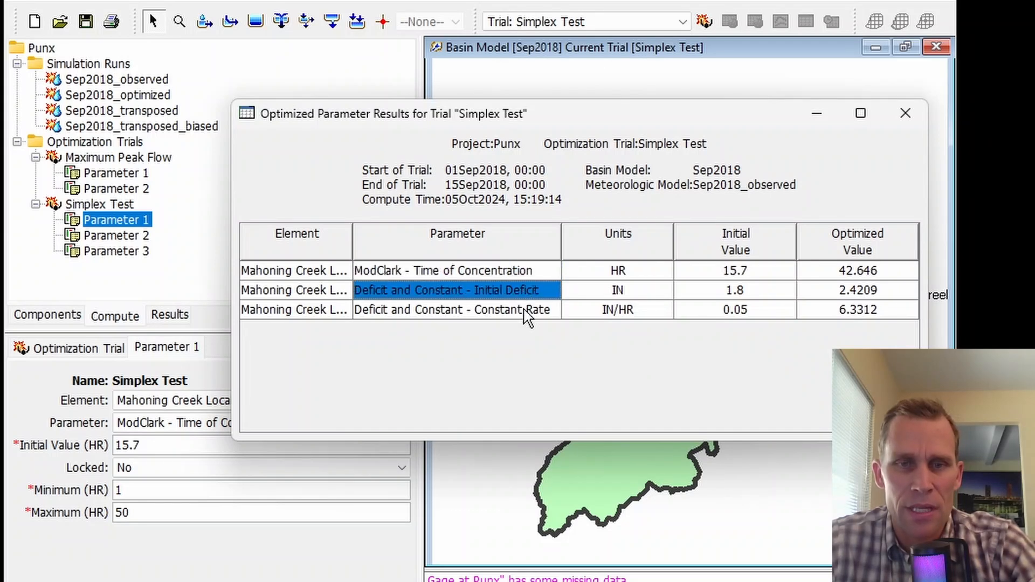
pyautogui.click(526, 311)
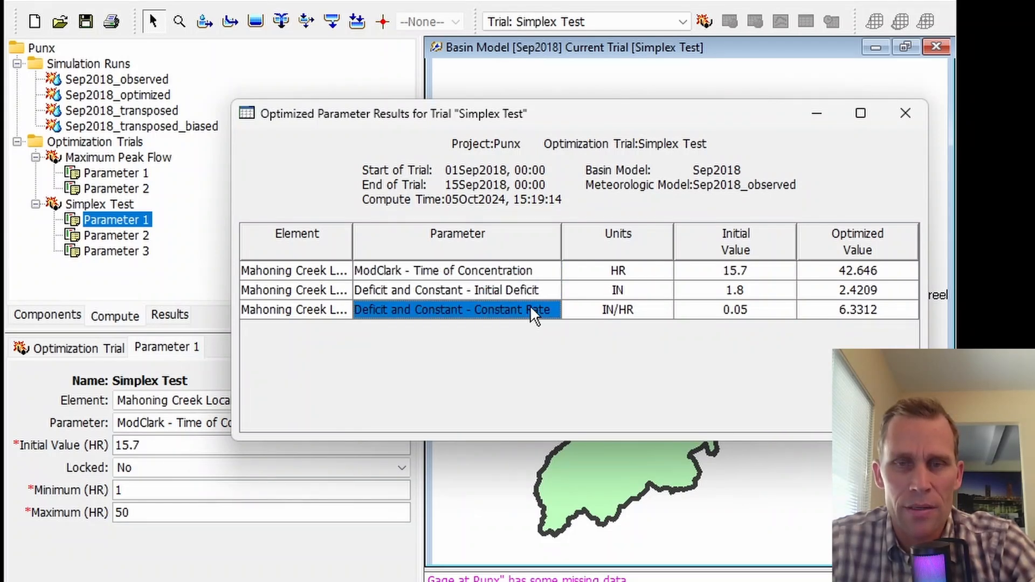
# - Compare the initial and optimized values of the three parameters, and close the Optimized Parameters results
pyautogui.click(744, 275)
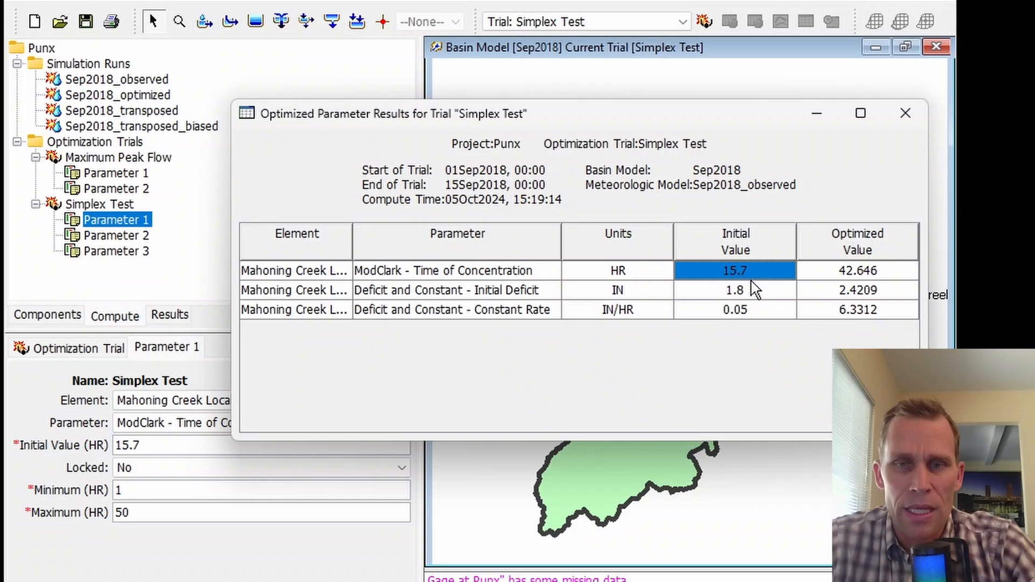
pyautogui.click(746, 294)
pyautogui.click(738, 313)
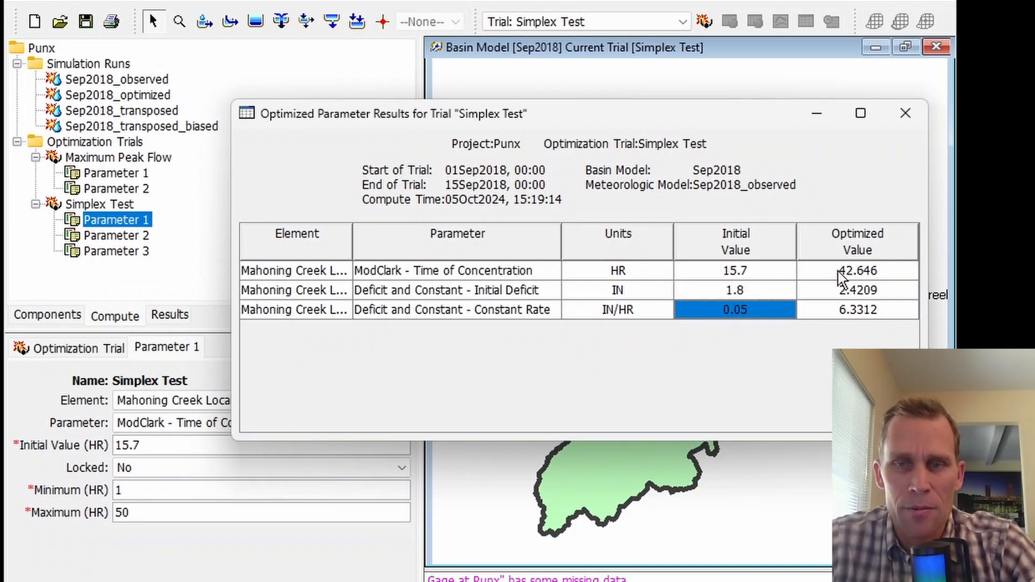
pyautogui.click(841, 271)
pyautogui.click(842, 292)
pyautogui.click(840, 314)
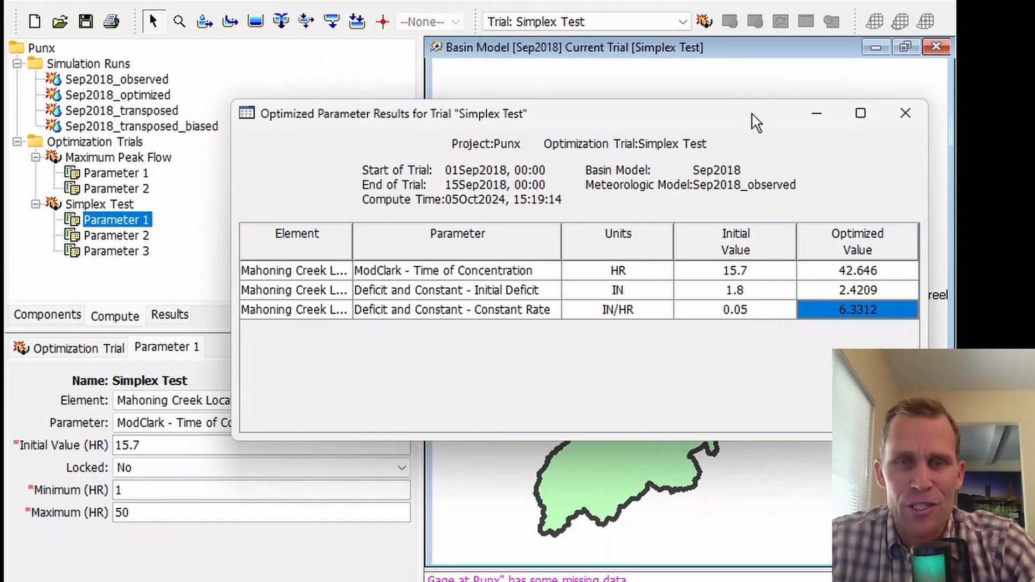
pyautogui.moveTo(753, 113); pyautogui.dragTo(738, 111)
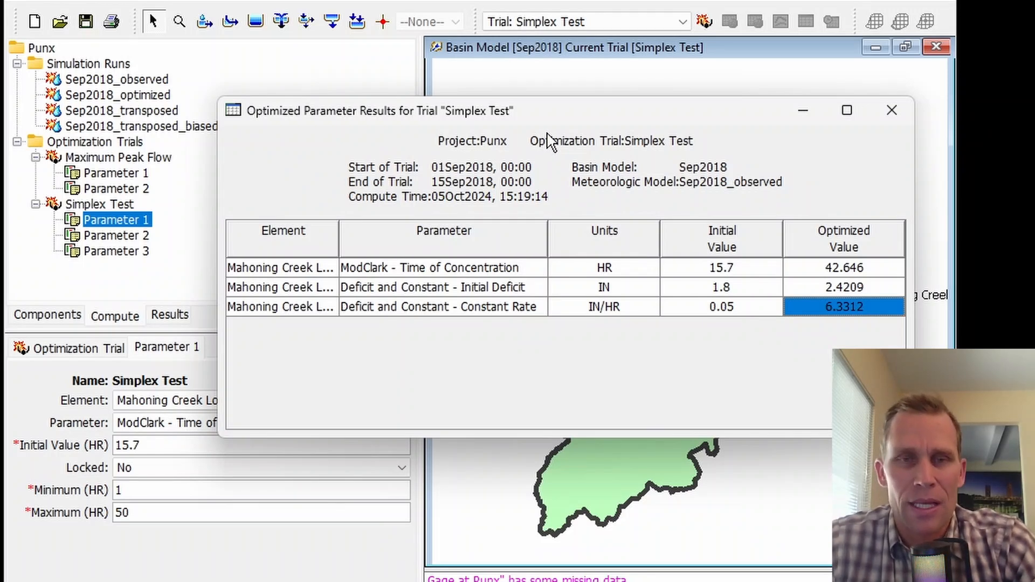
pyautogui.moveTo(684, 105); pyautogui.dragTo(679, 112)
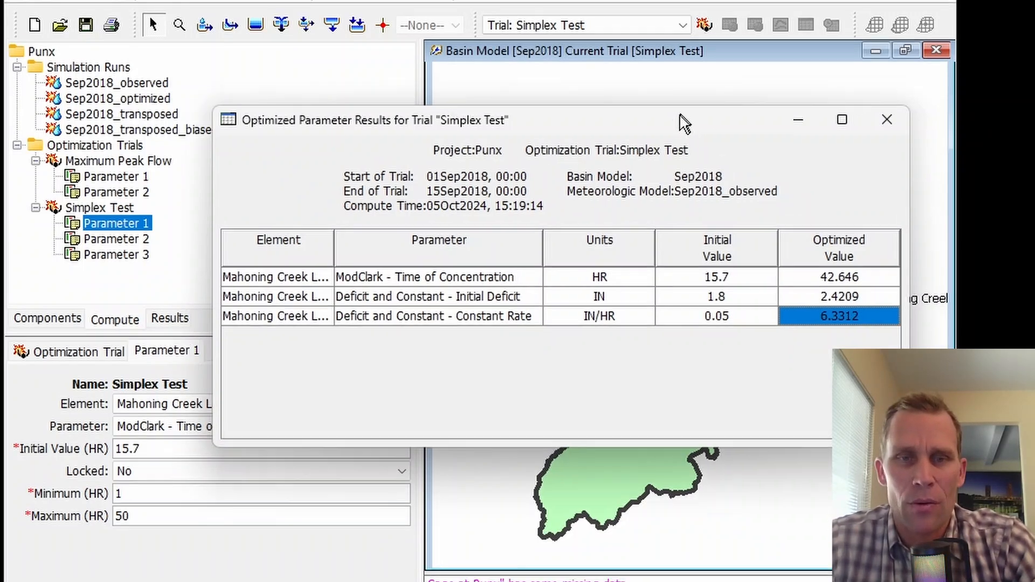
pyautogui.click(886, 119)
# - Open the Observed Data graph for the Simplex Test trial, look through its Time-Series, Compare and Residuals plots, and close it
pyautogui.click(365, 42)
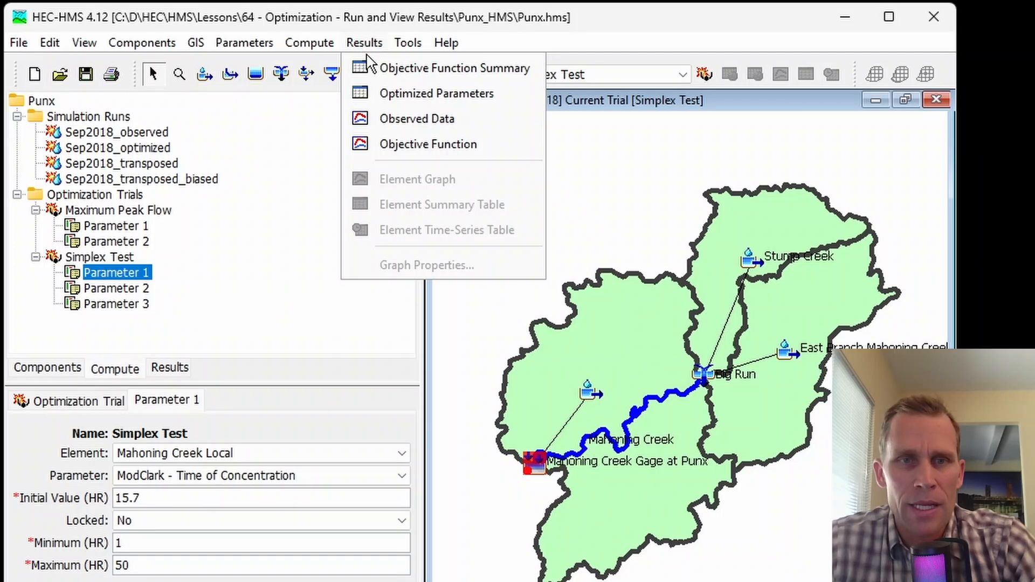
pyautogui.click(411, 128)
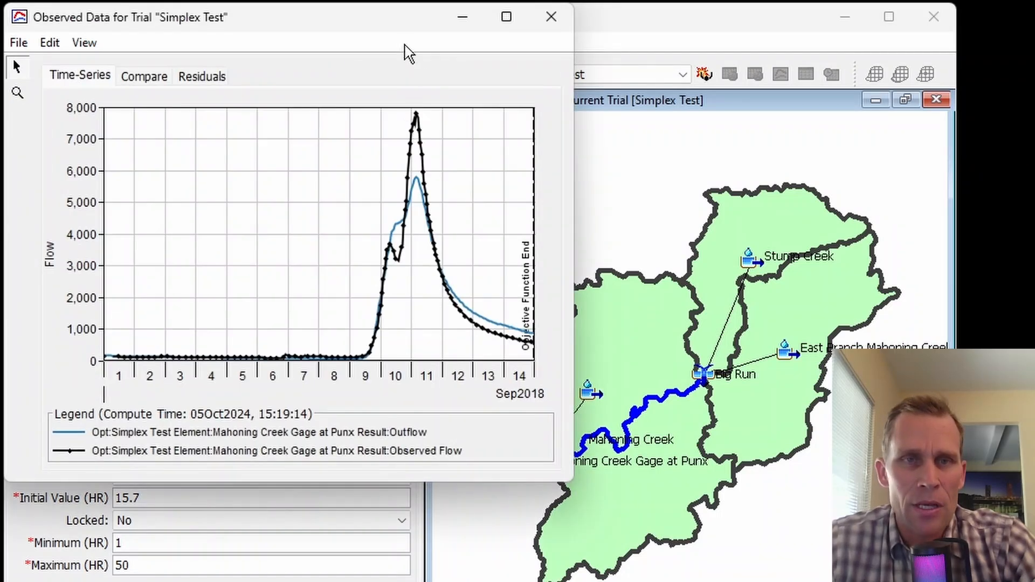
pyautogui.moveTo(391, 24); pyautogui.dragTo(533, 76)
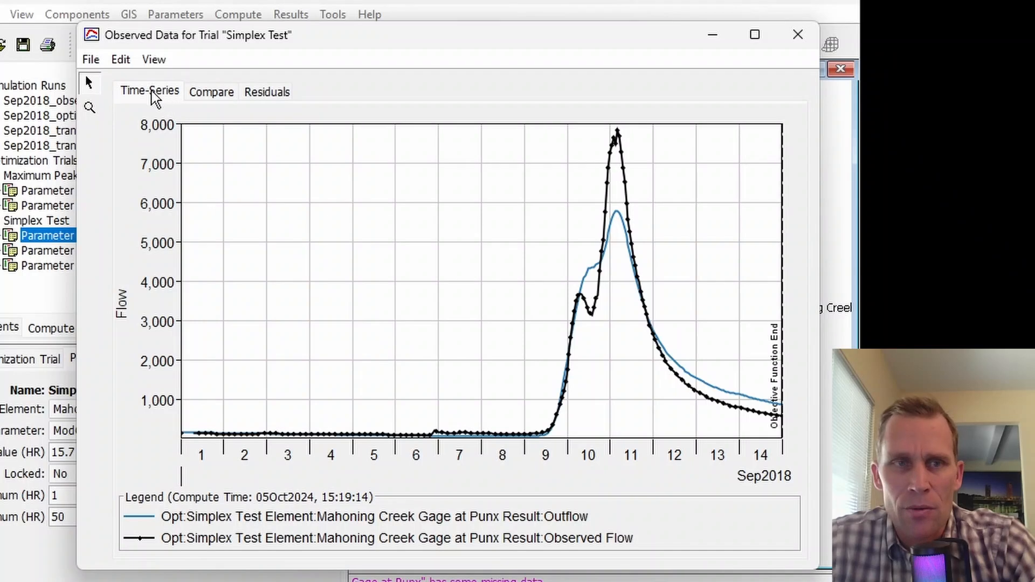
pyautogui.click(207, 98)
pyautogui.click(275, 102)
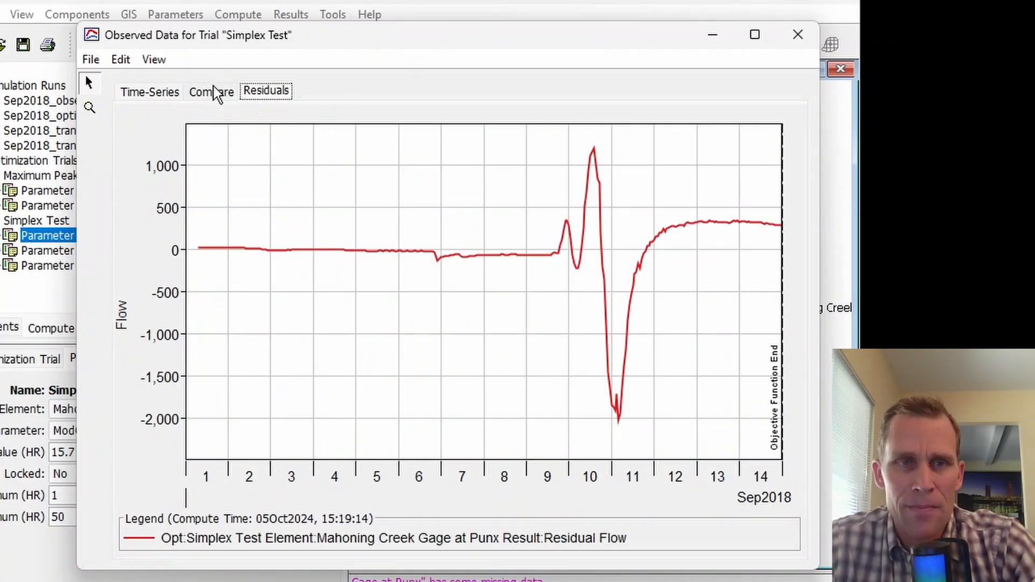
pyautogui.click(142, 96)
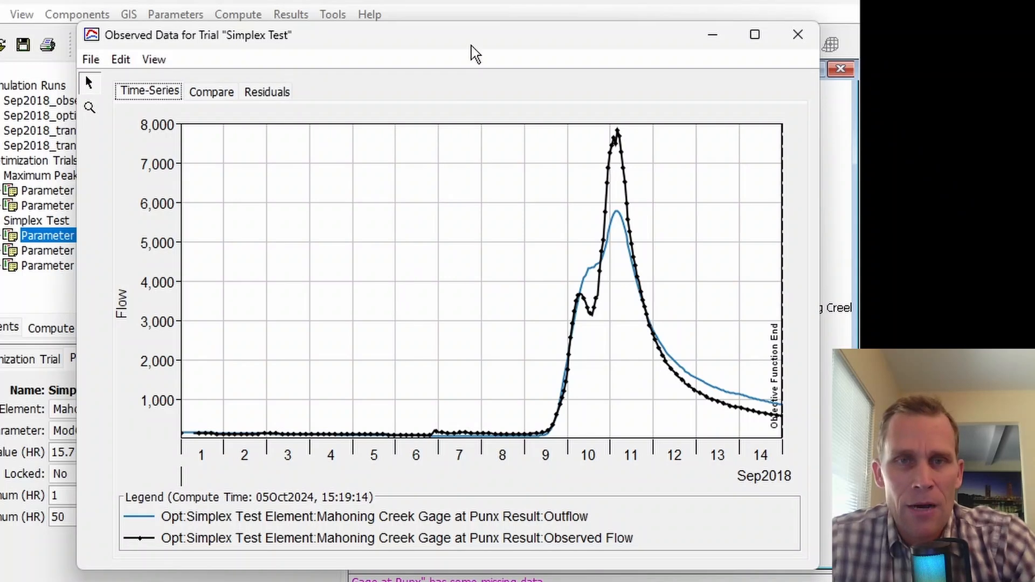
pyautogui.click(797, 35)
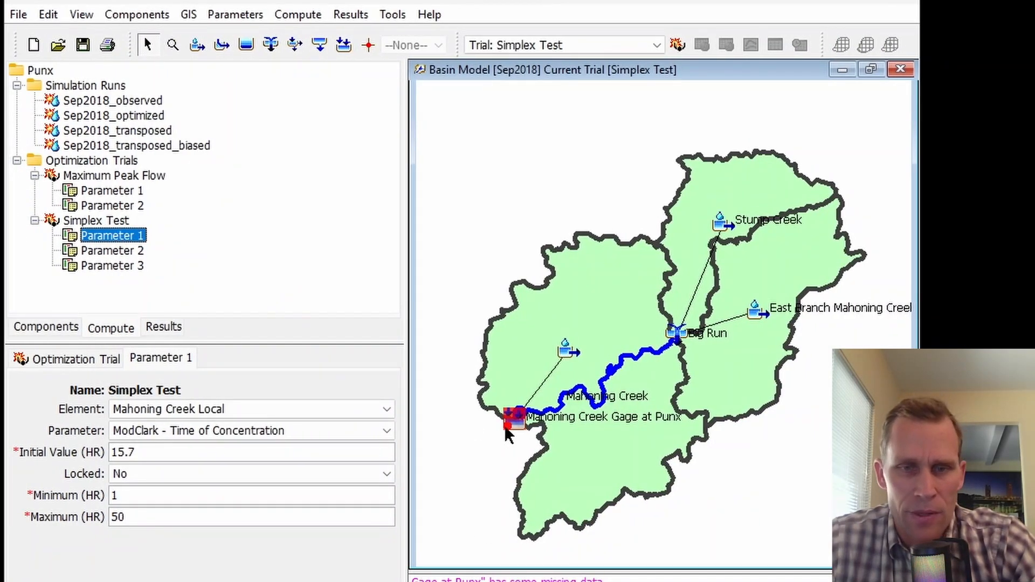
# - Select the Mahoning Creek Gage at Punx sink and check the location options in the Simplex Test trial's objective settings
pyautogui.click(521, 424)
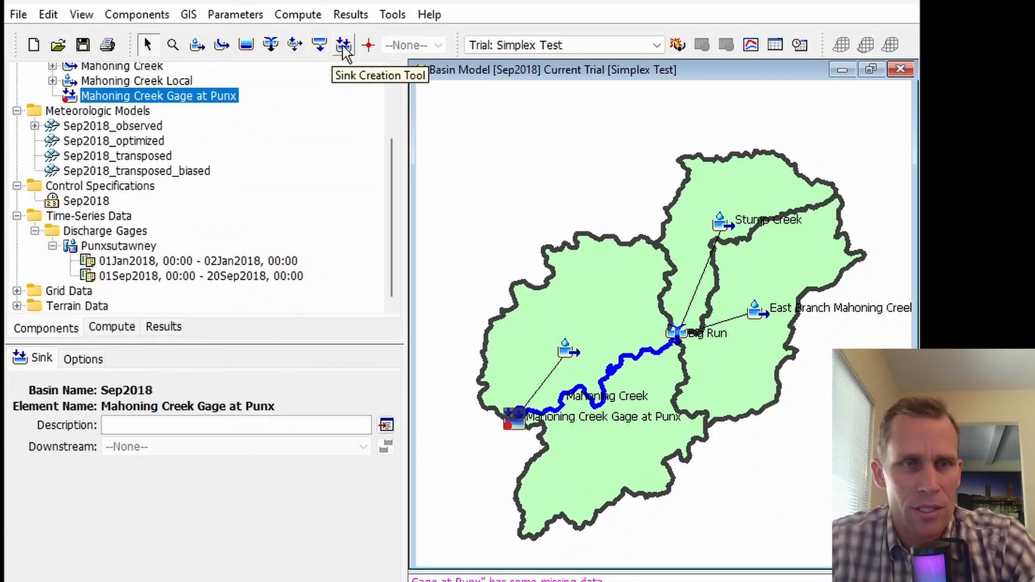
pyautogui.click(111, 327)
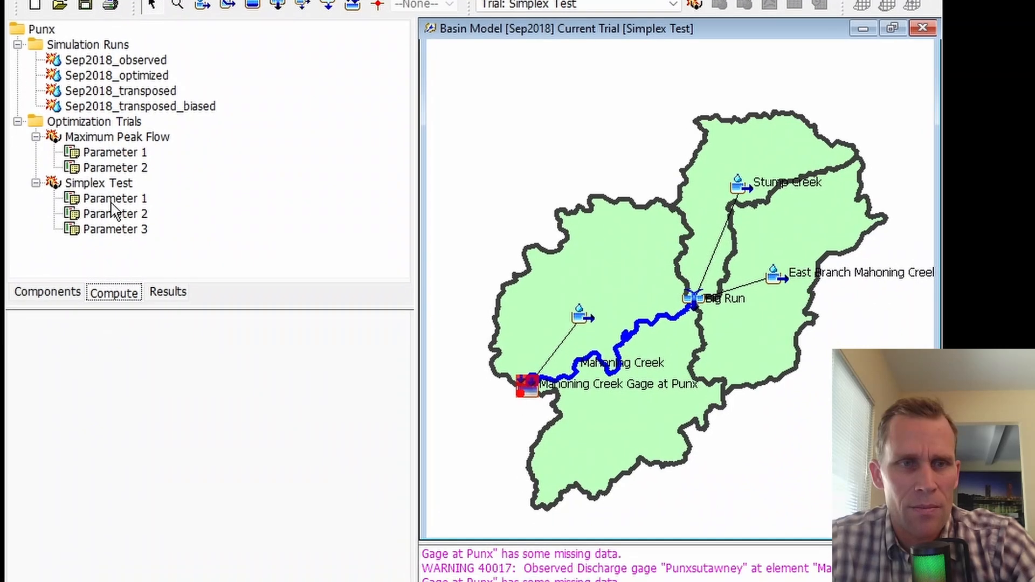
pyautogui.click(99, 182)
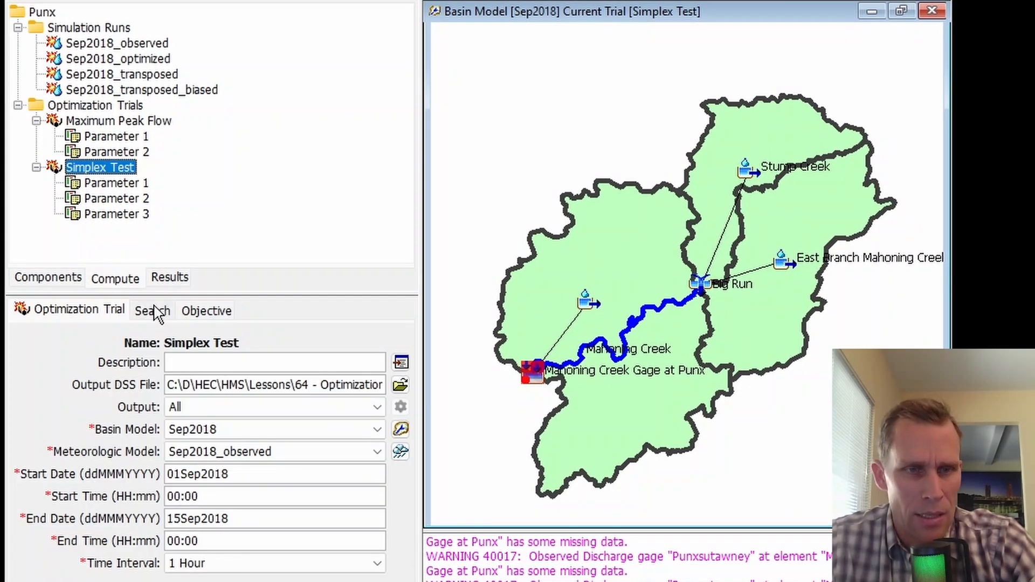
pyautogui.click(195, 313)
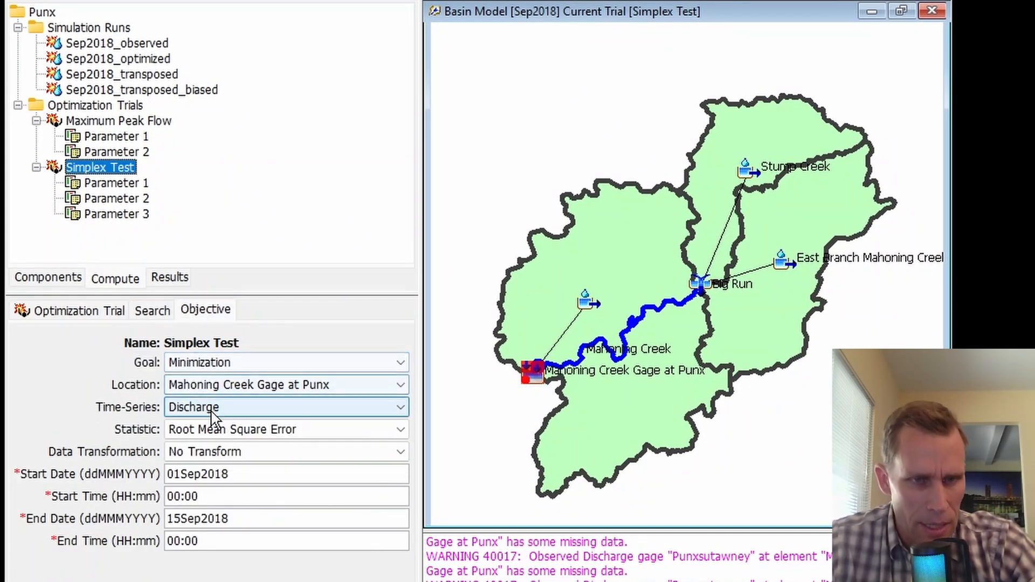
pyautogui.click(233, 384)
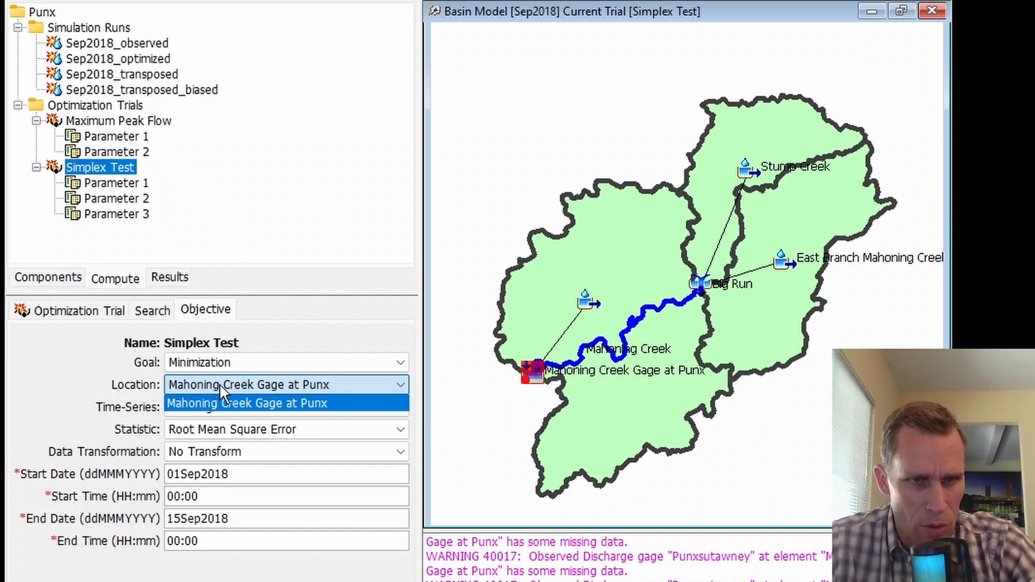
# - Check which observed flow gage is assigned in the options of the Mahoning Creek Gage at Punx sink
pyautogui.click(533, 377)
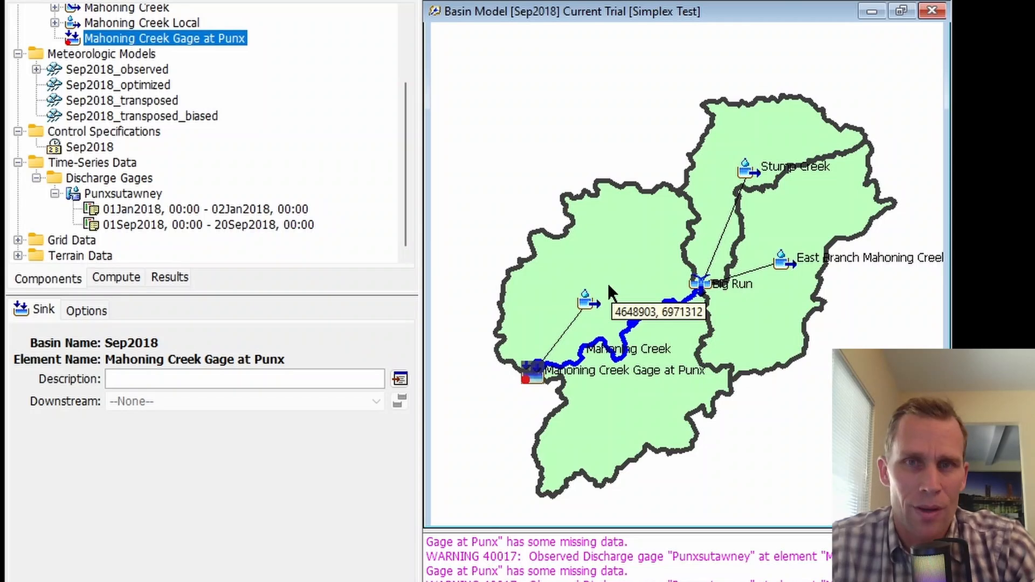
pyautogui.click(527, 374)
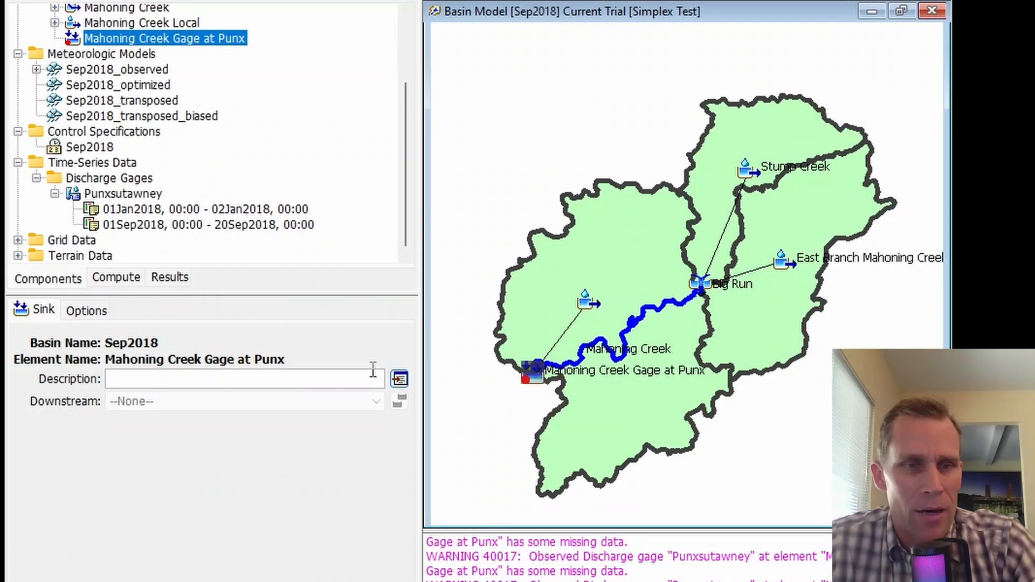
pyautogui.click(88, 312)
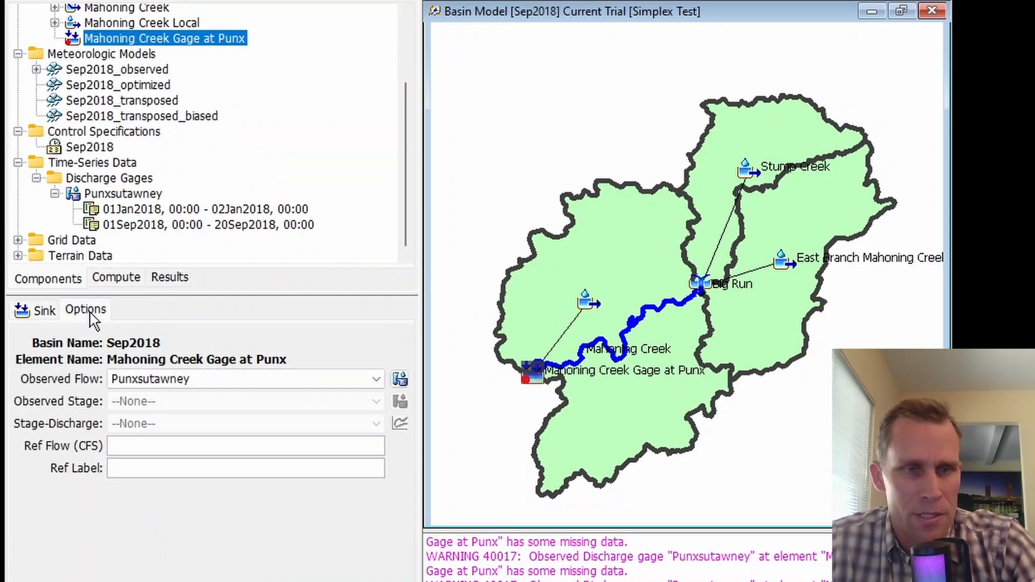
pyautogui.click(204, 384)
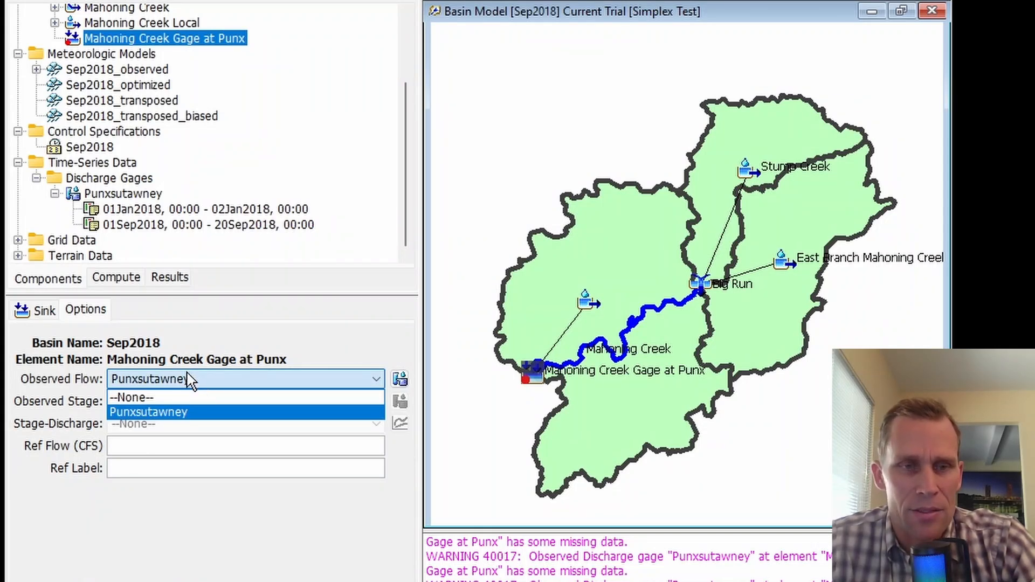
pyautogui.click(318, 334)
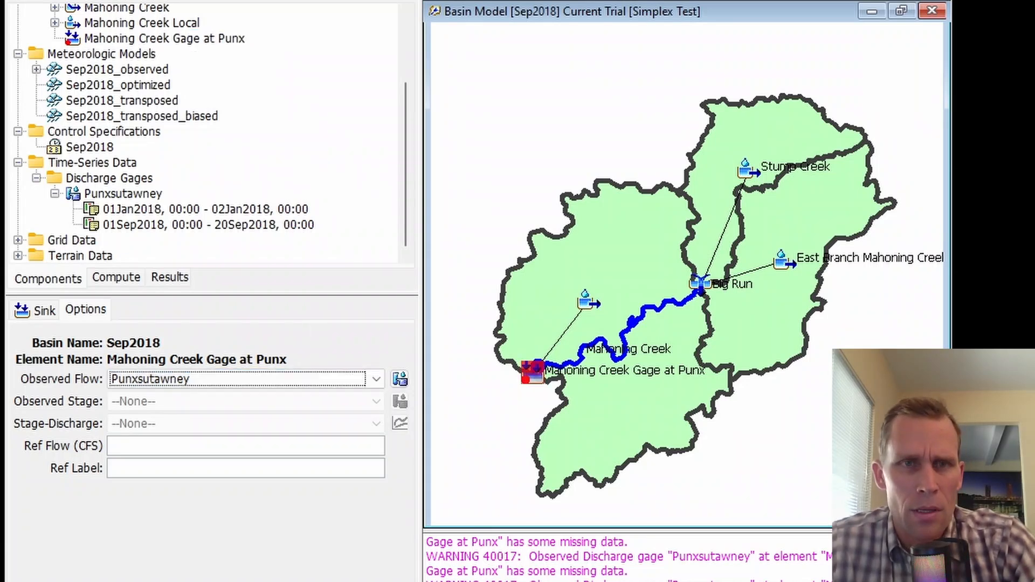
# - Reopen the Observed Data graph for the Simplex Test trial and zoom its time series to the flood from about 9 to 14 September
pyautogui.click(362, 44)
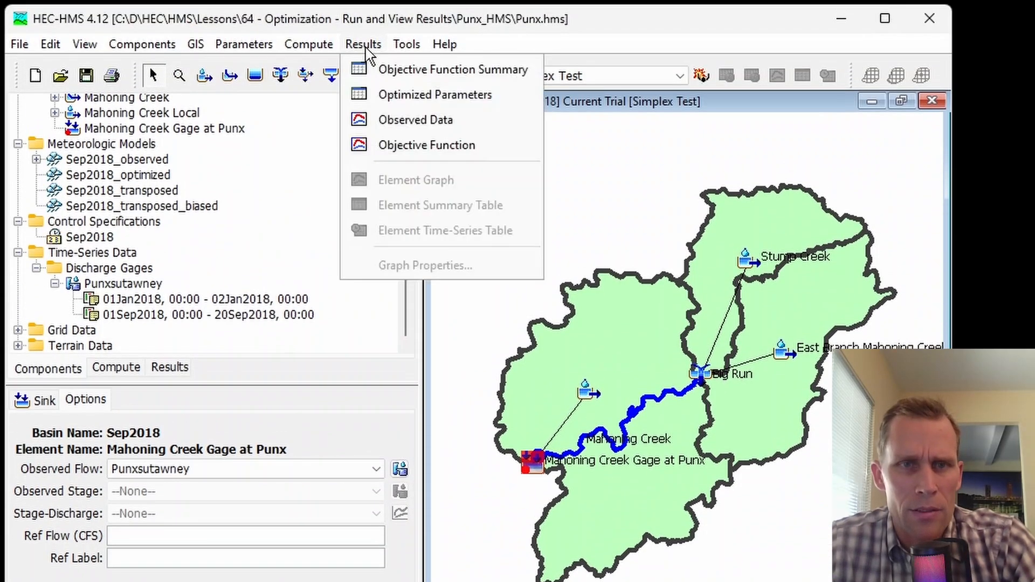
pyautogui.click(409, 129)
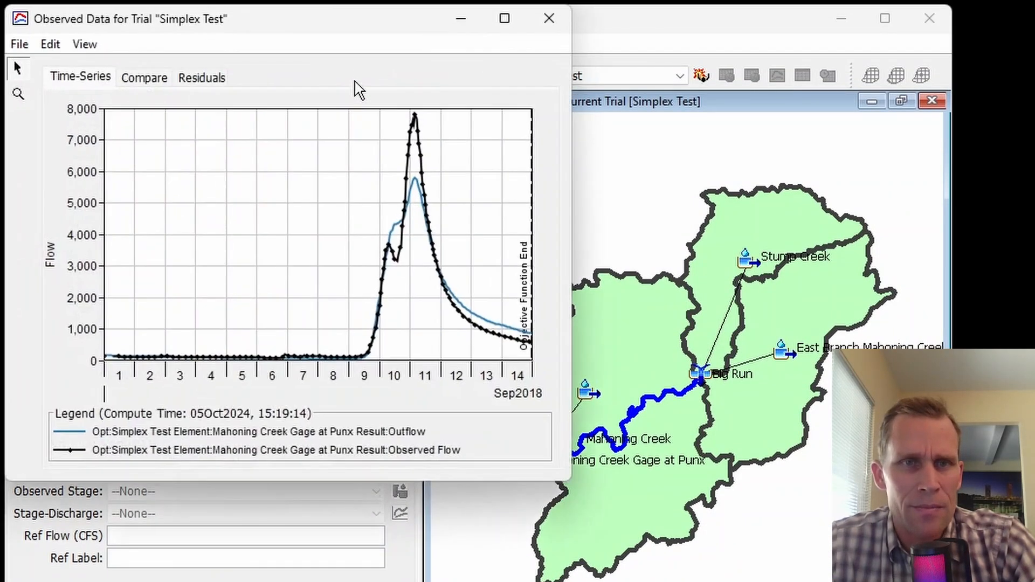
pyautogui.moveTo(332, 22); pyautogui.dragTo(533, 135)
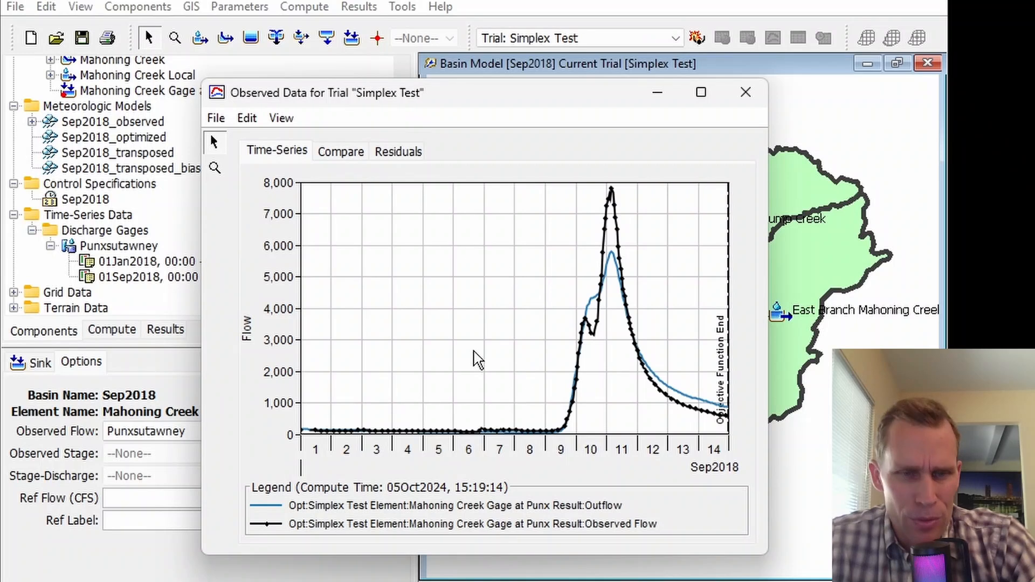
pyautogui.click(214, 168)
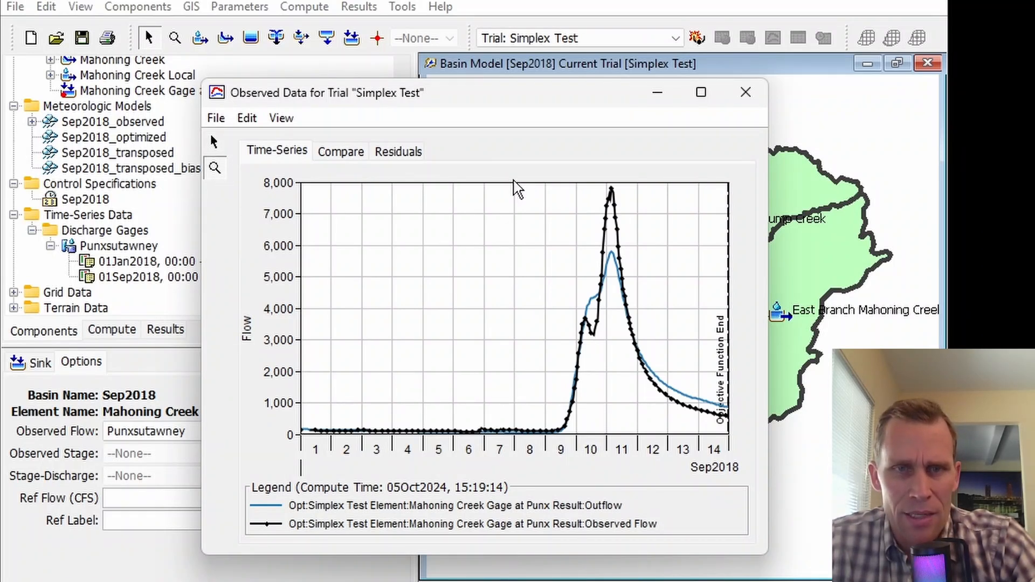
pyautogui.moveTo(524, 184); pyautogui.dragTo(730, 494)
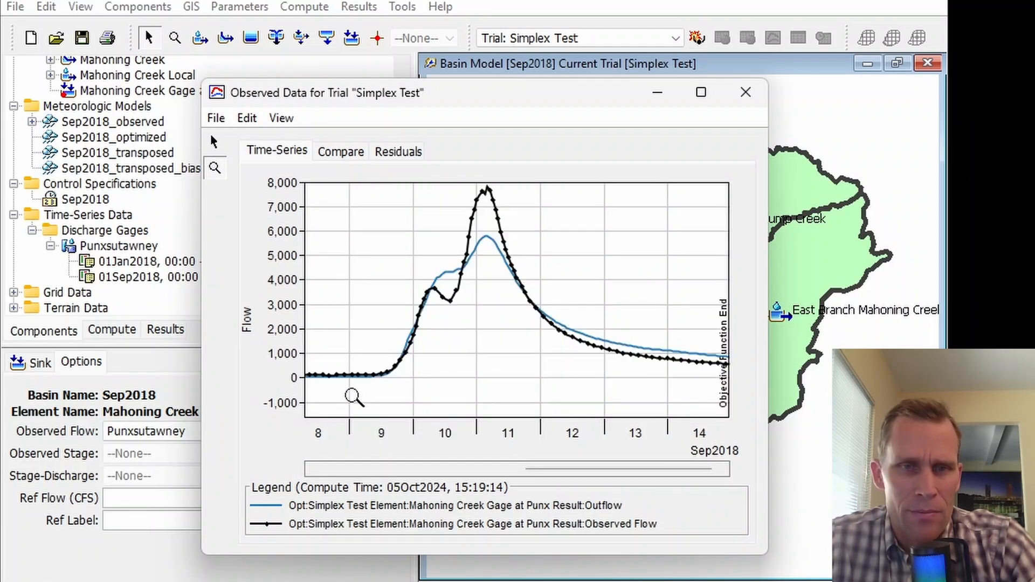
pyautogui.moveTo(345, 386); pyautogui.dragTo(731, 169)
# - Highlight the Outflow and Observed Flow series in turn, and zoom closer to their peaks to compare them
pyautogui.click(337, 506)
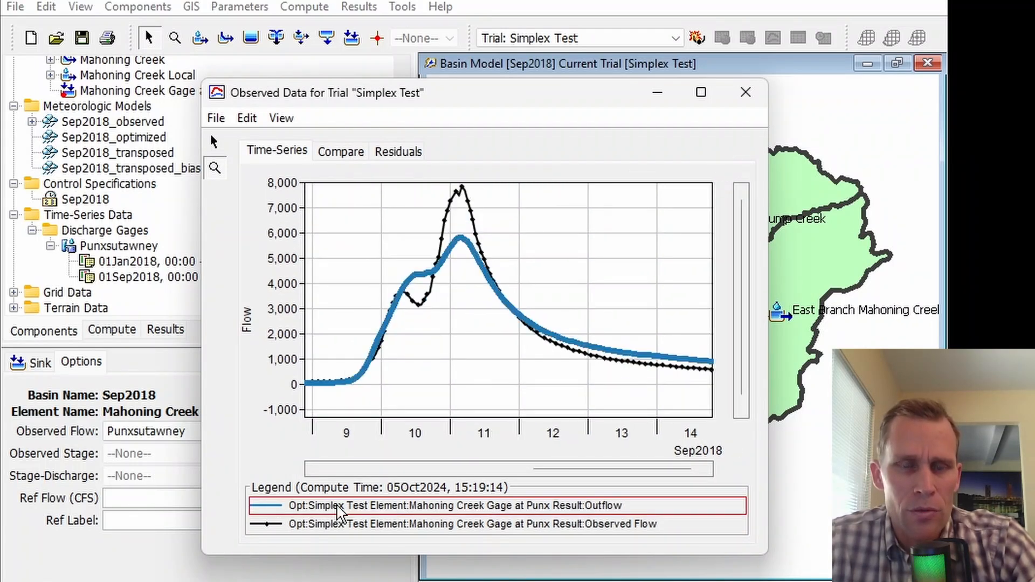
pyautogui.click(560, 523)
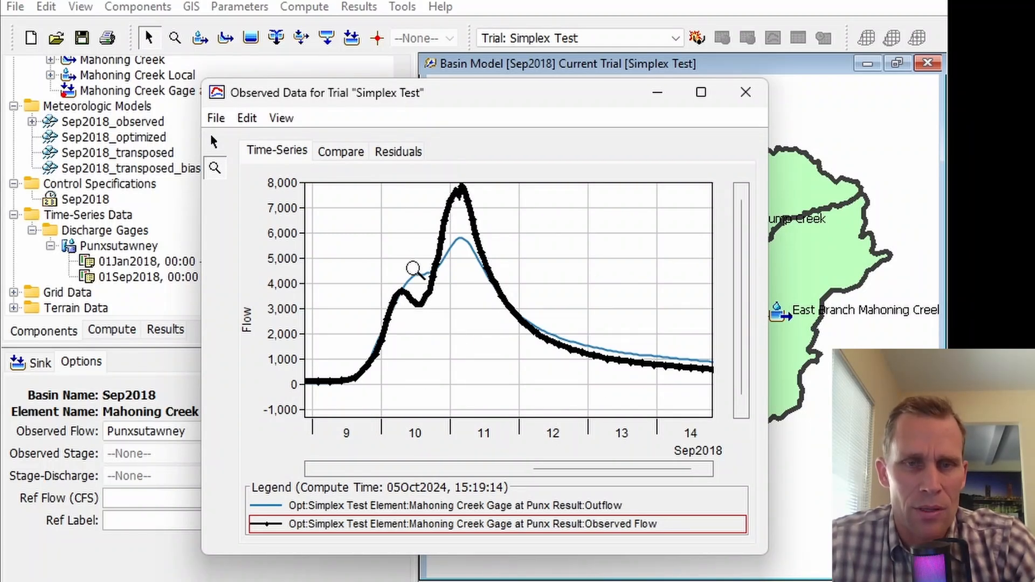
pyautogui.moveTo(319, 351)
pyautogui.mouseDown()
pyautogui.moveTo(587, 186)
pyautogui.moveTo(681, 182)
pyautogui.mouseUp()
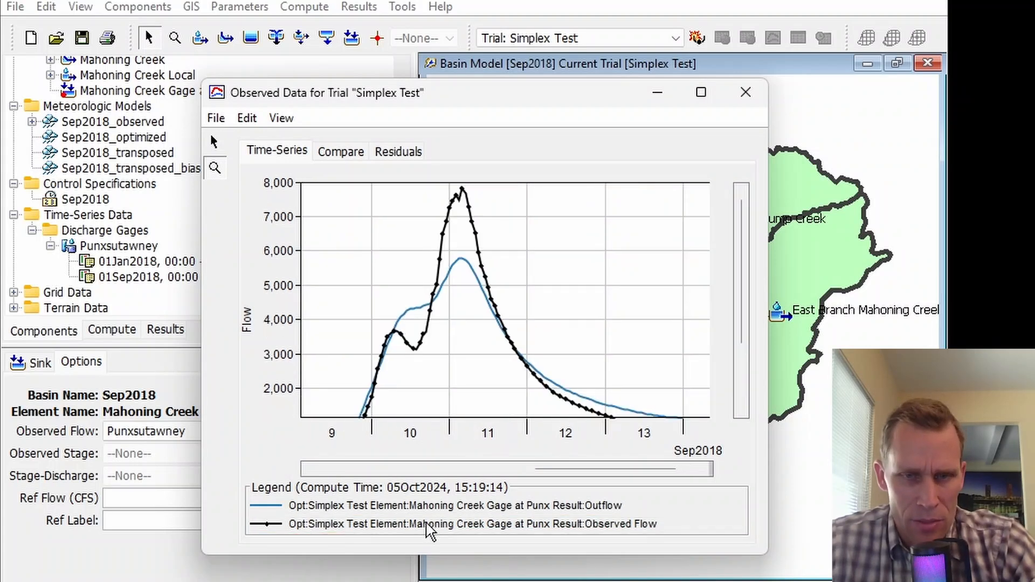
# - Highlight the Outflow series, widen the time range to about 4 to 14 September, and view the computed-versus-observed flow comparison plot
pyautogui.click(439, 506)
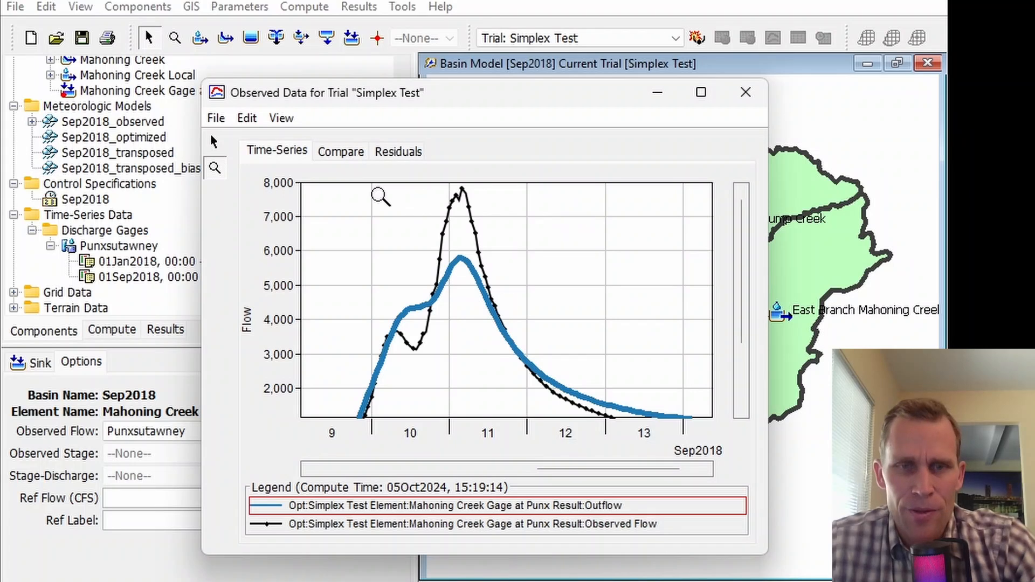
pyautogui.rightClick(376, 240)
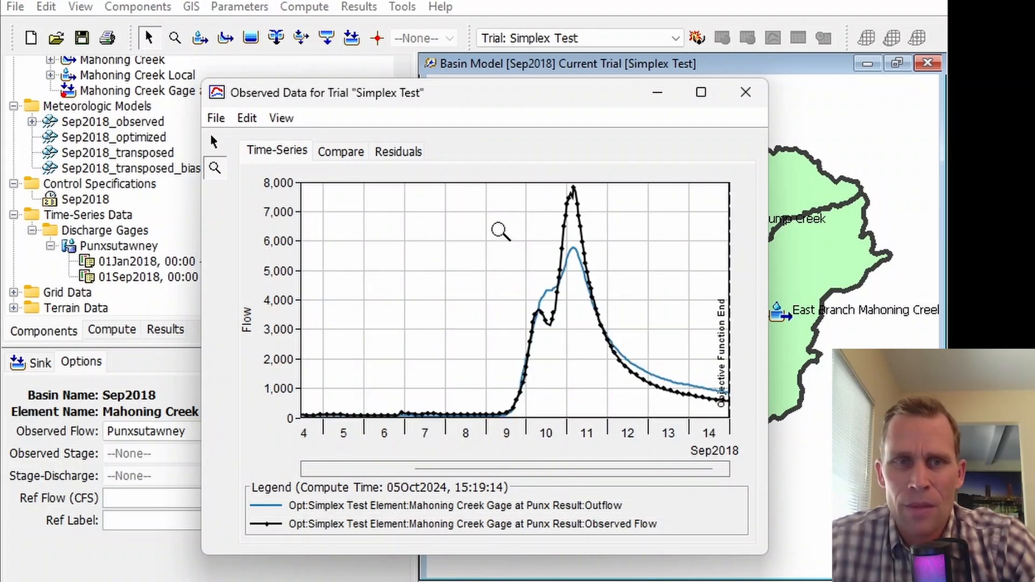
pyautogui.click(338, 153)
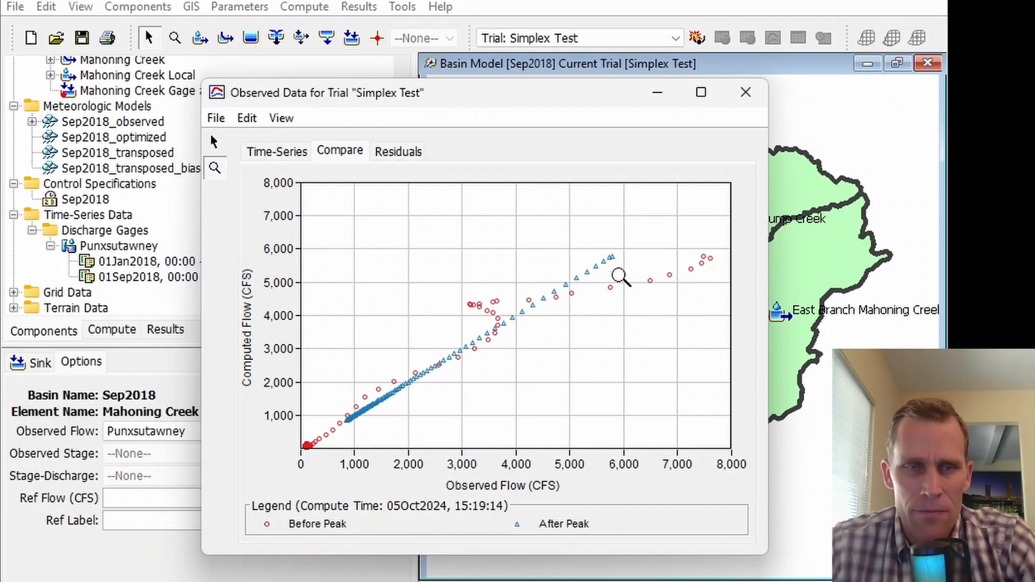
# - Examine the residual flow plot alongside the time series, zoom the residuals to about 7 to 14 September, and close the Observed Data graph
pyautogui.click(393, 157)
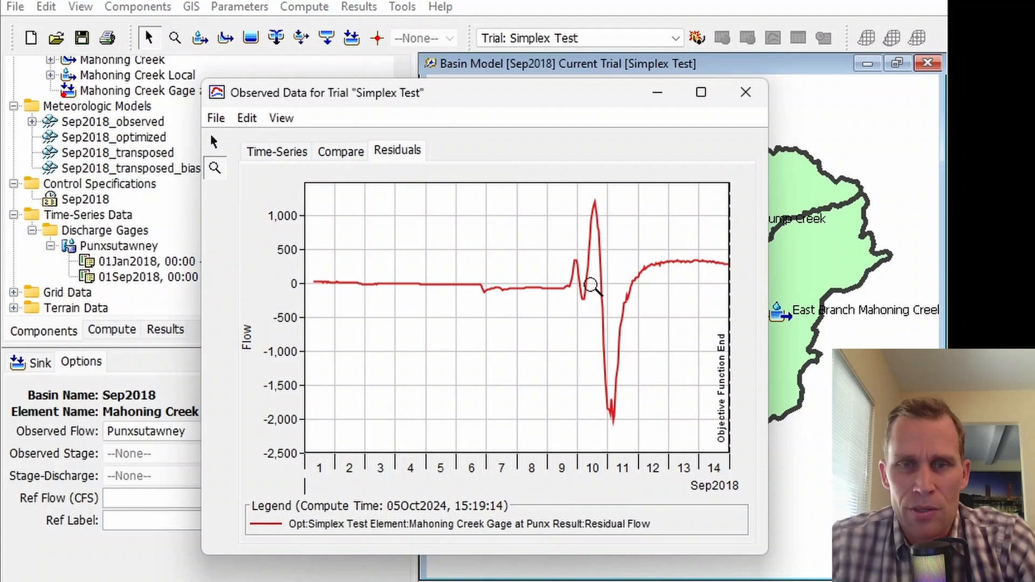
pyautogui.click(277, 155)
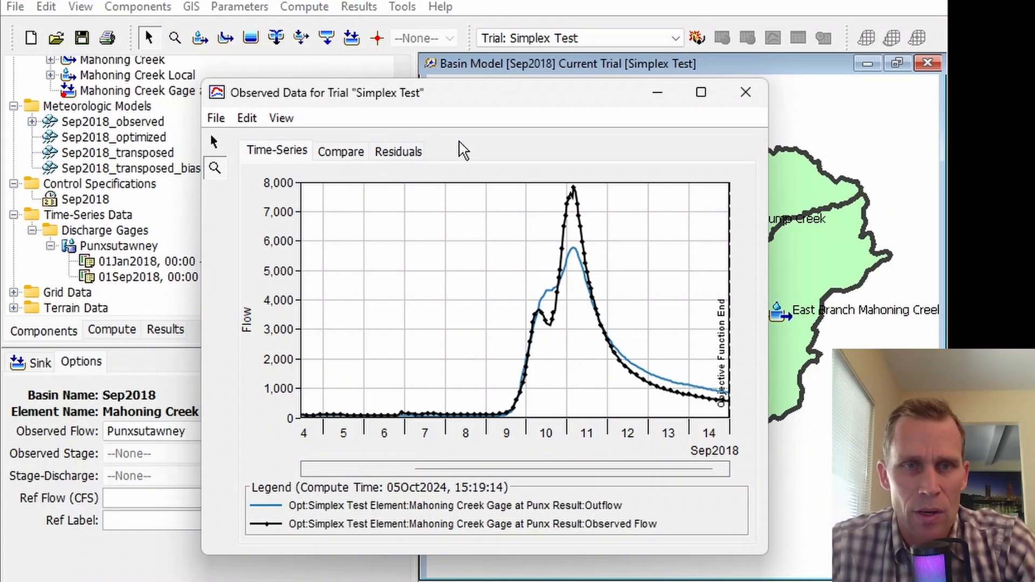
pyautogui.click(401, 157)
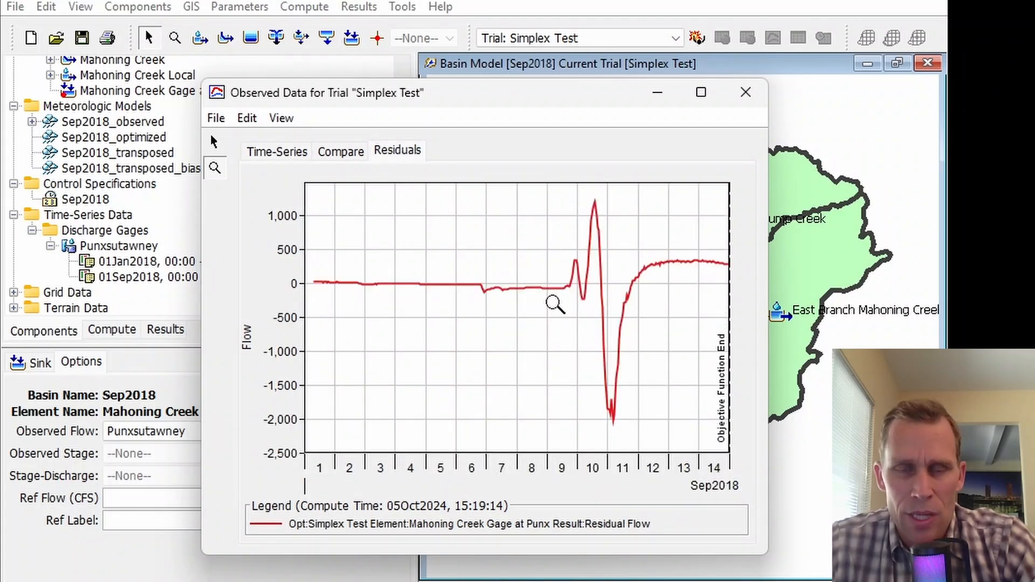
pyautogui.moveTo(481, 189); pyautogui.dragTo(725, 434)
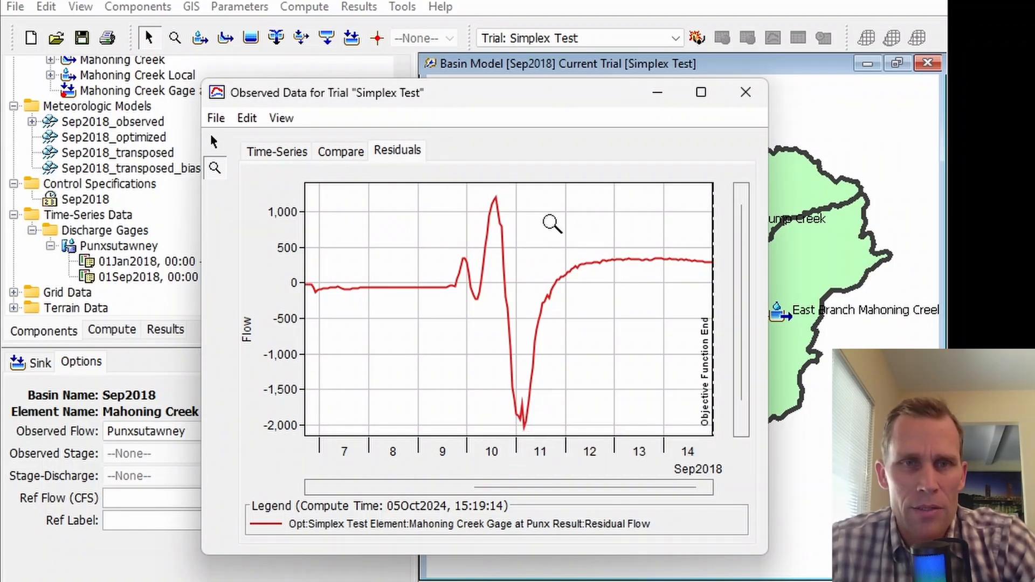
pyautogui.click(768, 81)
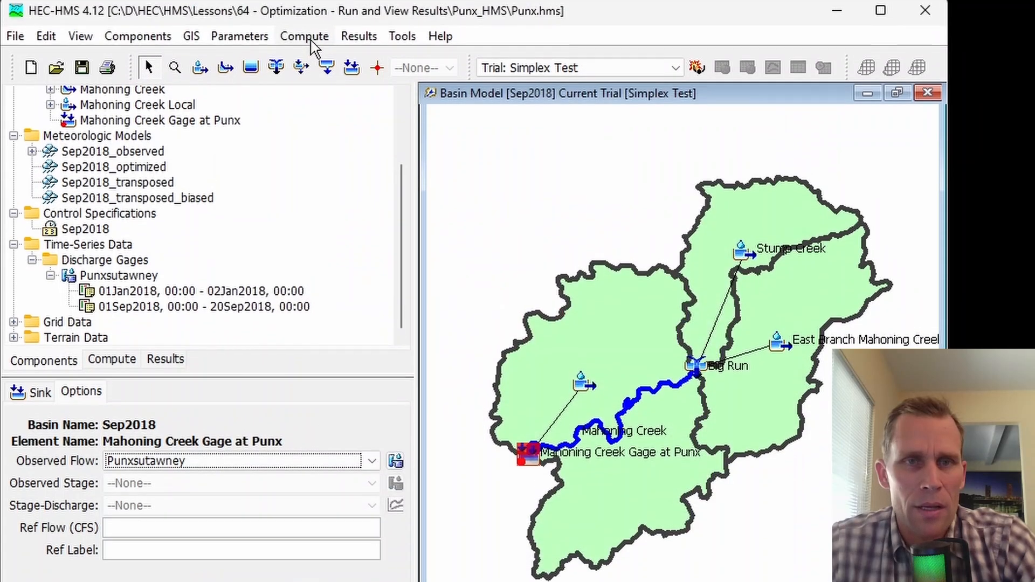
# - View the Simplex Test trial's Objective Function graph by evaluation, and close it
pyautogui.click(356, 43)
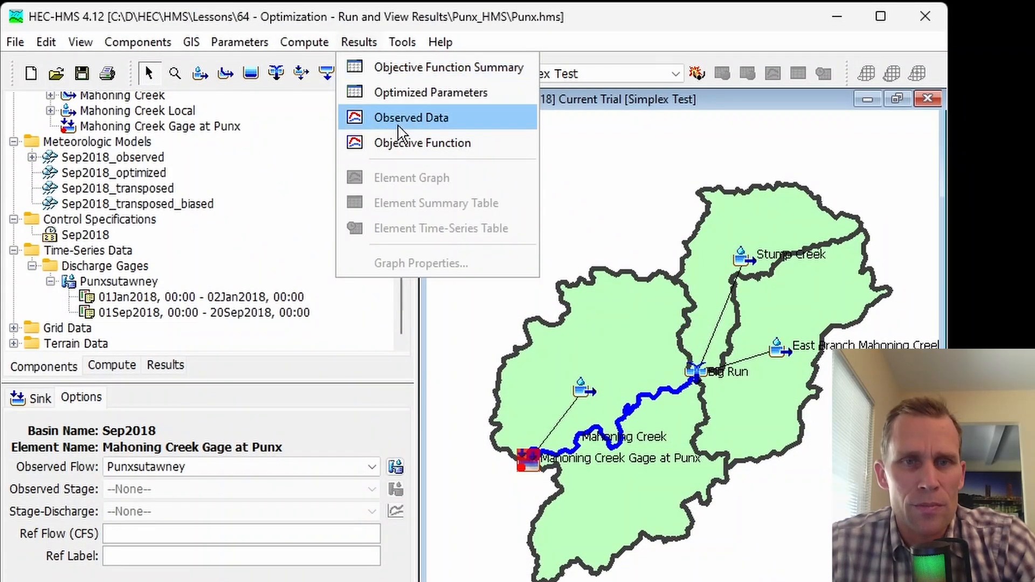
pyautogui.click(422, 143)
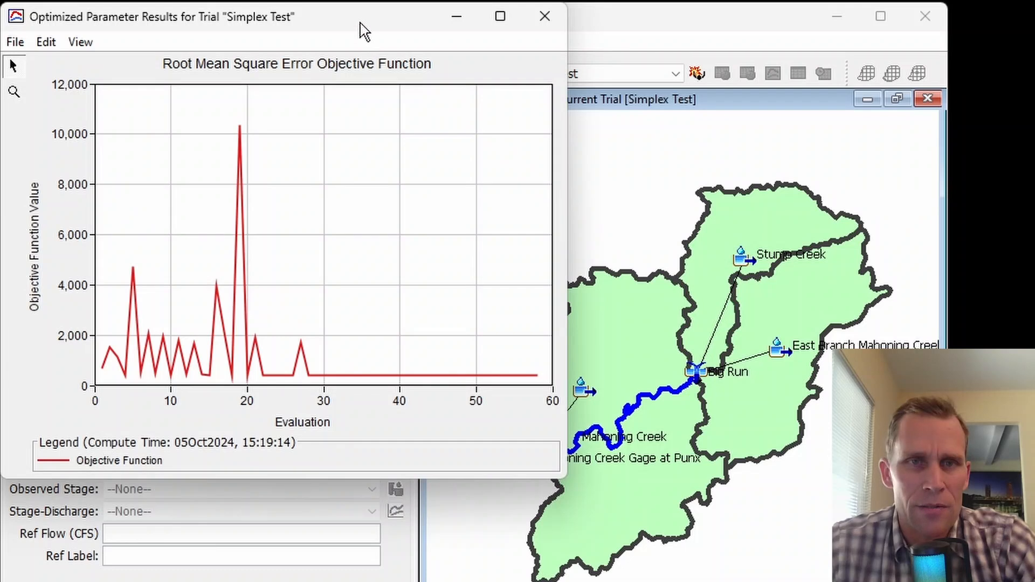
pyautogui.moveTo(362, 30); pyautogui.dragTo(469, 76)
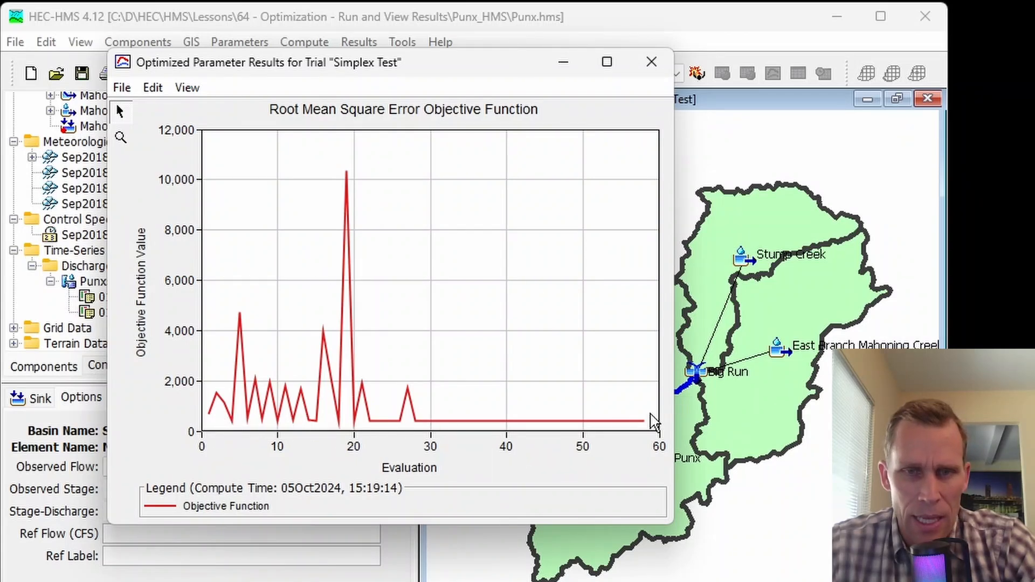
pyautogui.moveTo(642, 422)
pyautogui.click(651, 61)
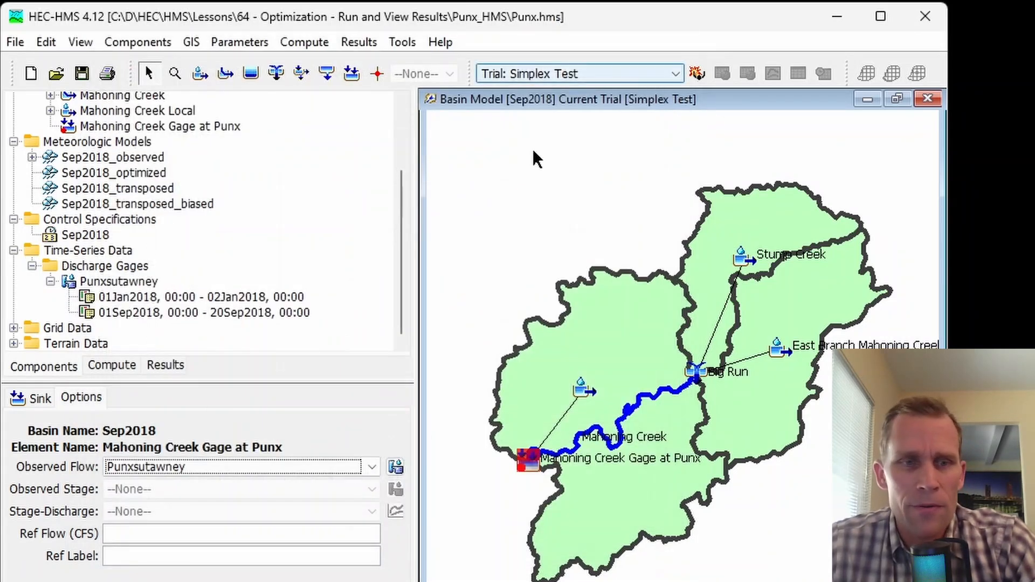
# - Review the Maximum Peak Flow trial's objective settings and check which results are available for it
pyautogui.click(111, 365)
pyautogui.click(91, 212)
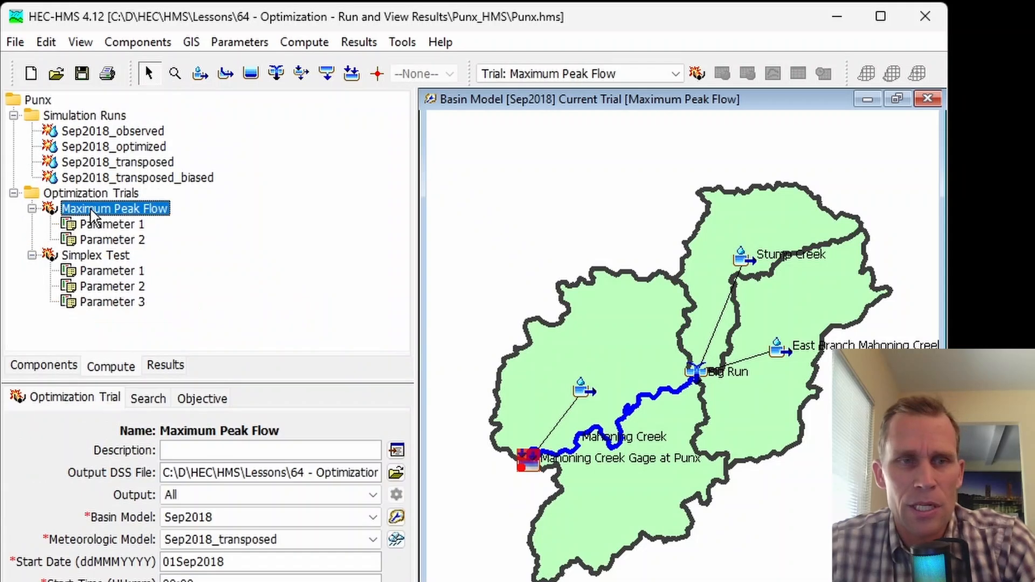
pyautogui.click(200, 400)
pyautogui.click(199, 453)
pyautogui.click(198, 481)
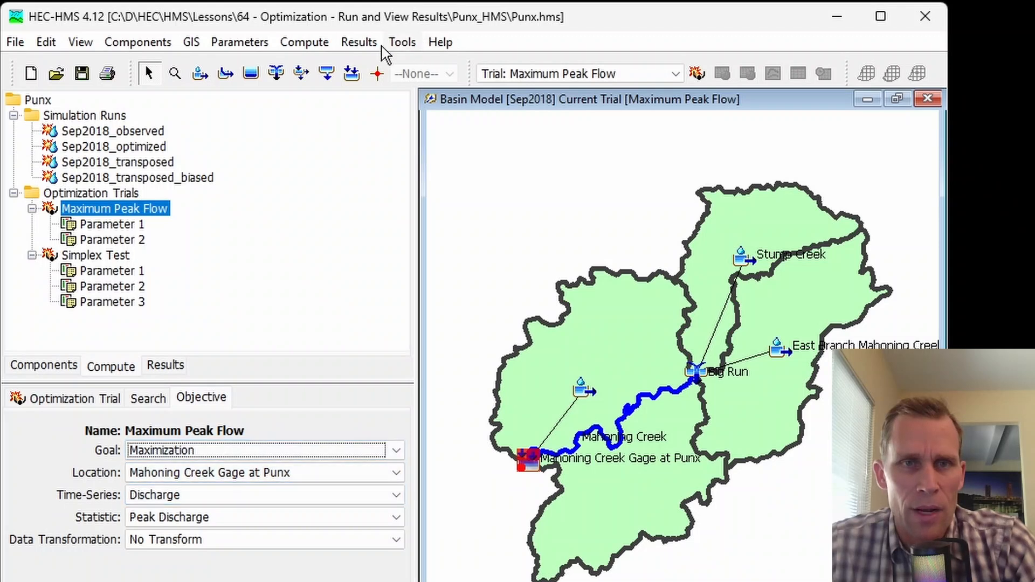
pyautogui.click(343, 45)
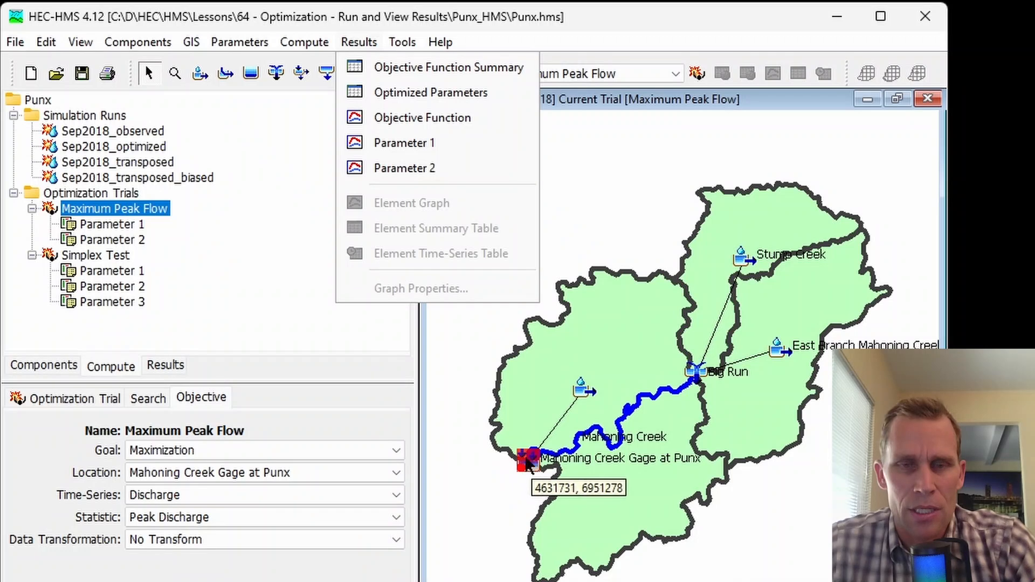
pyautogui.click(392, 323)
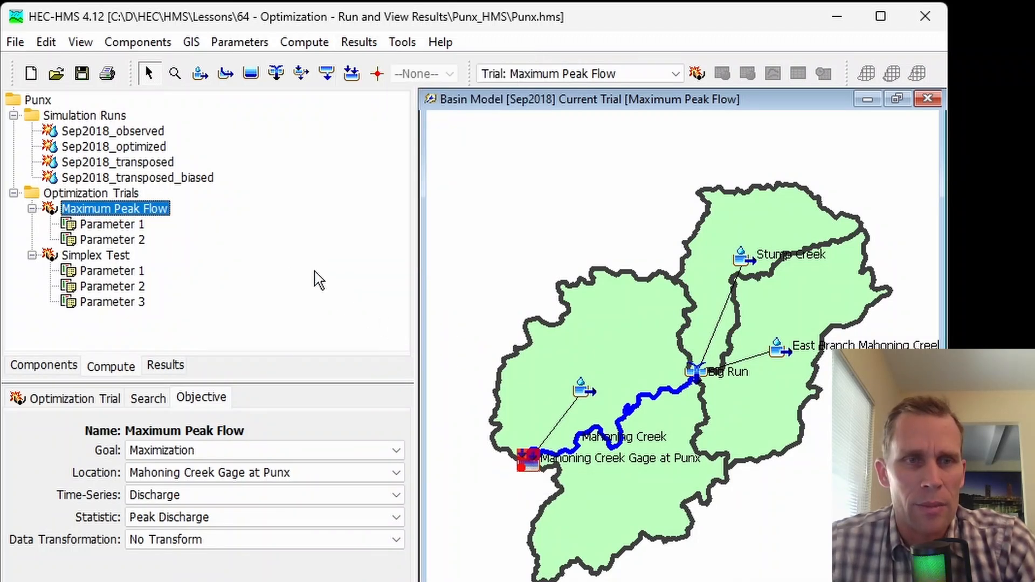
# - Select the Simplex Test trial, examine its Parameter 1 by evaluation graph, and close the graph
pyautogui.click(123, 256)
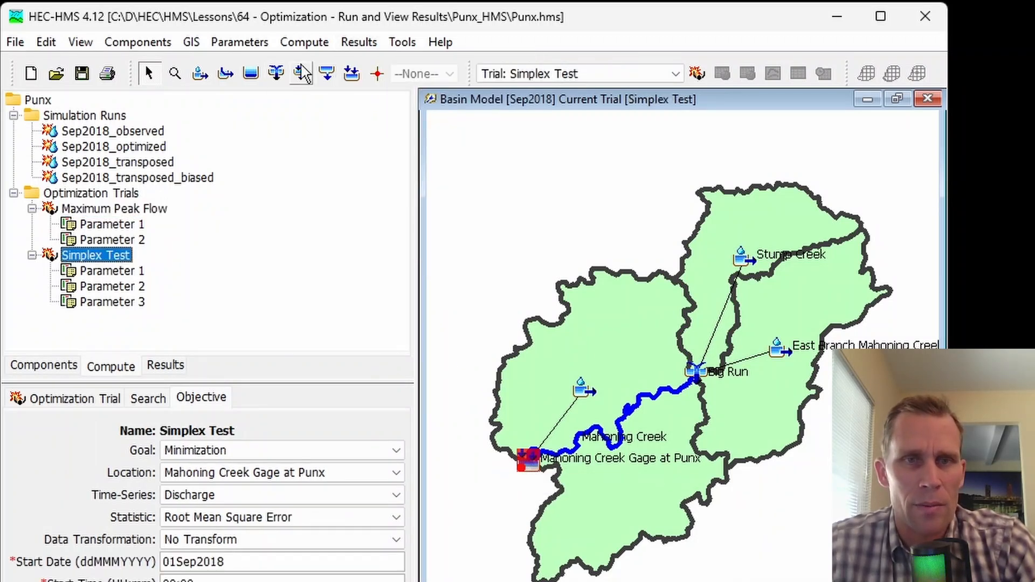
pyautogui.click(348, 44)
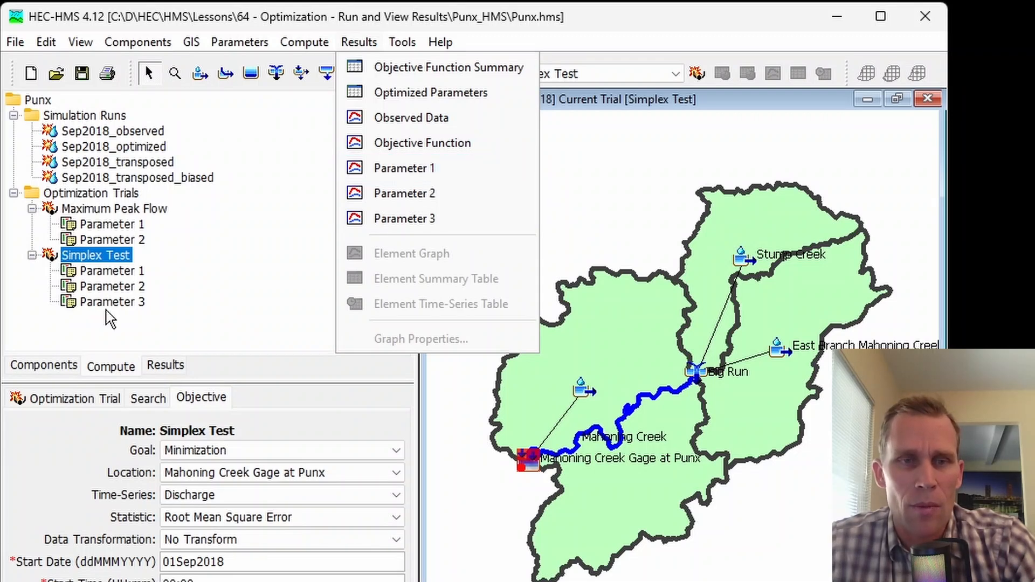
pyautogui.click(399, 168)
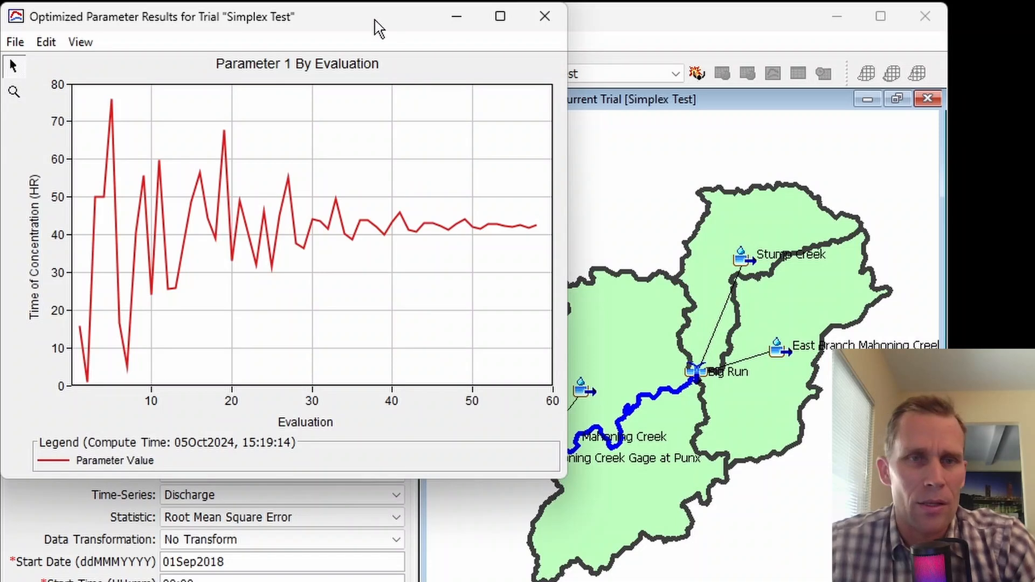
pyautogui.moveTo(269, 16); pyautogui.dragTo(316, 34)
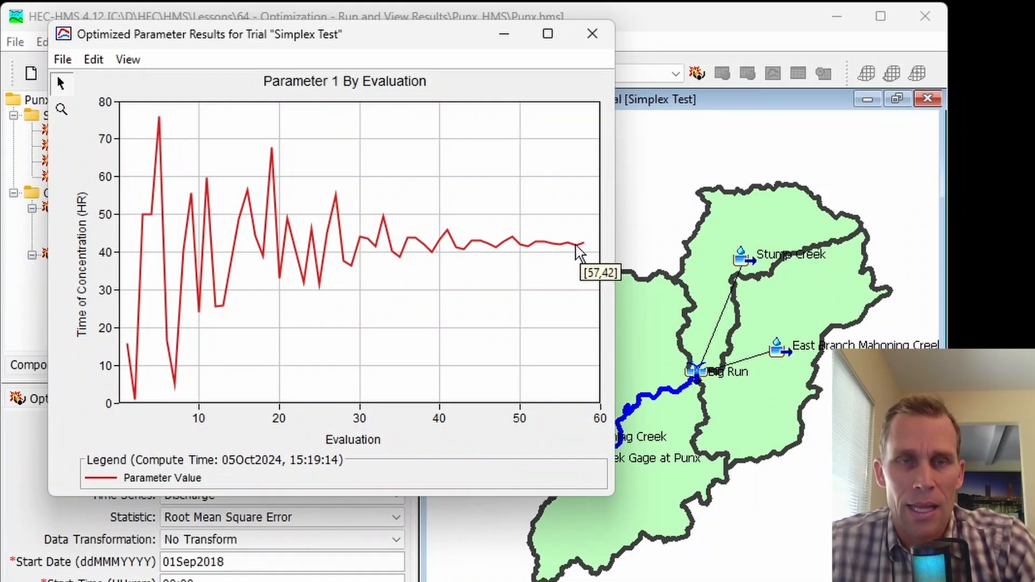
pyautogui.click(592, 33)
# - View the Parameter 2 and Parameter 3 by evaluation graphs of the Simplex Test trial, closing each one
pyautogui.click(358, 42)
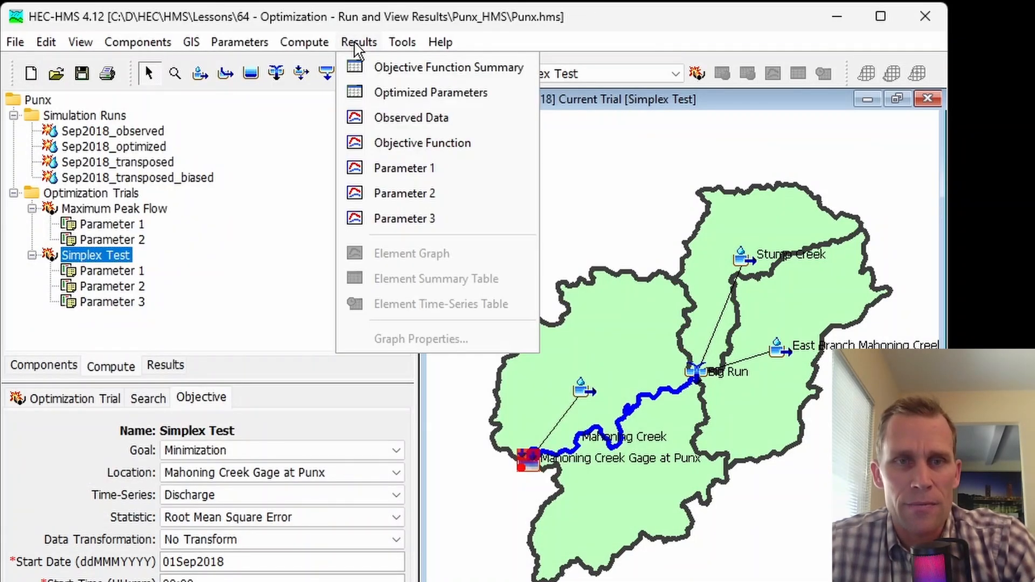
pyautogui.click(404, 193)
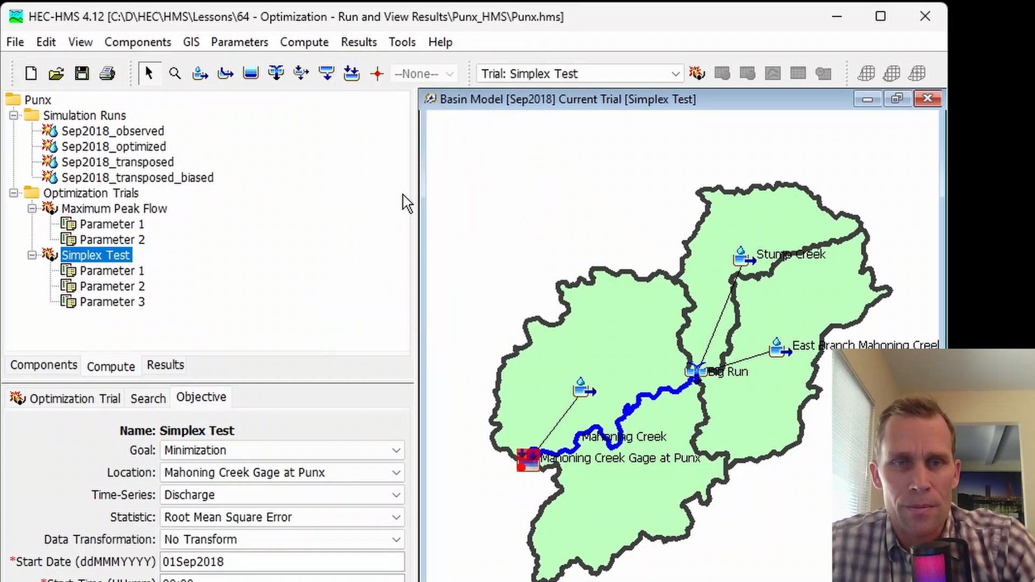
pyautogui.click(542, 19)
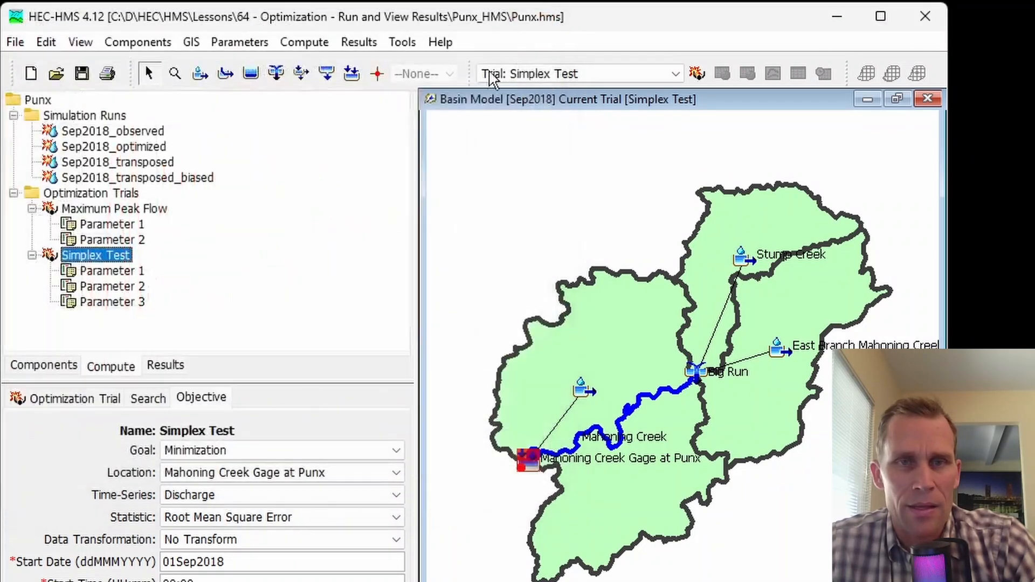
pyautogui.click(359, 42)
pyautogui.click(410, 219)
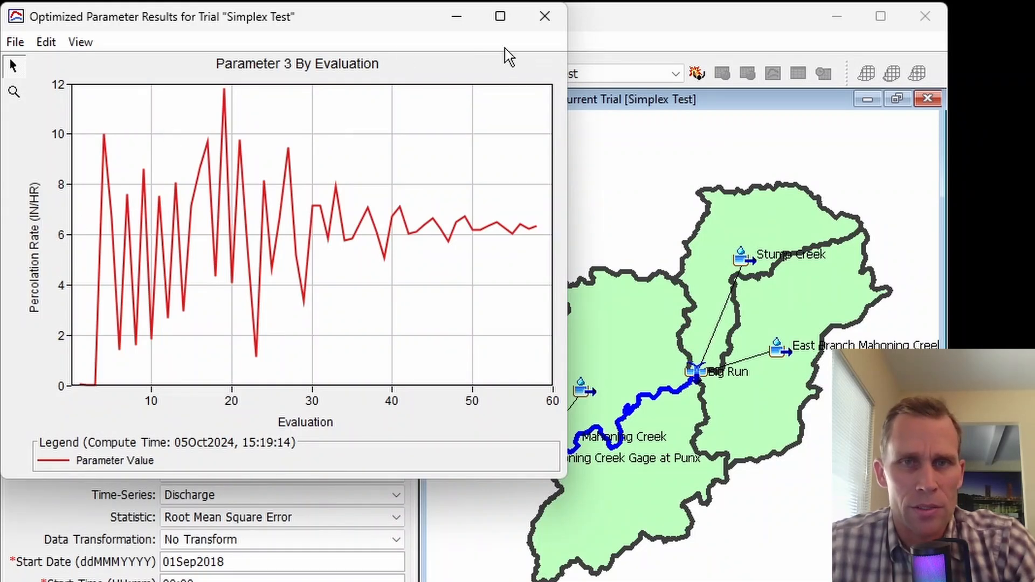
pyautogui.click(554, 16)
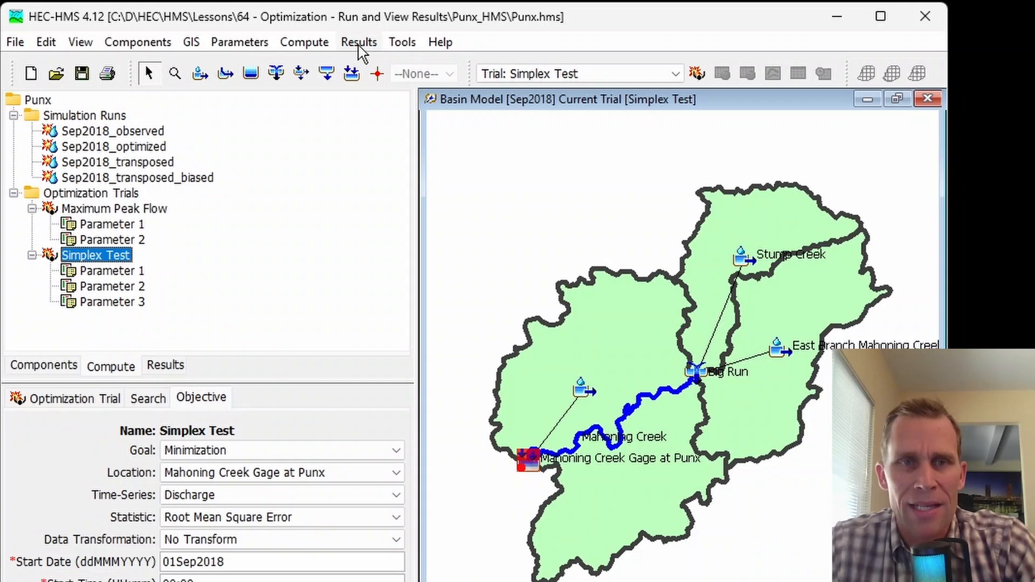
# - Check the available results for the Simplex Test trial and expand its result items in the project's results tree
pyautogui.click(359, 43)
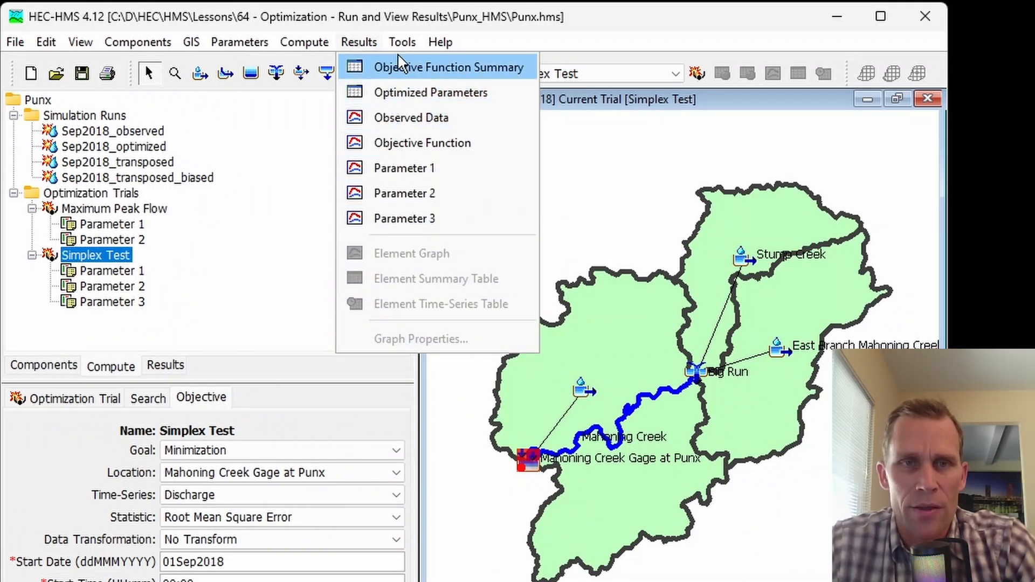
pyautogui.click(368, 24)
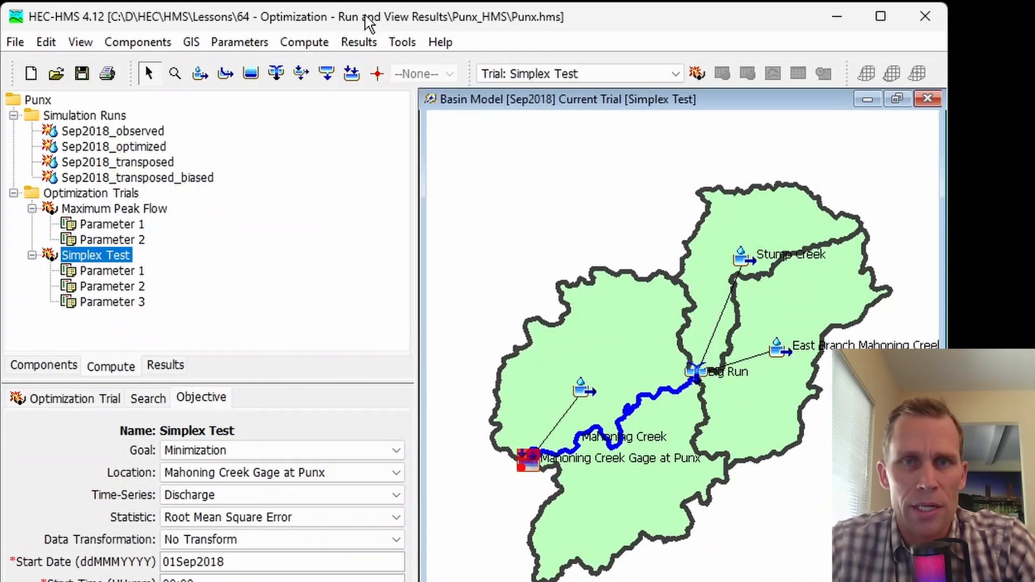
pyautogui.click(164, 366)
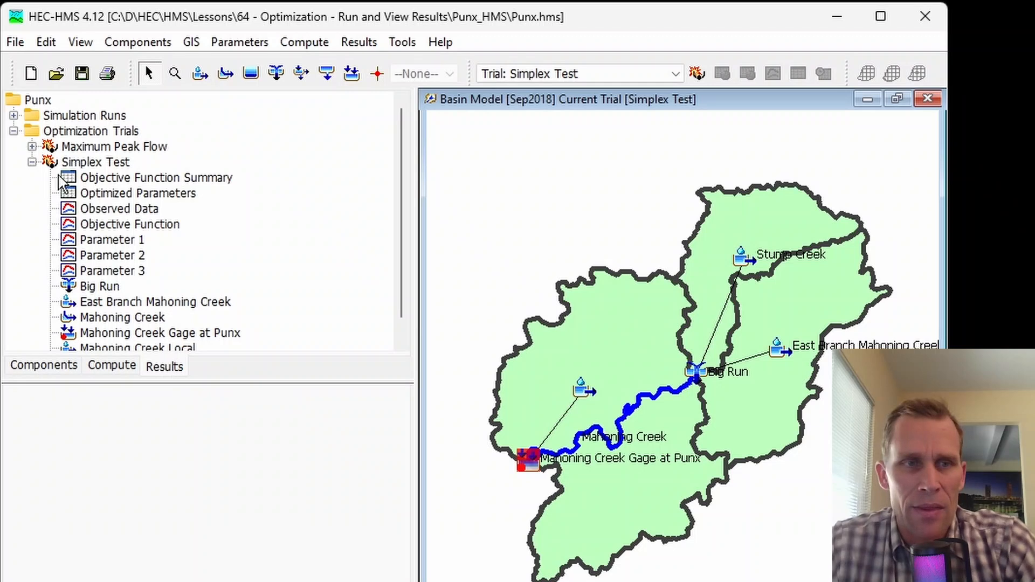
pyautogui.click(32, 162)
pyautogui.click(76, 133)
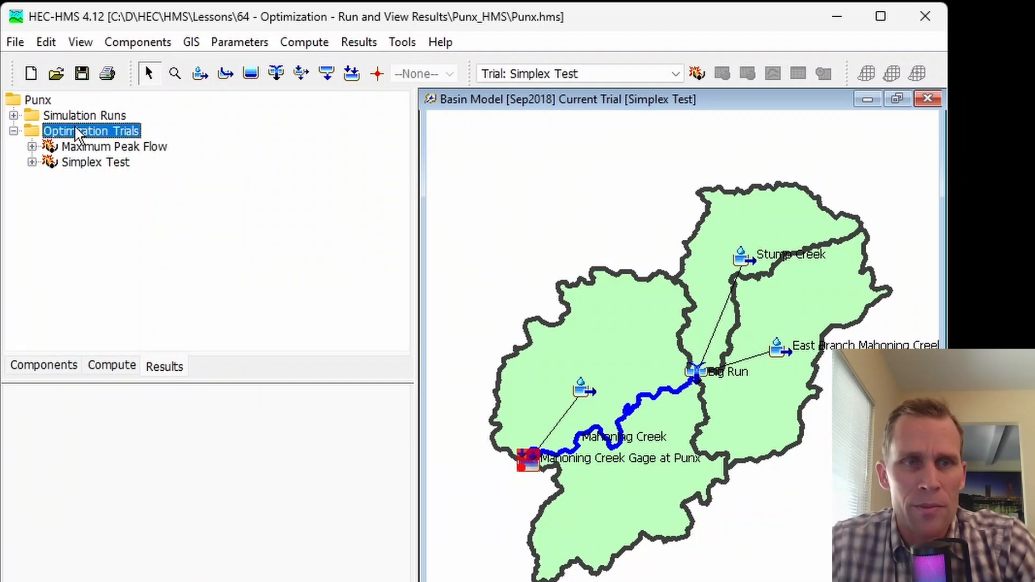
pyautogui.click(101, 165)
pyautogui.doubleClick(101, 165)
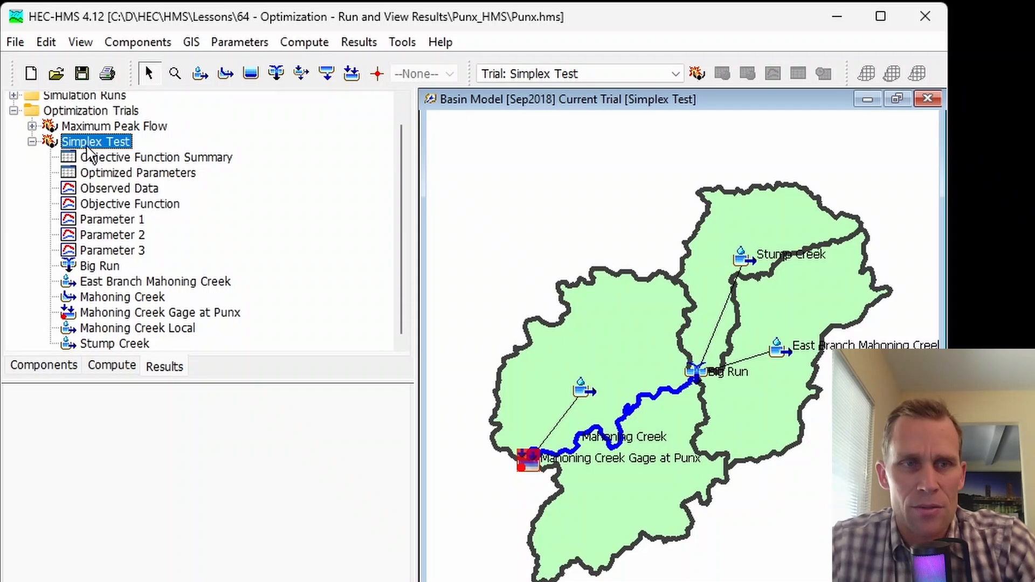
pyautogui.click(33, 142)
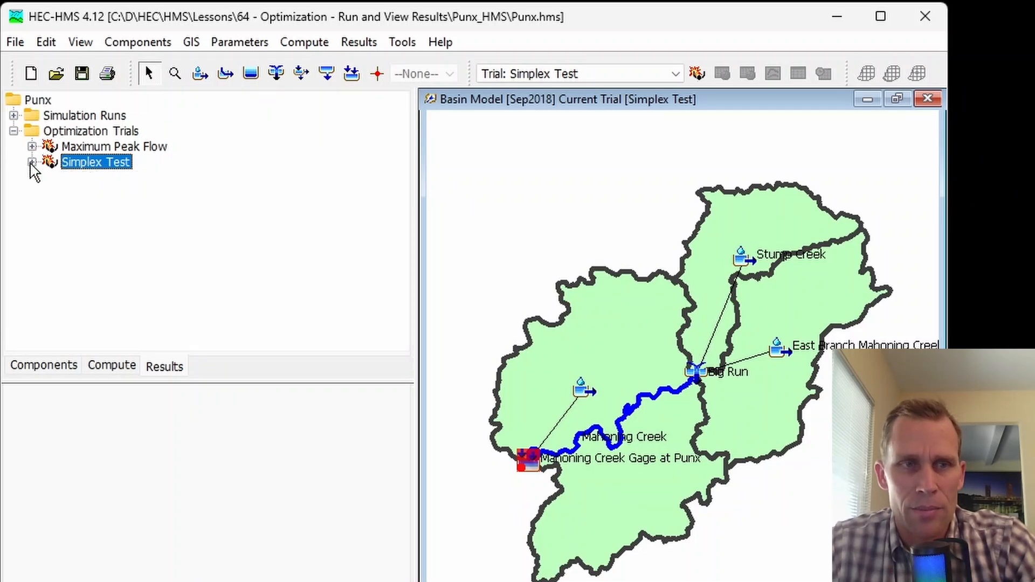
pyautogui.click(31, 162)
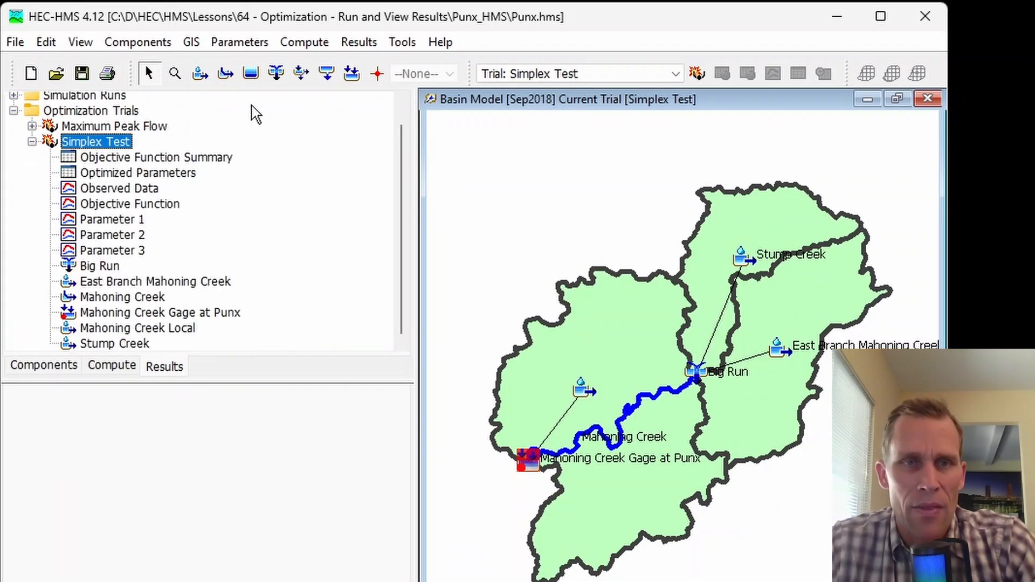
# - Compare the available results with the tree's items, view the Simplex Test Objective Function Summary from the tree, and close it
pyautogui.click(359, 43)
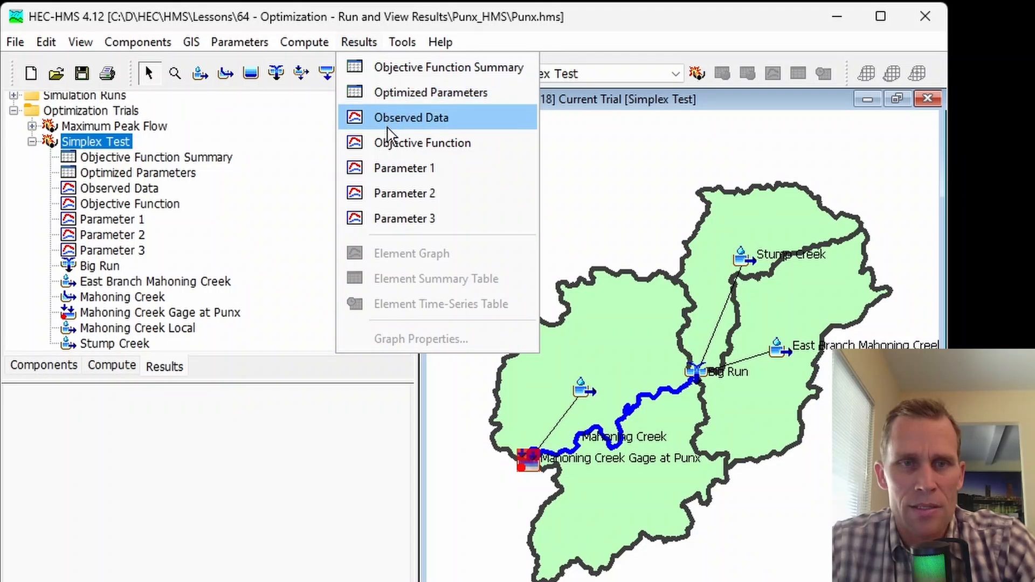
pyautogui.click(110, 158)
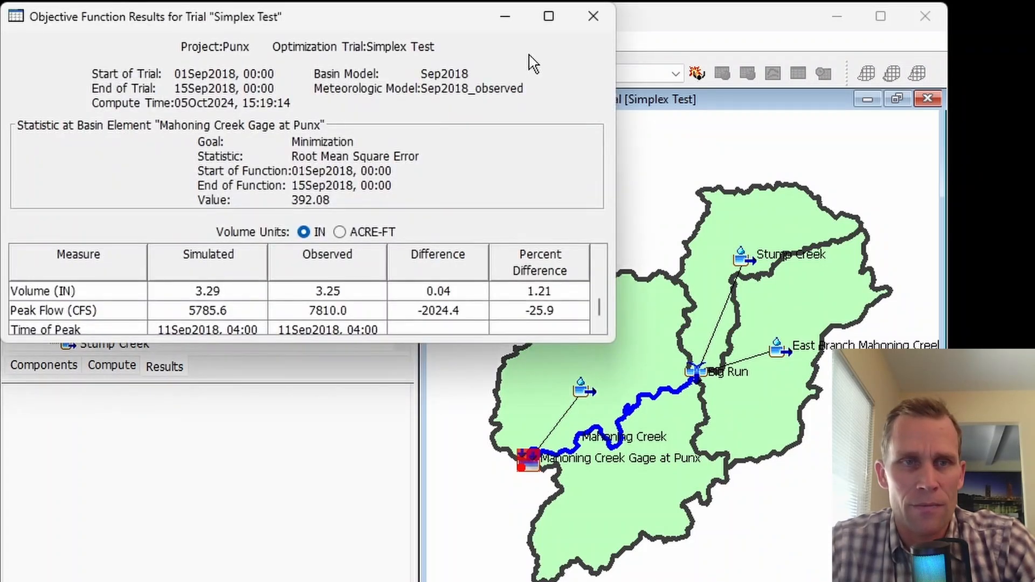
pyautogui.click(598, 15)
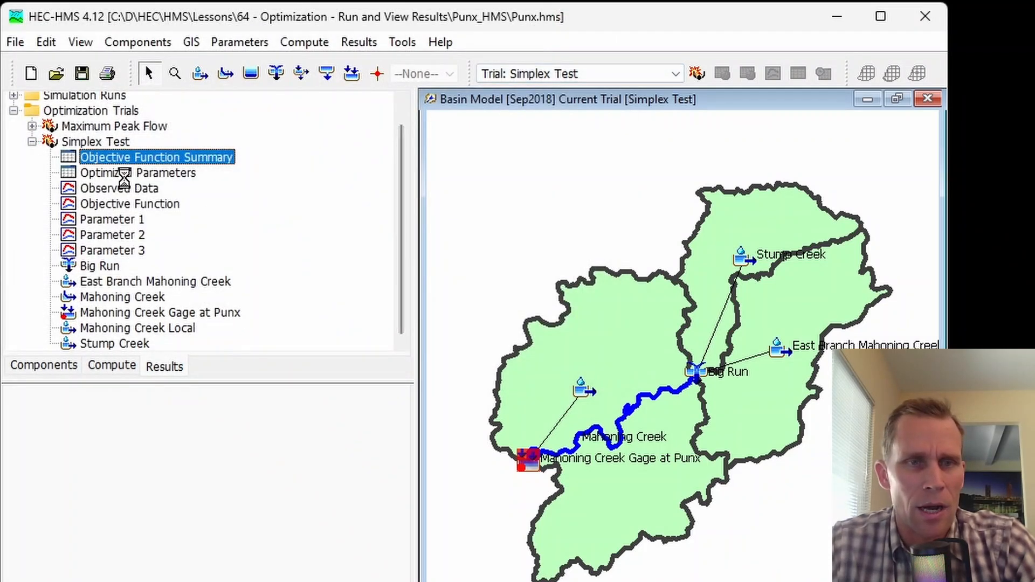
# - View the Simplex Test Optimized Parameters table and Parameter 1 graph from the results tree, closing each one
pyautogui.click(125, 173)
pyautogui.click(596, 16)
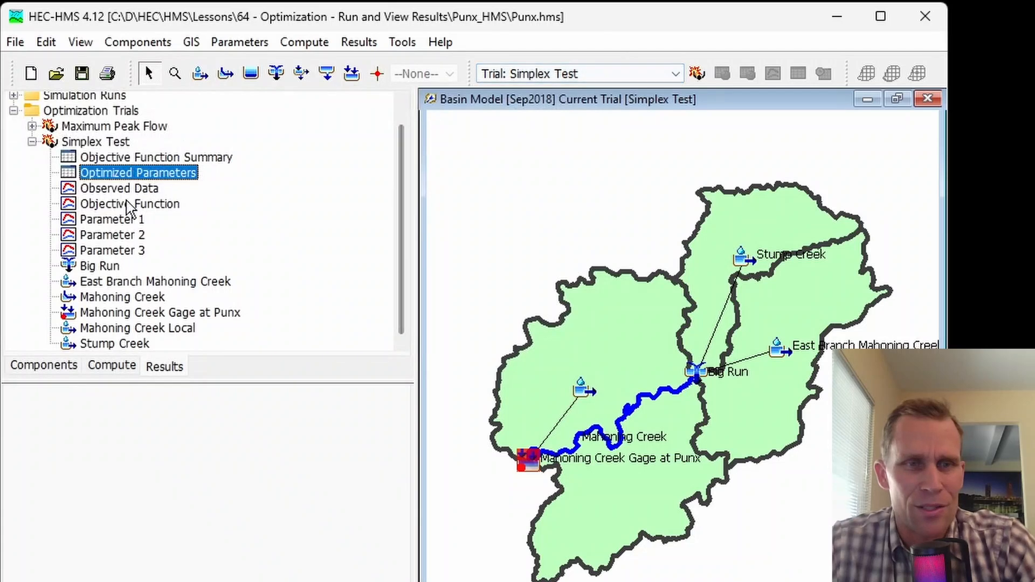
pyautogui.click(112, 219)
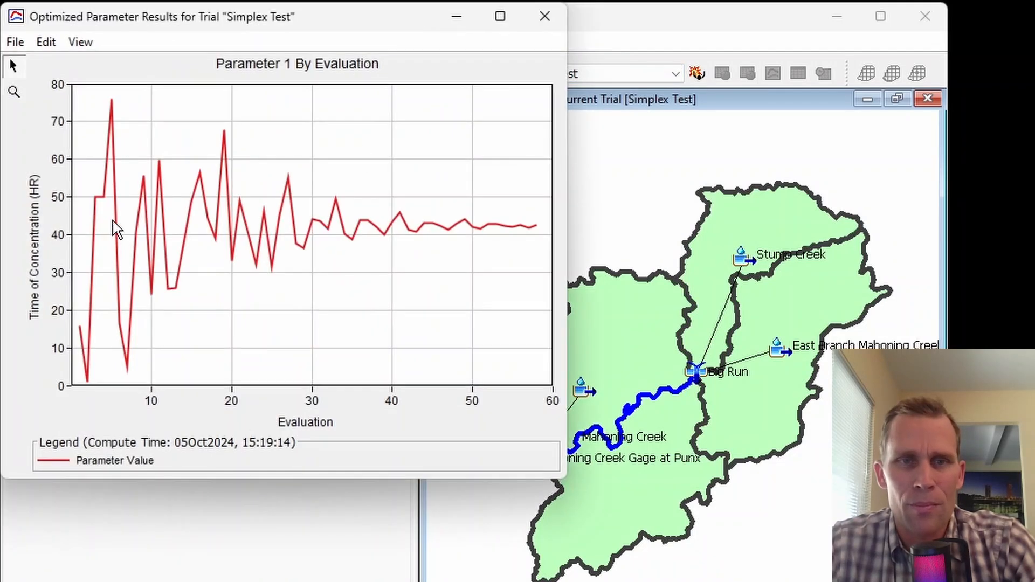
pyautogui.click(543, 15)
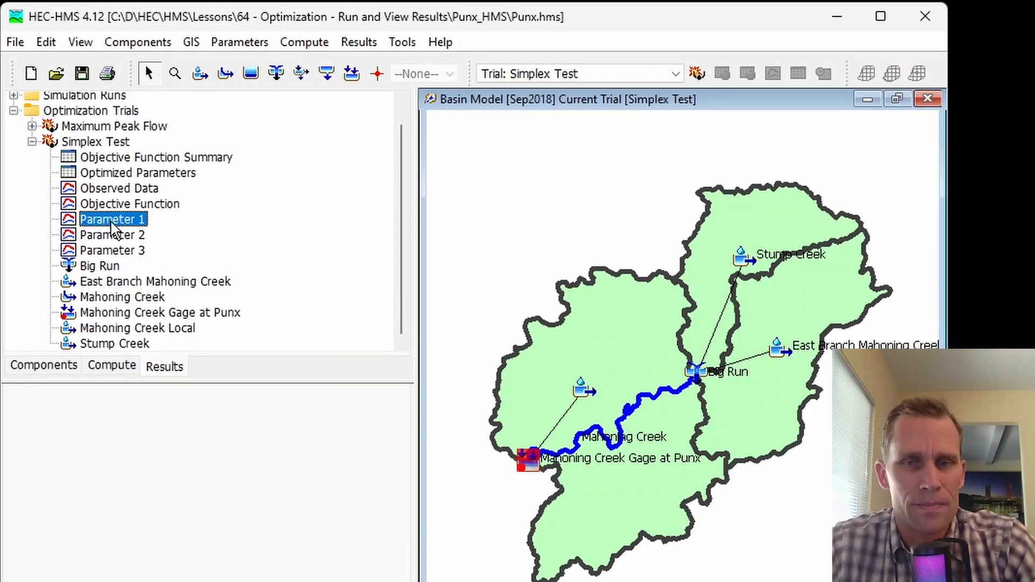
# - Inspect the Mahoning Creek reach, the Mahoning Creek Gage at Punx sink and the Big Run junction in the basin map
pyautogui.scroll(1, 666, 479)
pyautogui.scroll(-1, 778, 550)
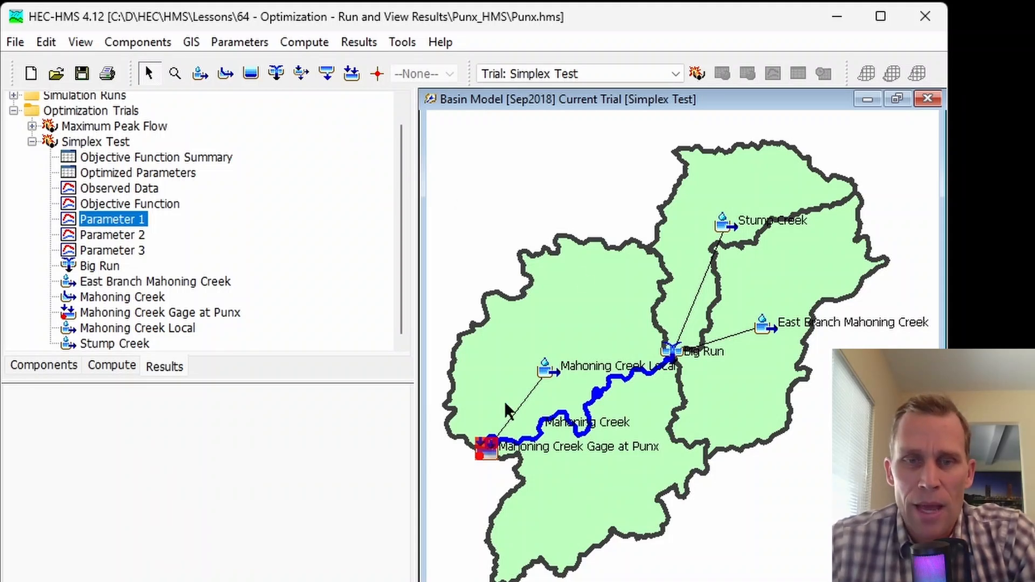
pyautogui.click(582, 297)
pyautogui.click(603, 399)
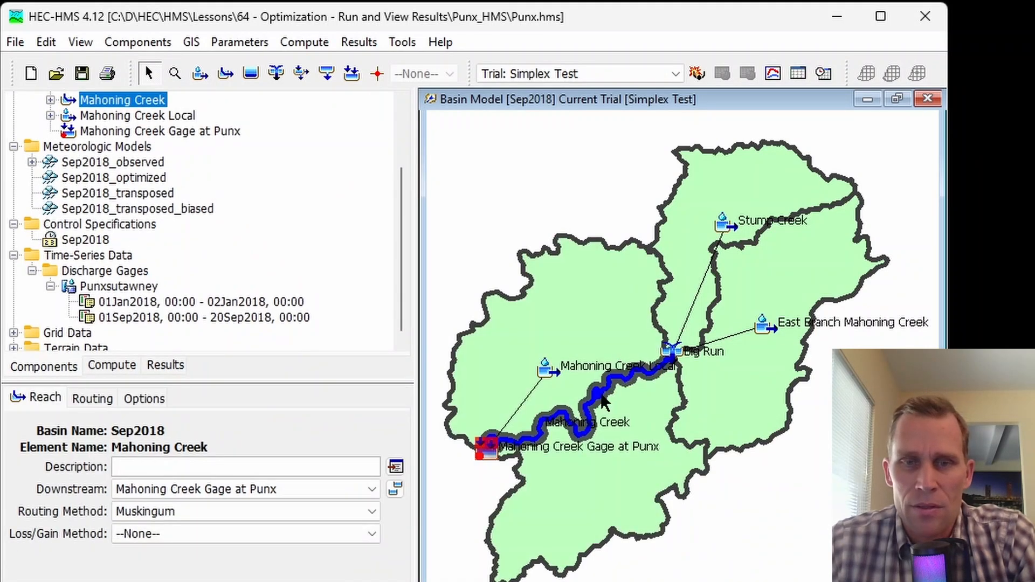
pyautogui.click(486, 446)
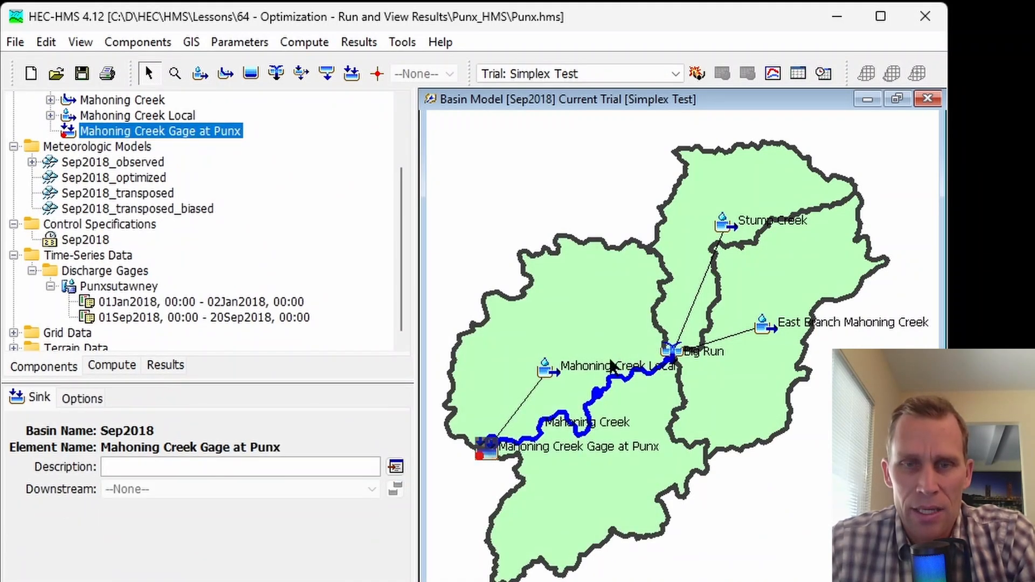
pyautogui.click(672, 355)
pyautogui.click(512, 208)
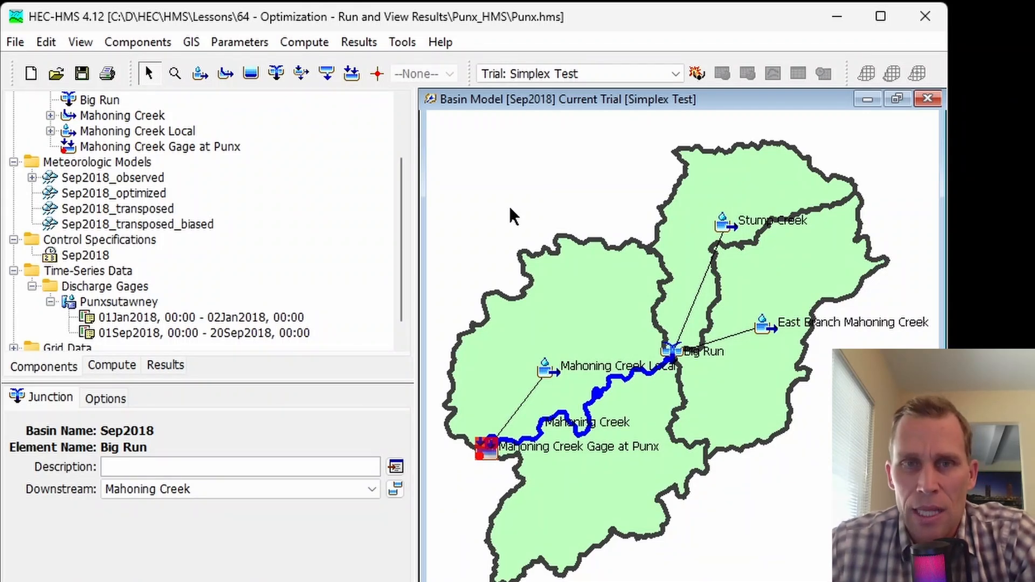
# - Select the Stump Creek subbasin in the basin map and keep Simplex Test as the current trial
pyautogui.click(731, 229)
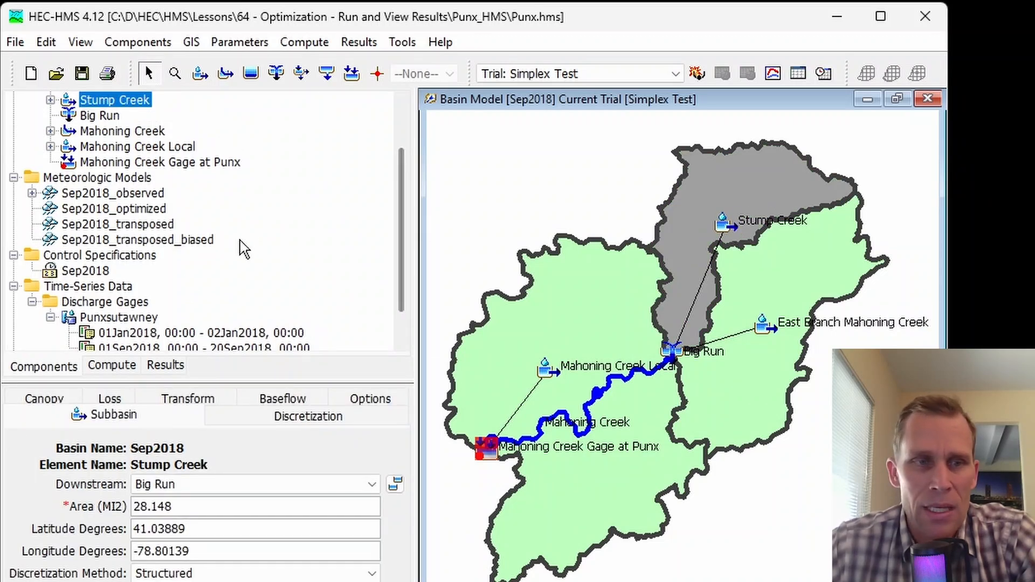
pyautogui.click(39, 373)
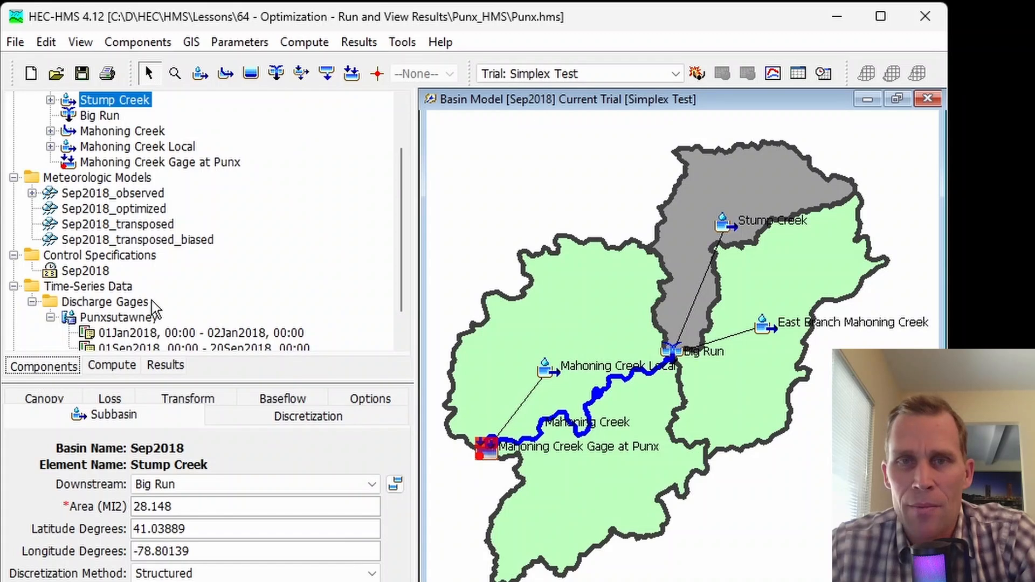
pyautogui.scroll(2, 173, 264)
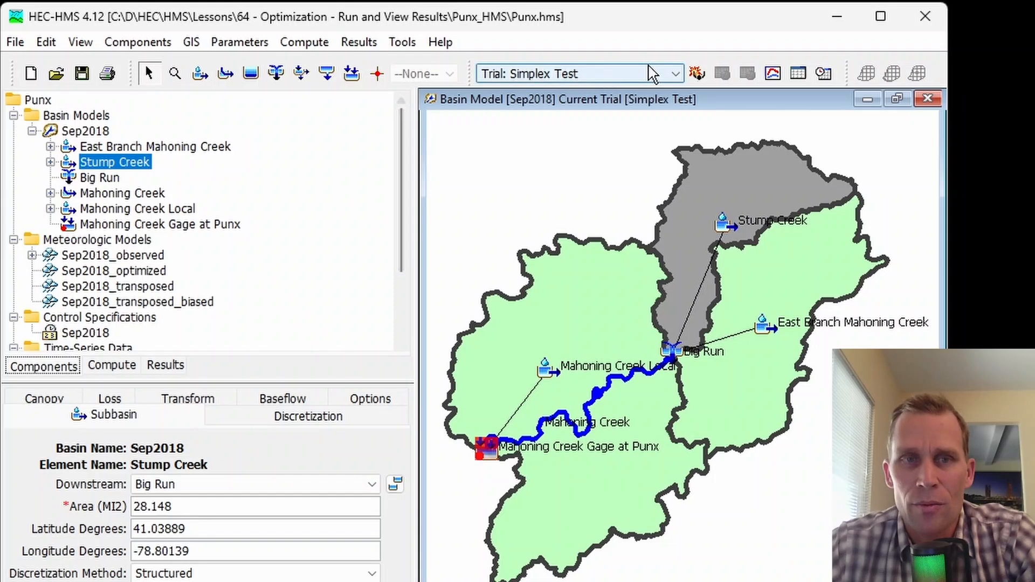
pyautogui.click(617, 73)
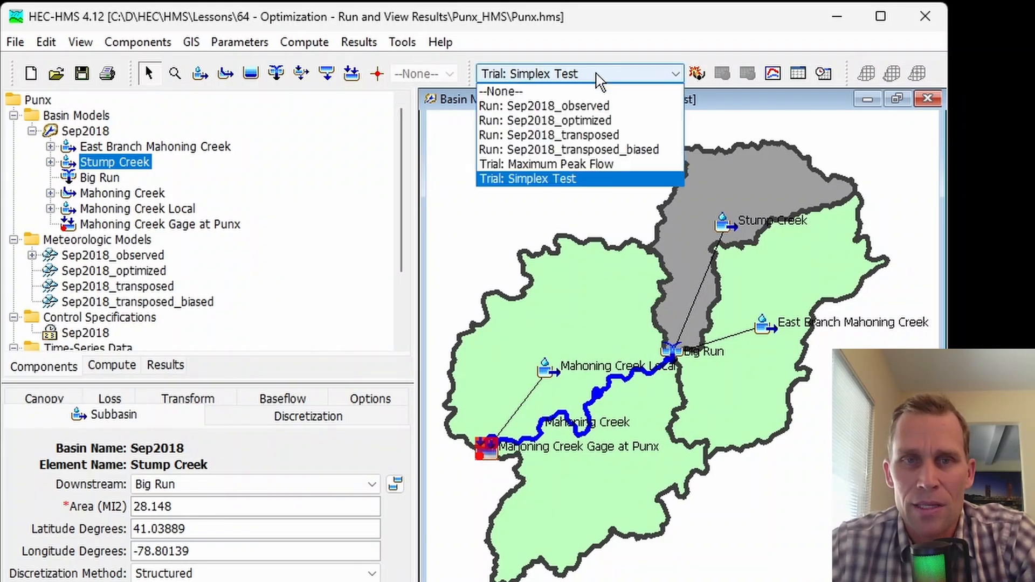
pyautogui.click(574, 180)
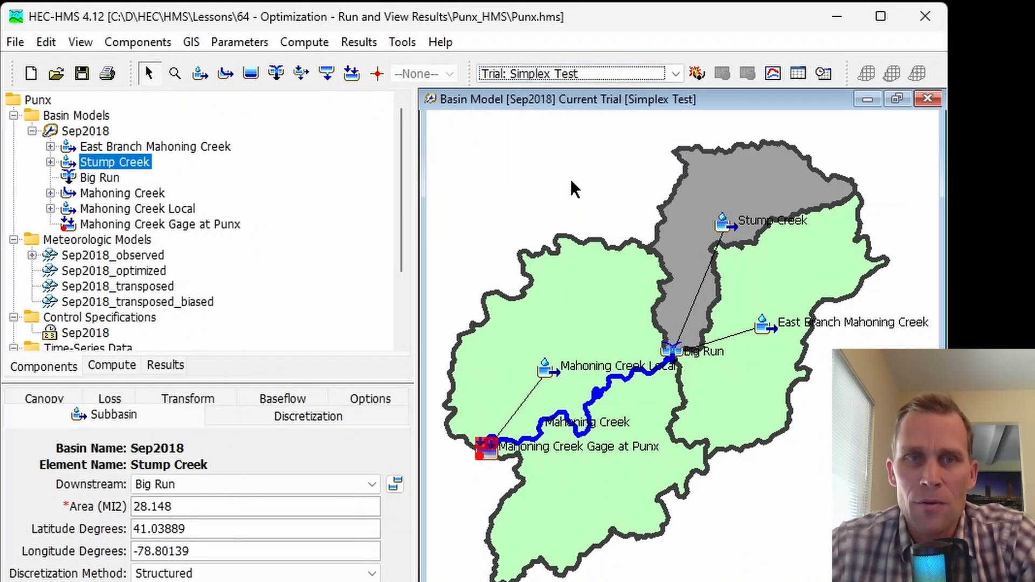
# - View the Stump Creek element graph, highlight its precipitation, precipitation loss, outflow and baseflow series in turn, and close the graph
pyautogui.click(359, 43)
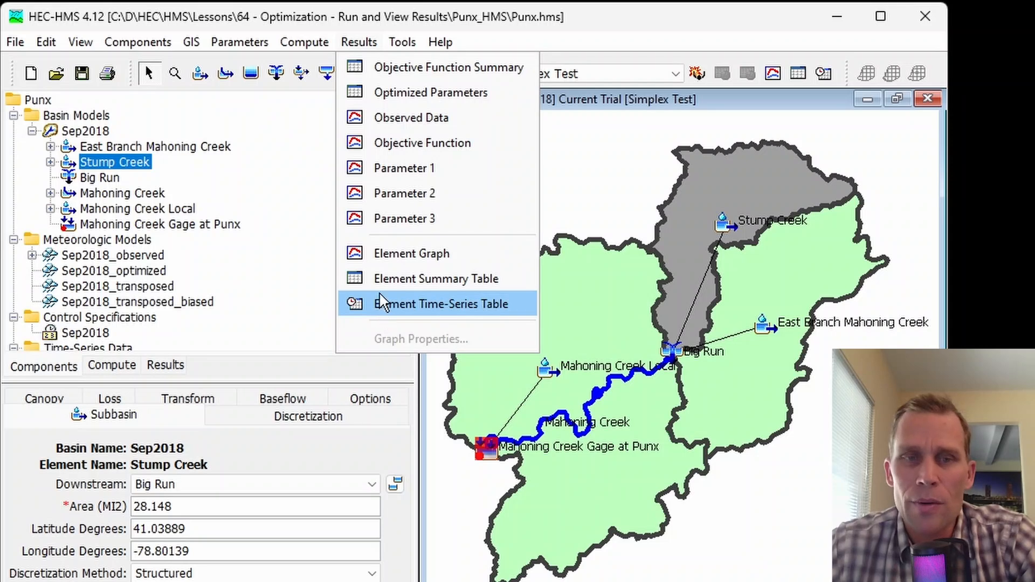
pyautogui.click(396, 264)
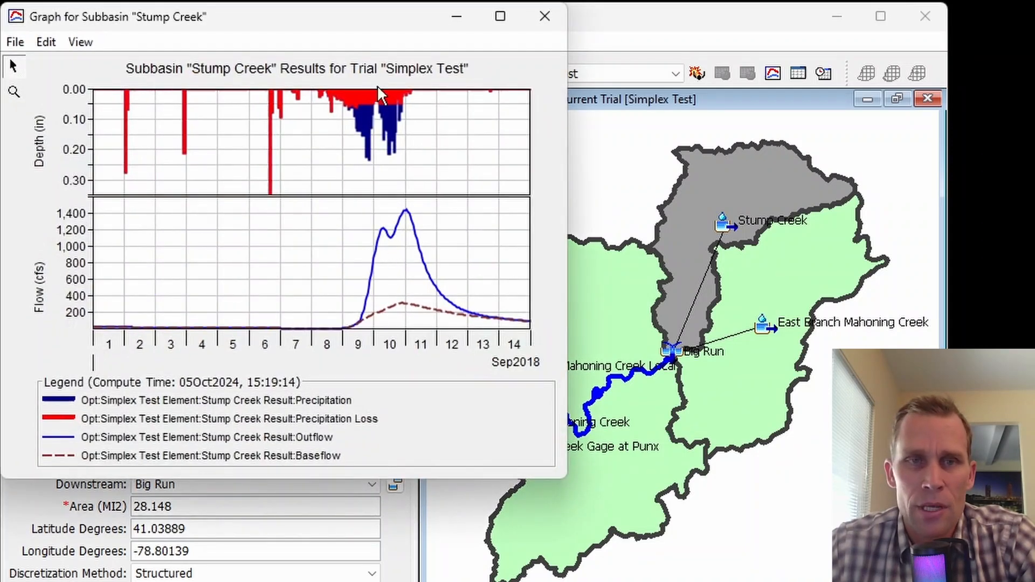
pyautogui.moveTo(377, 21); pyautogui.dragTo(395, 52)
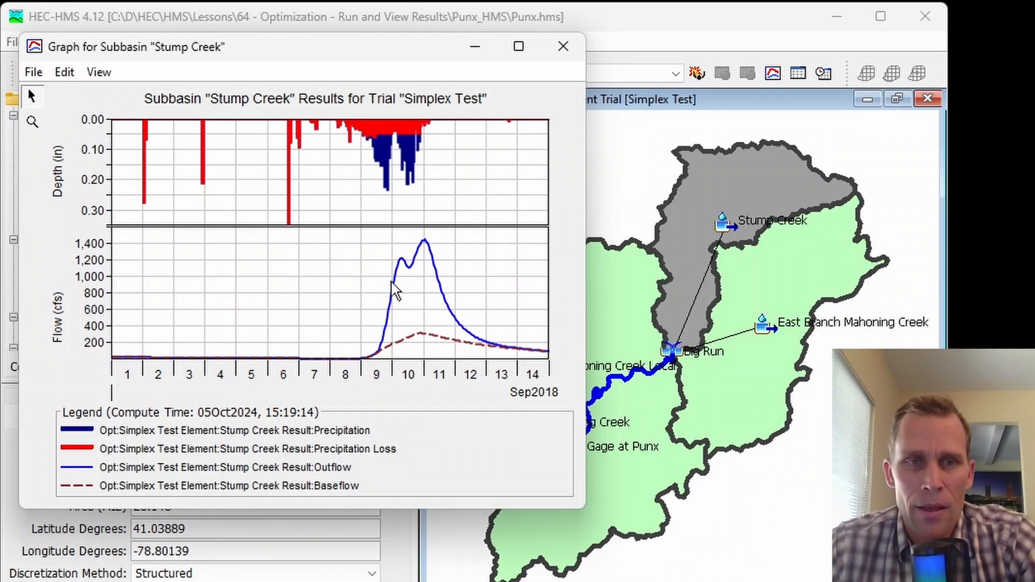
pyautogui.click(306, 432)
pyautogui.click(303, 455)
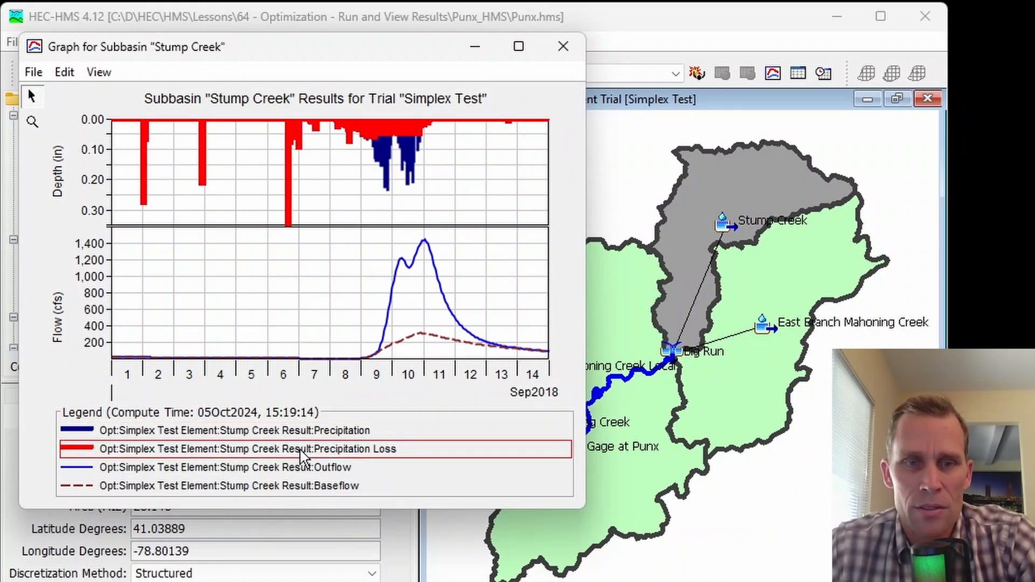
pyautogui.click(251, 474)
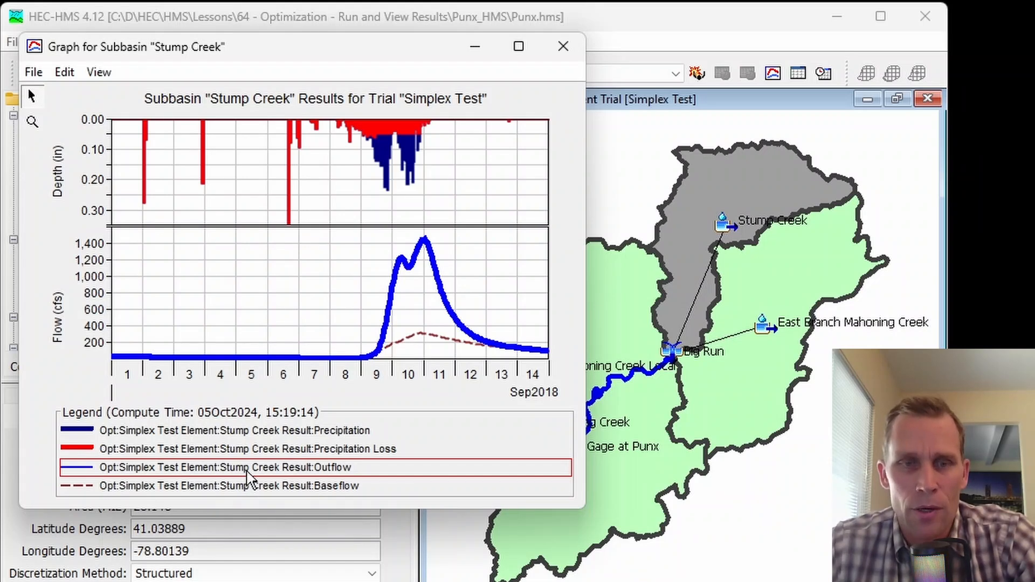
pyautogui.click(260, 492)
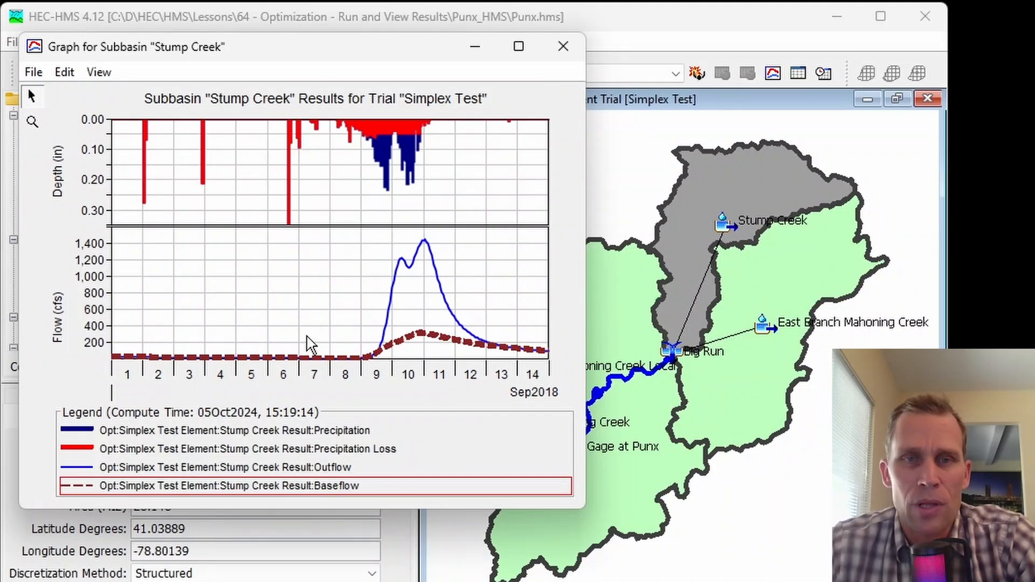
pyautogui.click(563, 46)
# - Open the Stump Creek element time-series table and place it beside a reopened element graph for comparison
pyautogui.click(388, 47)
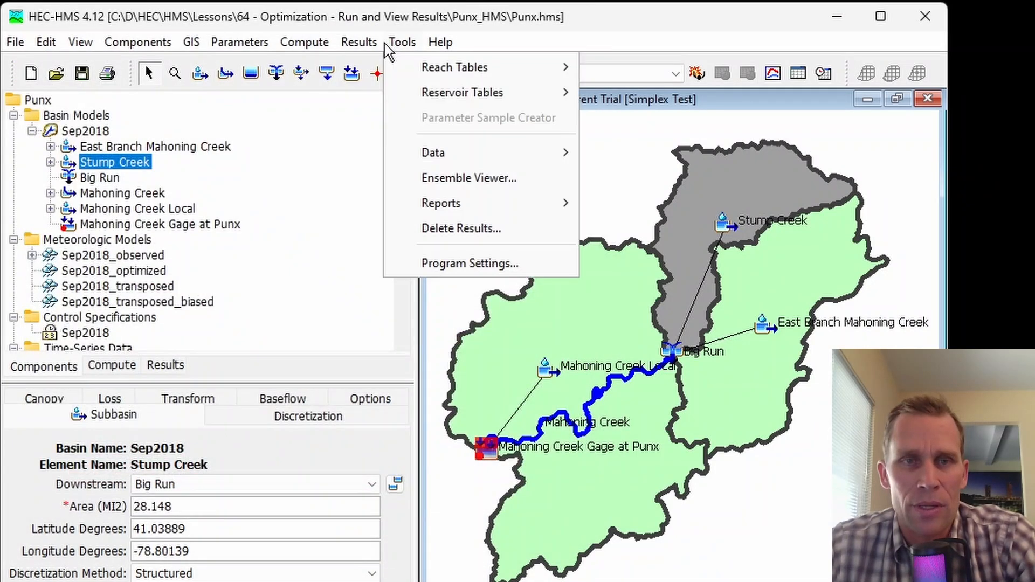
pyautogui.moveTo(359, 43)
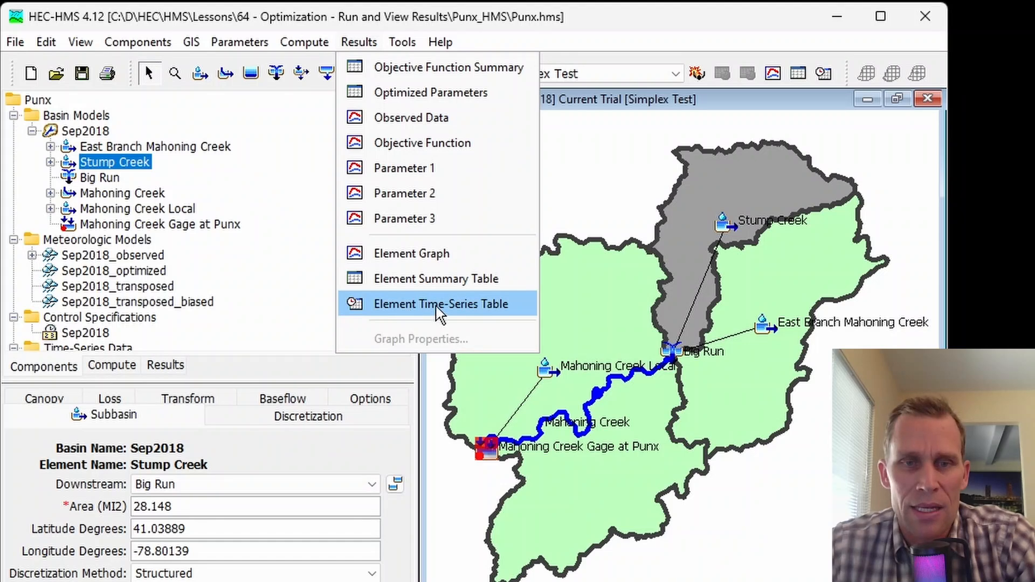
pyautogui.click(459, 310)
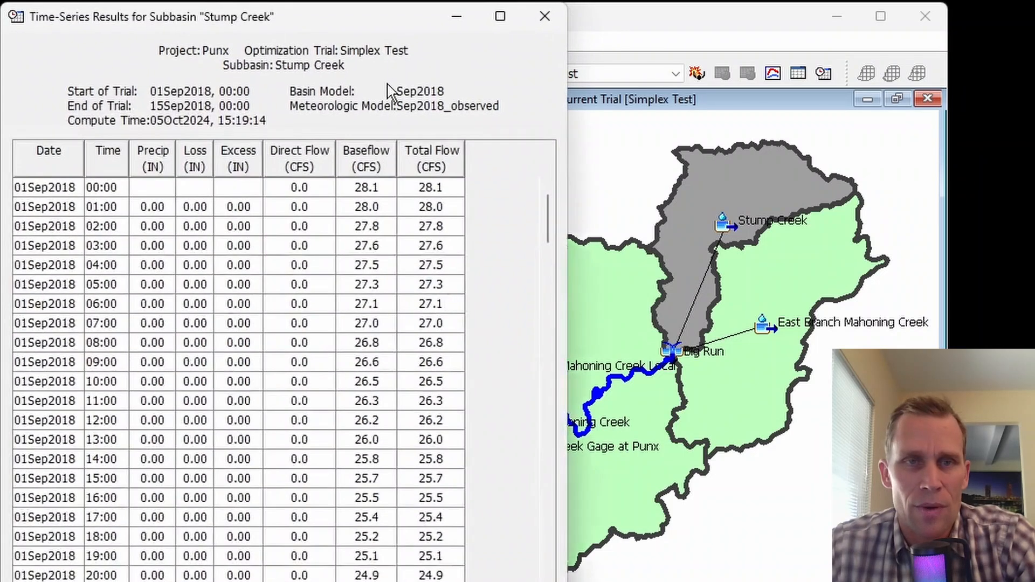
pyautogui.moveTo(377, 27); pyautogui.dragTo(879, 37)
pyautogui.click(361, 42)
pyautogui.click(408, 254)
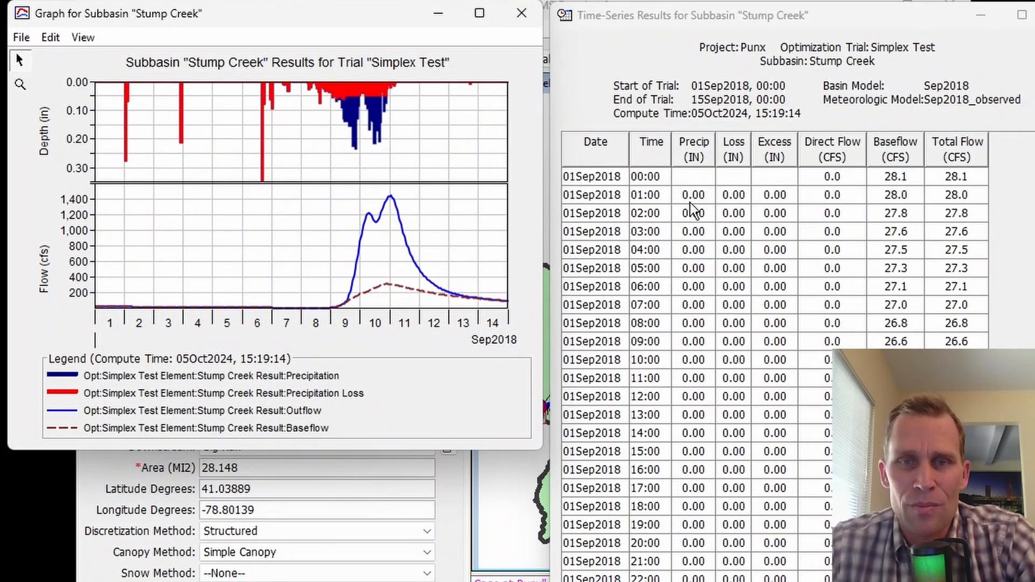
# - Compare the time-series table's precipitation and loss columns with the graph's matching series, including the 02Sep2018 02:00 and 03:00 rows
pyautogui.moveTo(690, 200); pyautogui.dragTo(693, 543)
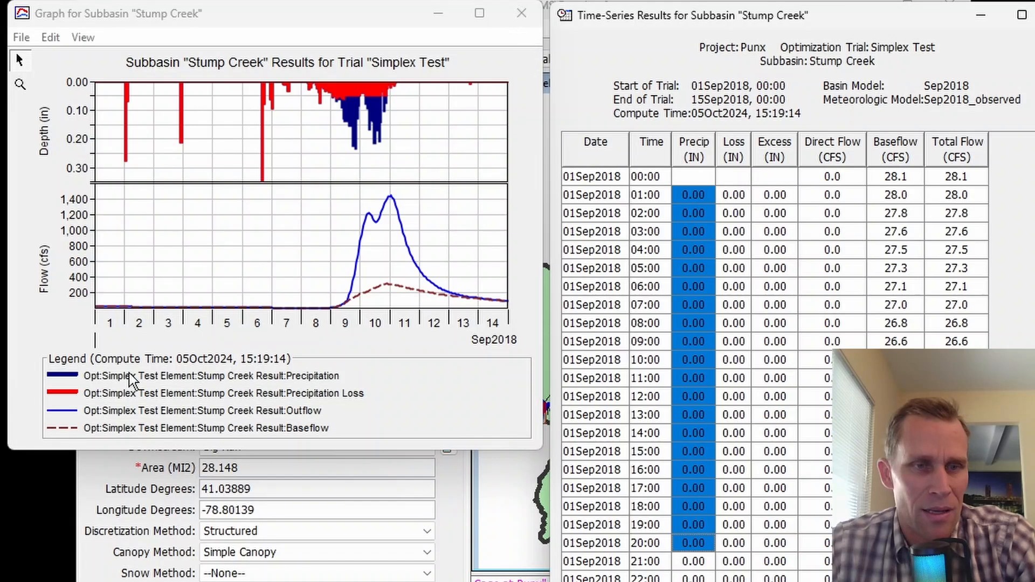
pyautogui.click(210, 375)
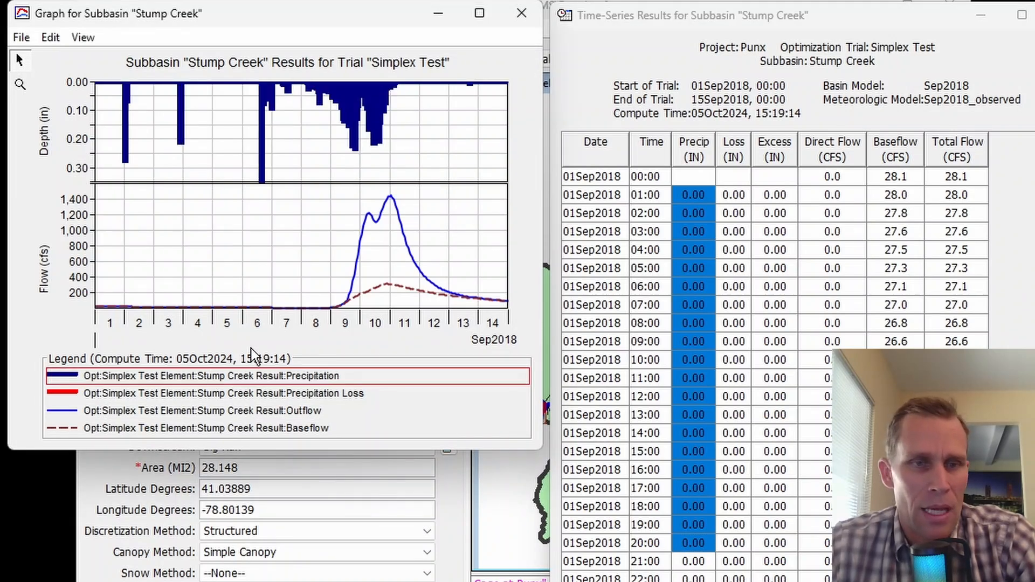
pyautogui.click(254, 394)
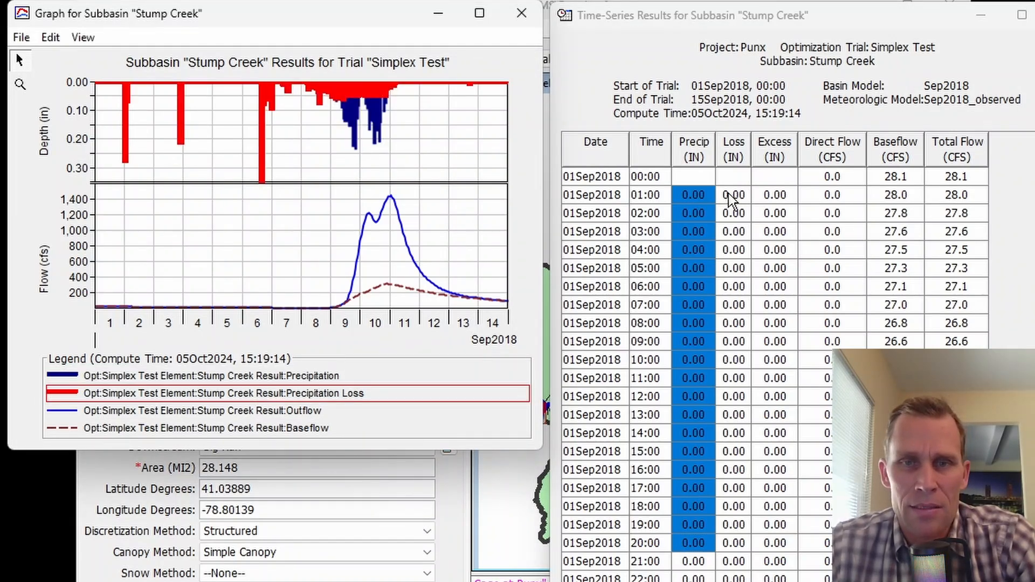
pyautogui.moveTo(729, 193); pyautogui.dragTo(744, 455)
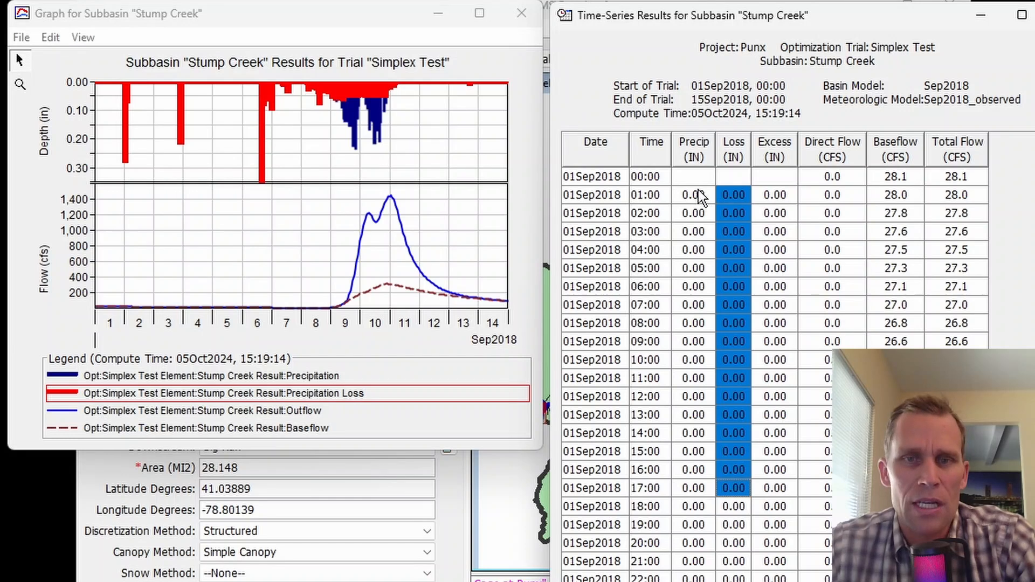
pyautogui.moveTo(698, 193); pyautogui.dragTo(723, 486)
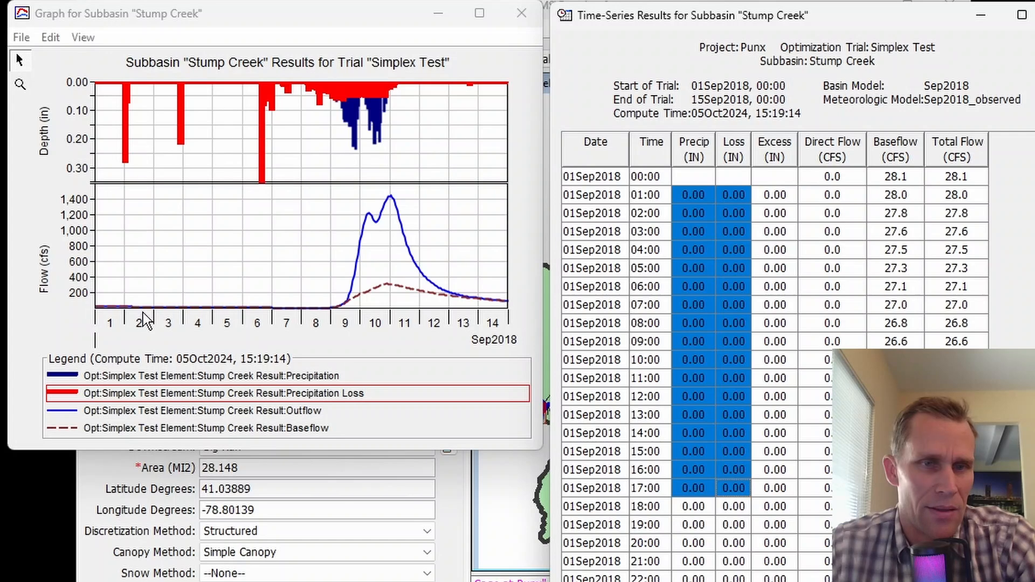
pyautogui.scroll(-7, 695, 327)
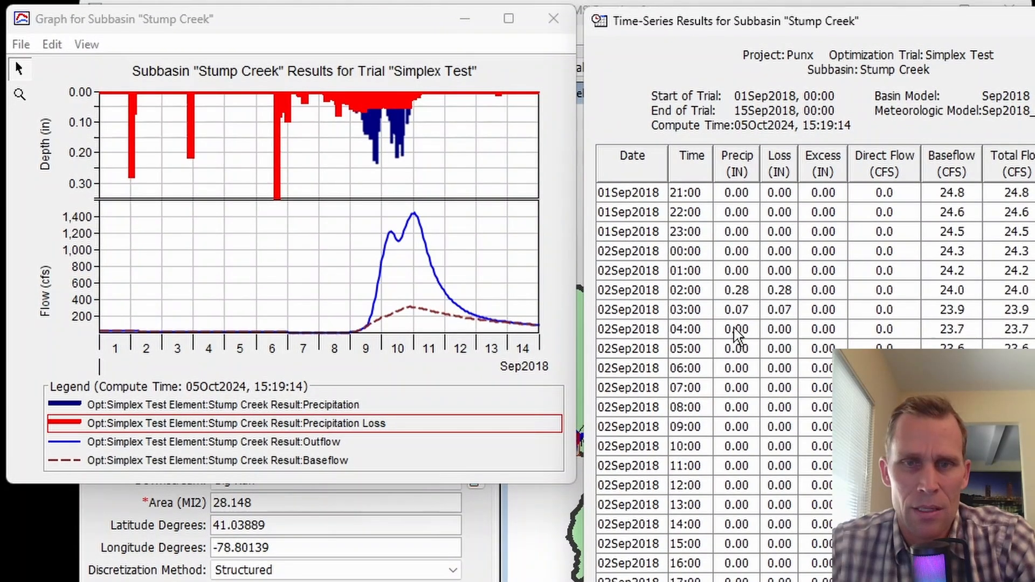
pyautogui.moveTo(737, 290); pyautogui.dragTo(773, 315)
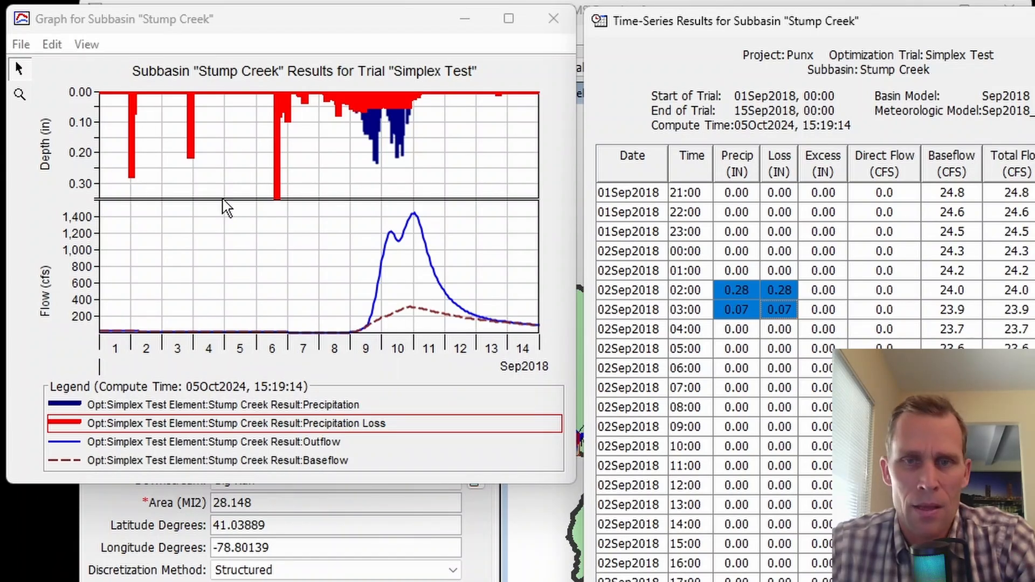
# - Examine the baseflow, total flow, direct flow and excess columns from the start of the Stump Creek time-series table, and close both result windows
pyautogui.scroll(7, 815, 240)
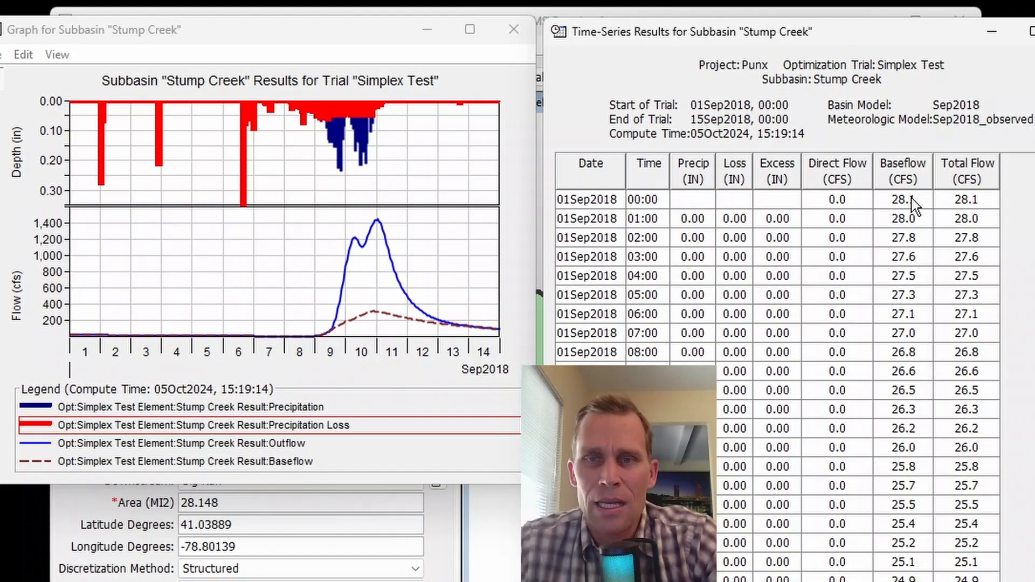
pyautogui.moveTo(912, 205); pyautogui.dragTo(965, 579)
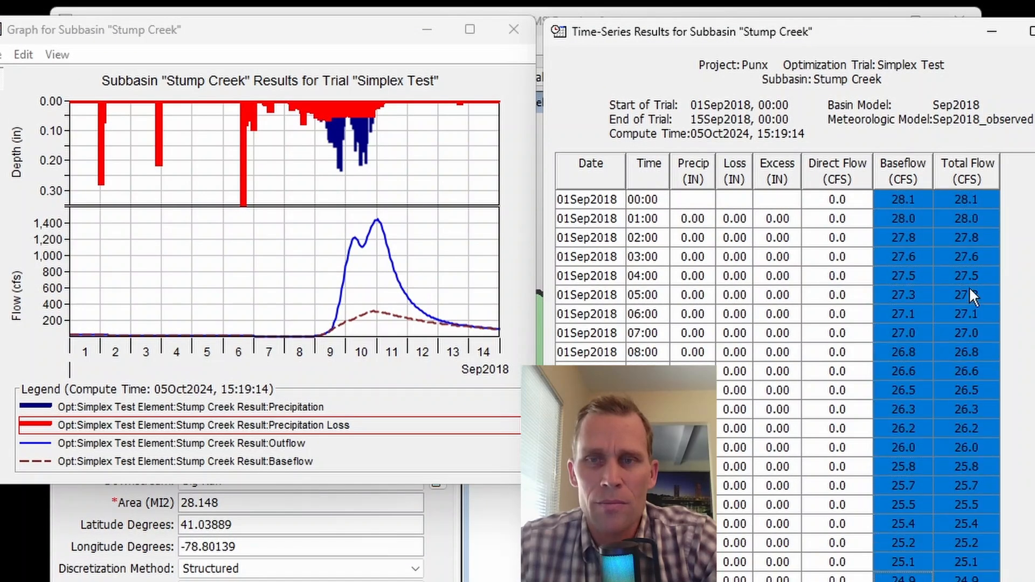
pyautogui.click(968, 291)
pyautogui.moveTo(964, 202); pyautogui.dragTo(965, 580)
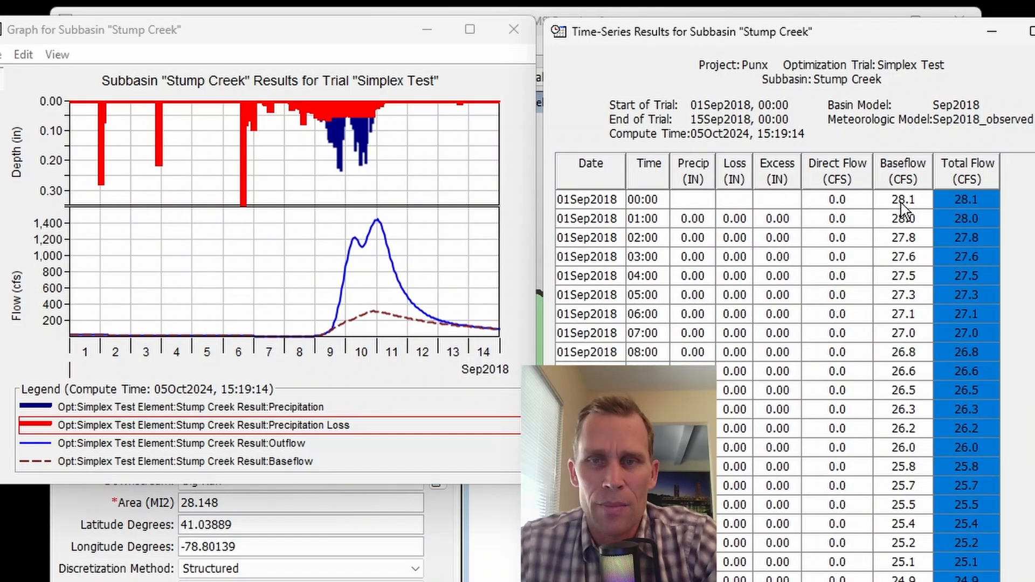
pyautogui.moveTo(901, 199); pyautogui.dragTo(928, 552)
pyautogui.moveTo(837, 200); pyautogui.dragTo(848, 579)
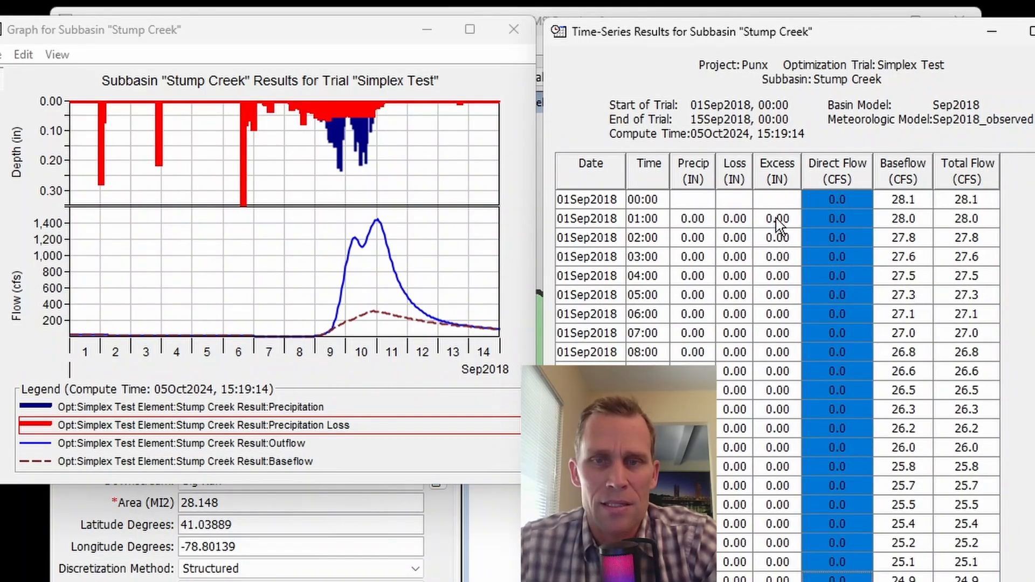
pyautogui.moveTo(779, 220); pyautogui.dragTo(822, 566)
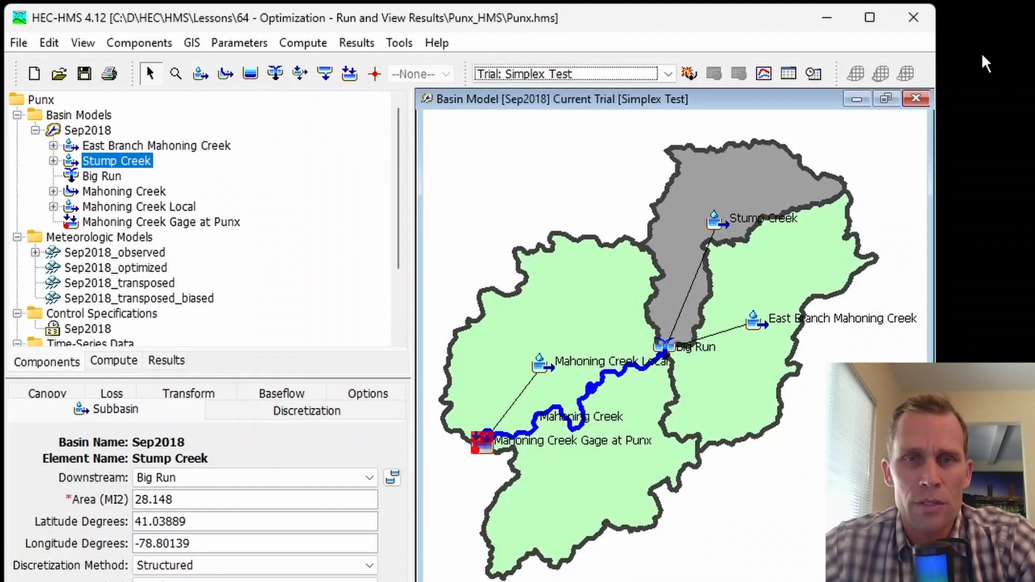
# - View the Stump Creek element summary table in an enlarged window, switch its volume units to ACRE-FT, and close it
pyautogui.click(357, 43)
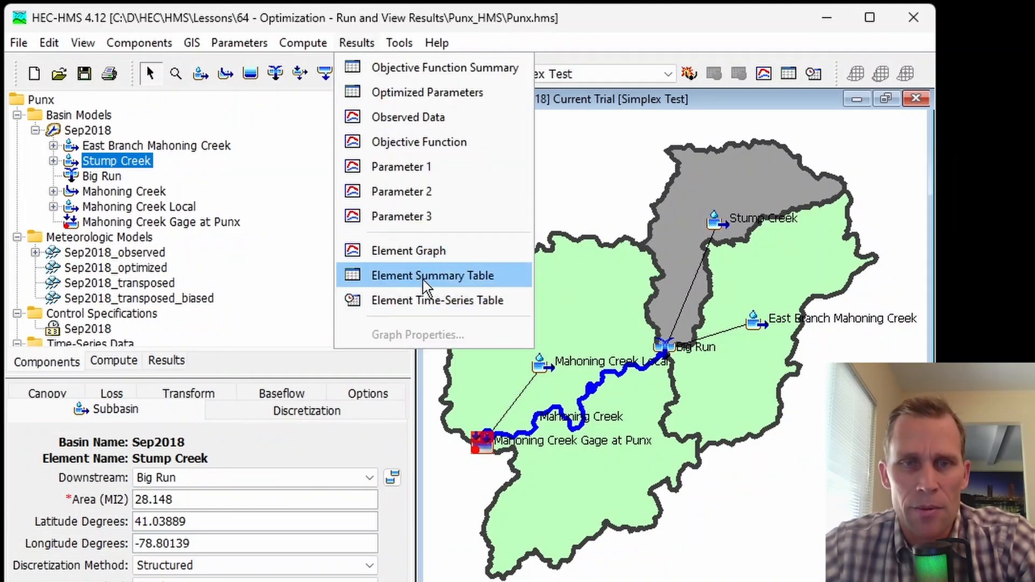
pyautogui.click(436, 277)
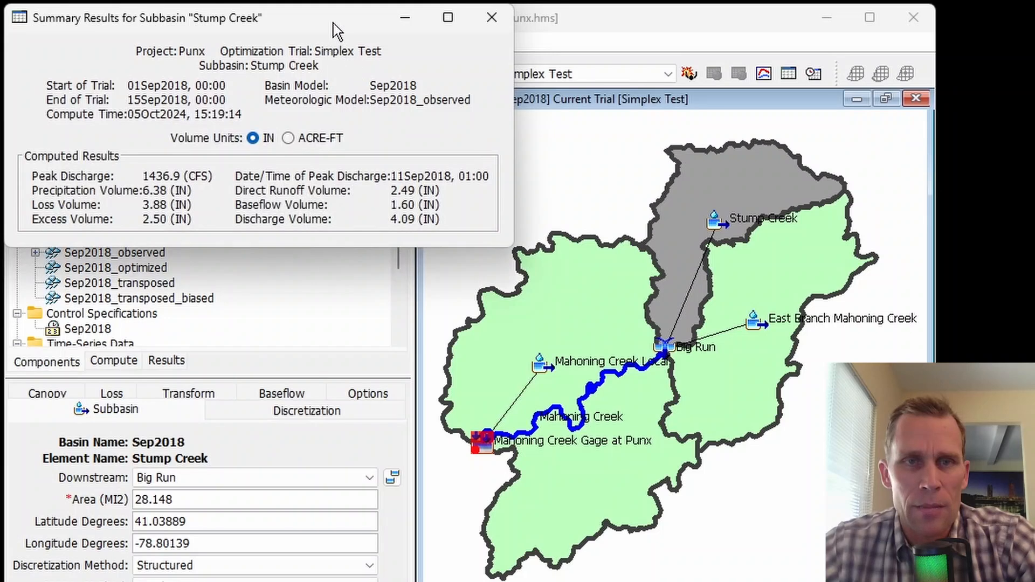
pyautogui.moveTo(337, 31); pyautogui.dragTo(443, 149)
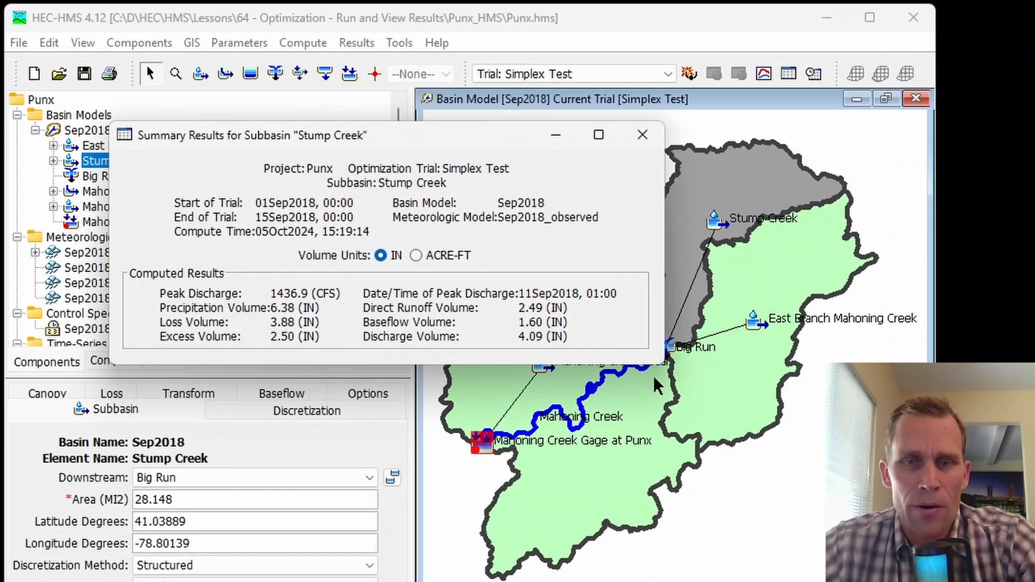
pyautogui.moveTo(663, 364); pyautogui.dragTo(701, 473)
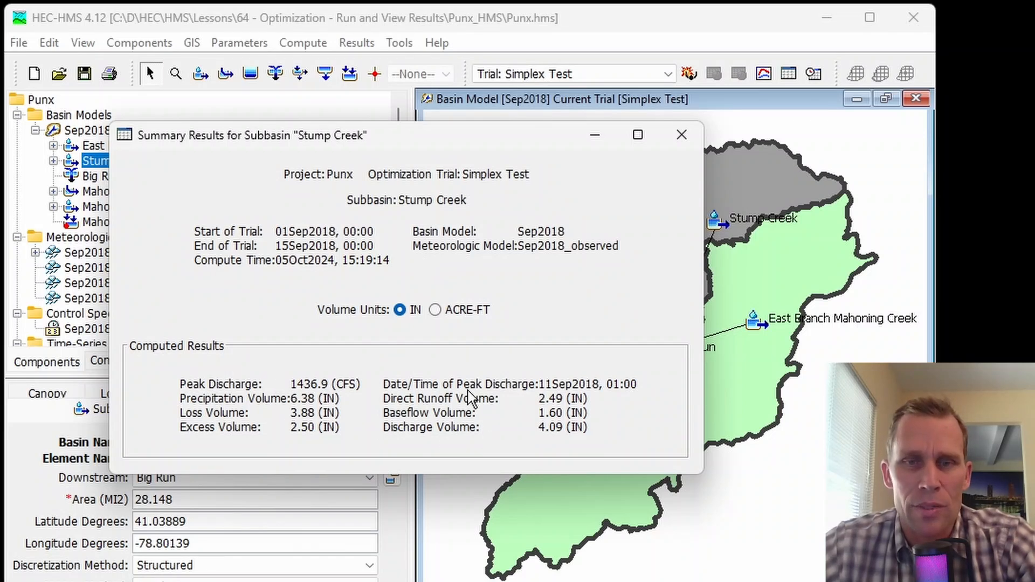
pyautogui.moveTo(540, 147); pyautogui.dragTo(386, 146)
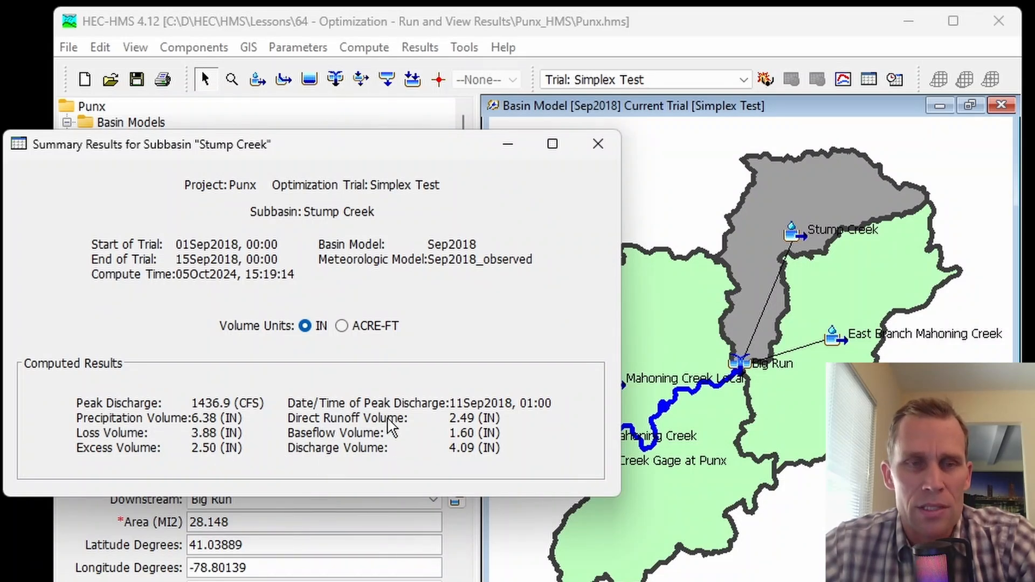
pyautogui.click(342, 326)
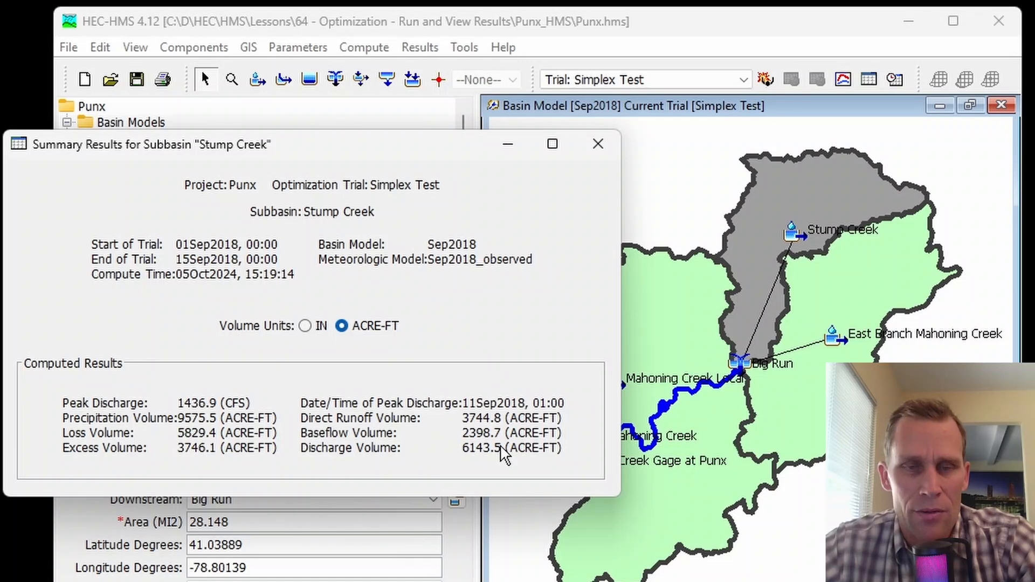
pyautogui.click(598, 143)
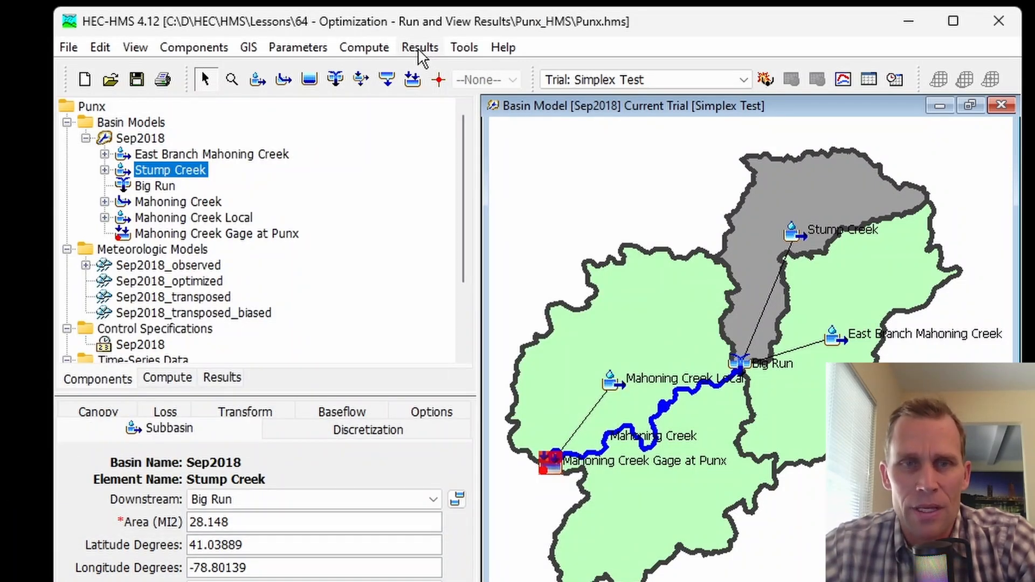
# - Reopen the Stump Creek element graph, review its precipitation and flow plots, and close it
pyautogui.click(419, 49)
pyautogui.click(453, 266)
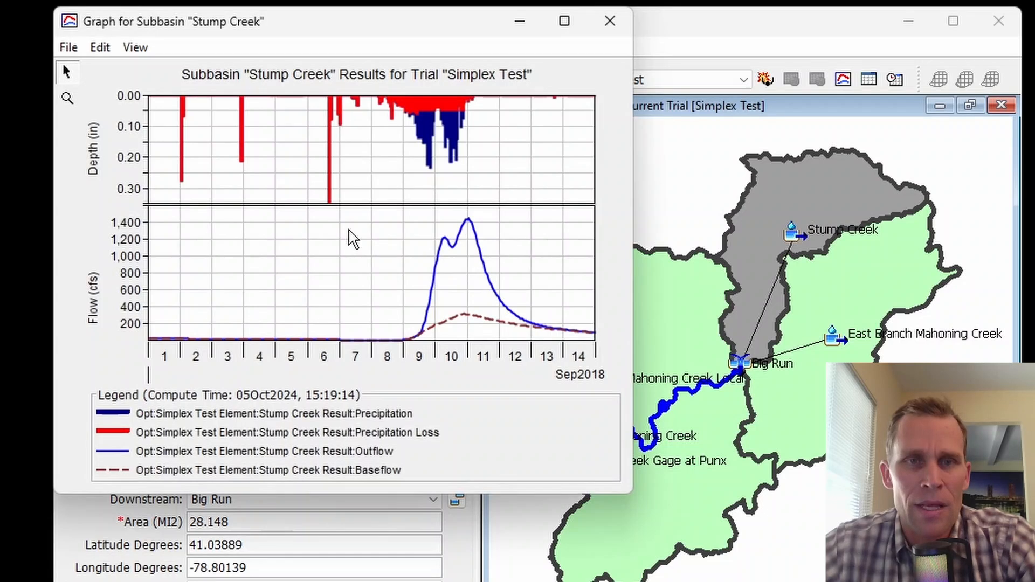
pyautogui.moveTo(420, 32); pyautogui.dragTo(458, 116)
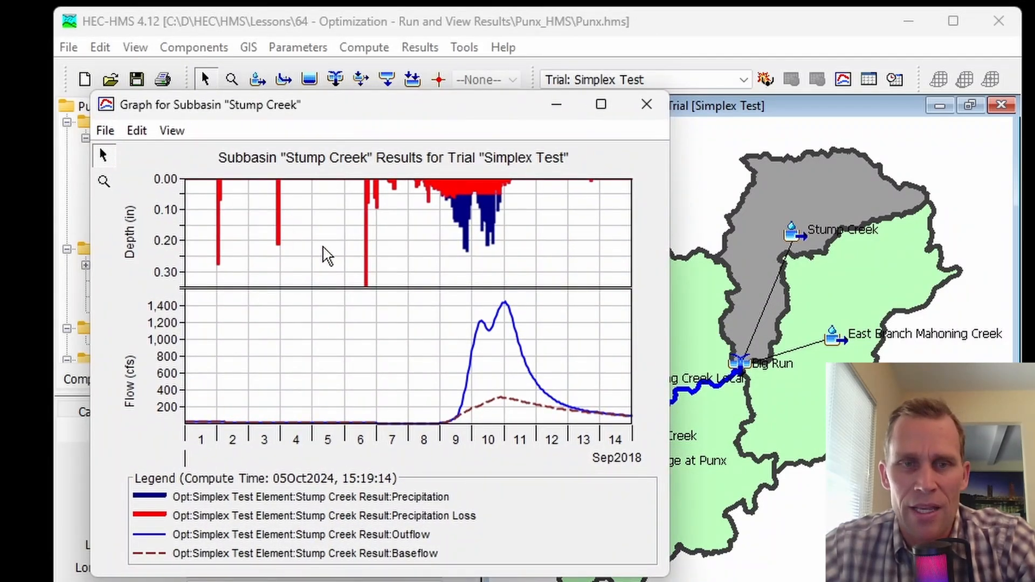
pyautogui.click(646, 104)
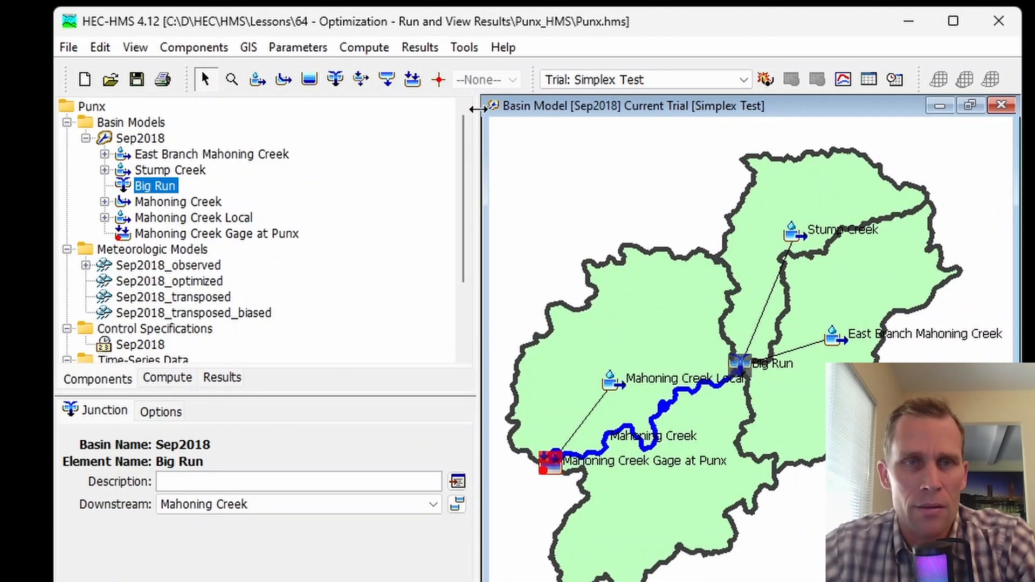
# - View the element graph for the Big Run junction with its outflow series highlighted, and close the graph
pyautogui.click(421, 50)
pyautogui.click(467, 262)
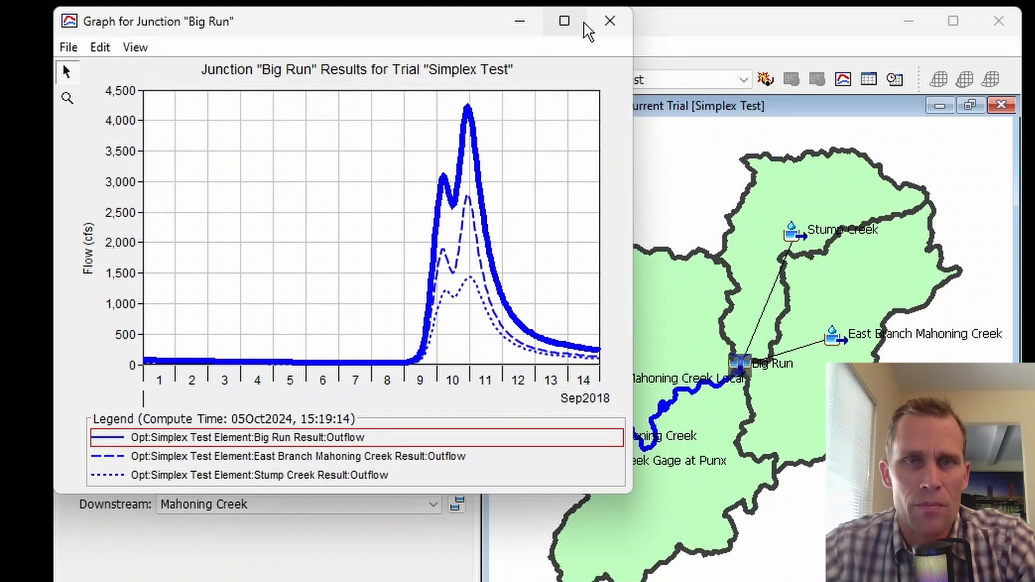
pyautogui.click(609, 21)
# - Open the element graph for the Mahoning Creek reach and zoom in on the two flow peaks around 10–11 September 2018
pyautogui.click(626, 429)
pyautogui.click(419, 48)
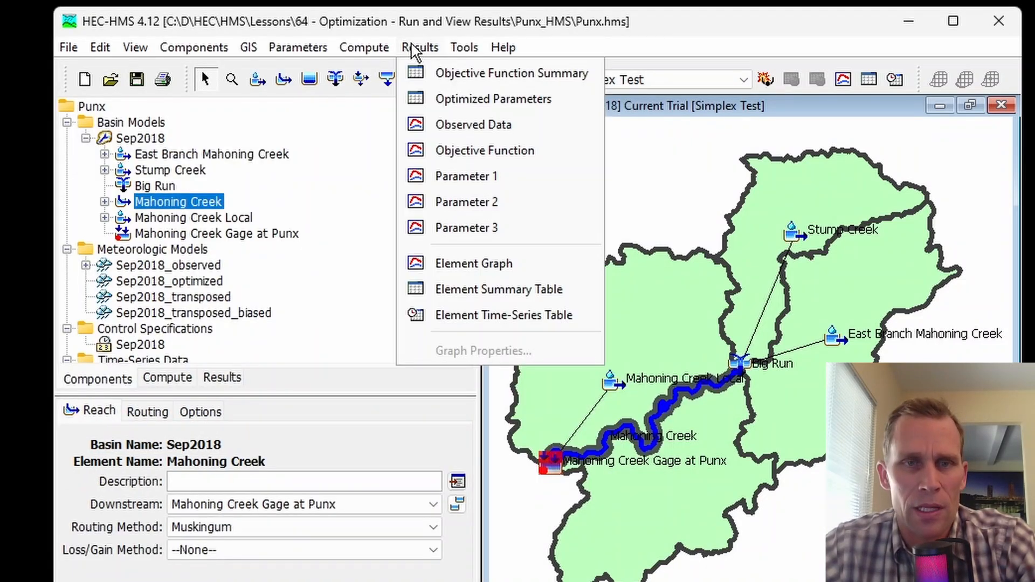
pyautogui.click(472, 263)
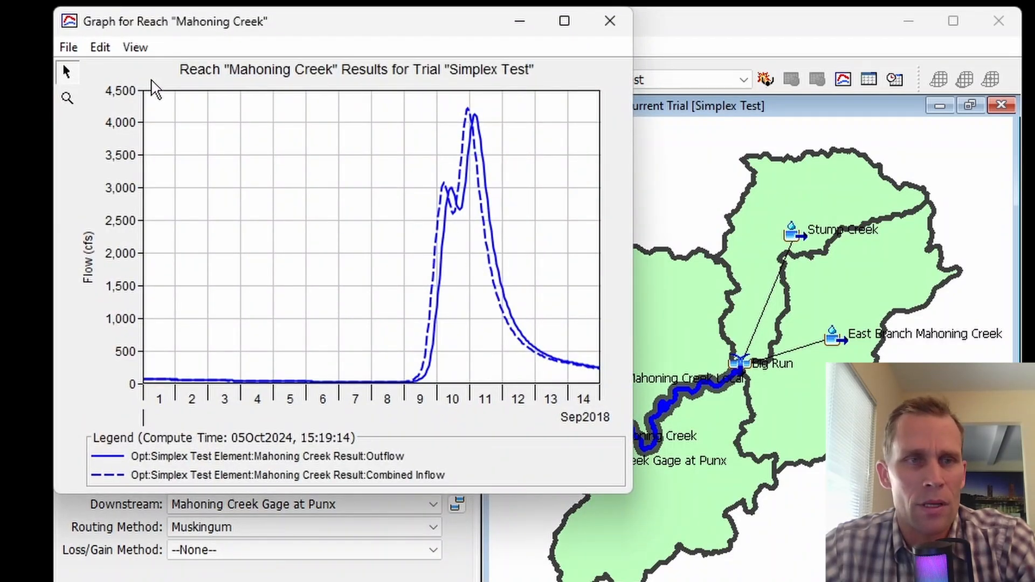
pyautogui.click(67, 97)
pyautogui.moveTo(389, 255); pyautogui.dragTo(547, 86)
pyautogui.moveTo(230, 299); pyautogui.dragTo(487, 112)
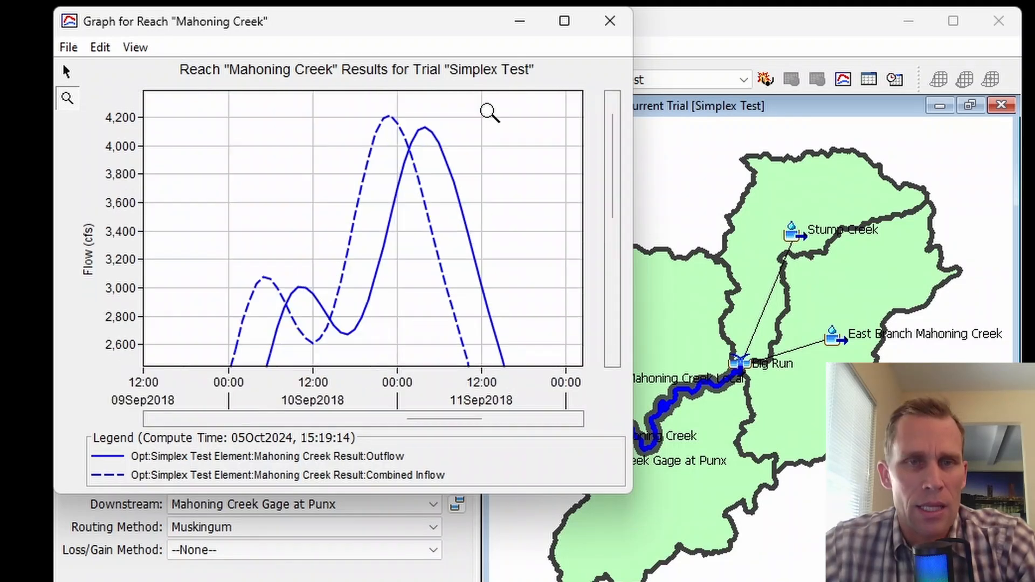
# - Highlight the reach's combined inflow and outflow series in turn, zoom in on their highest peaks, and close the graph
pyautogui.click(227, 477)
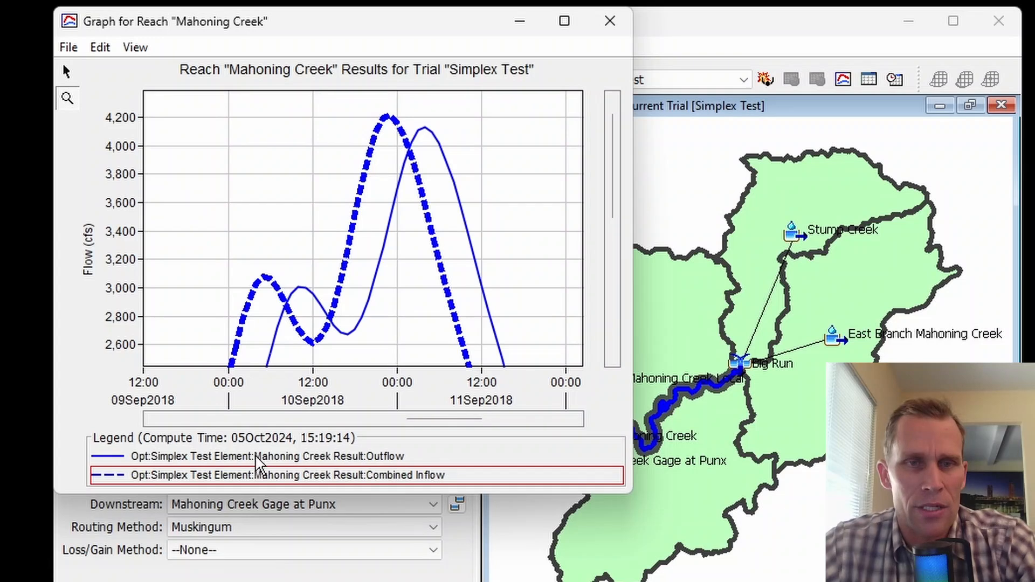
pyautogui.click(273, 458)
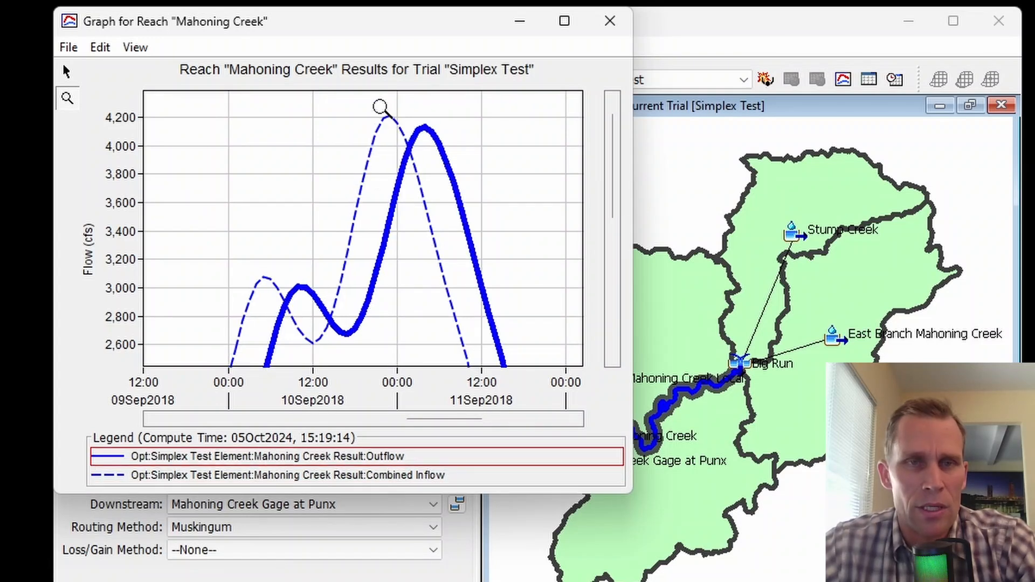
pyautogui.moveTo(348, 99); pyautogui.dragTo(490, 165)
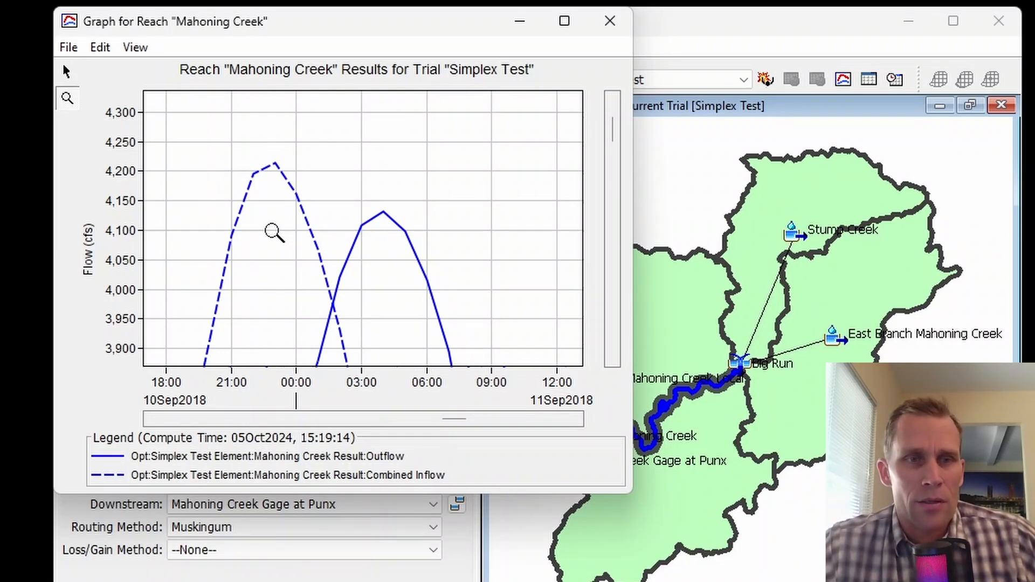
pyautogui.click(610, 21)
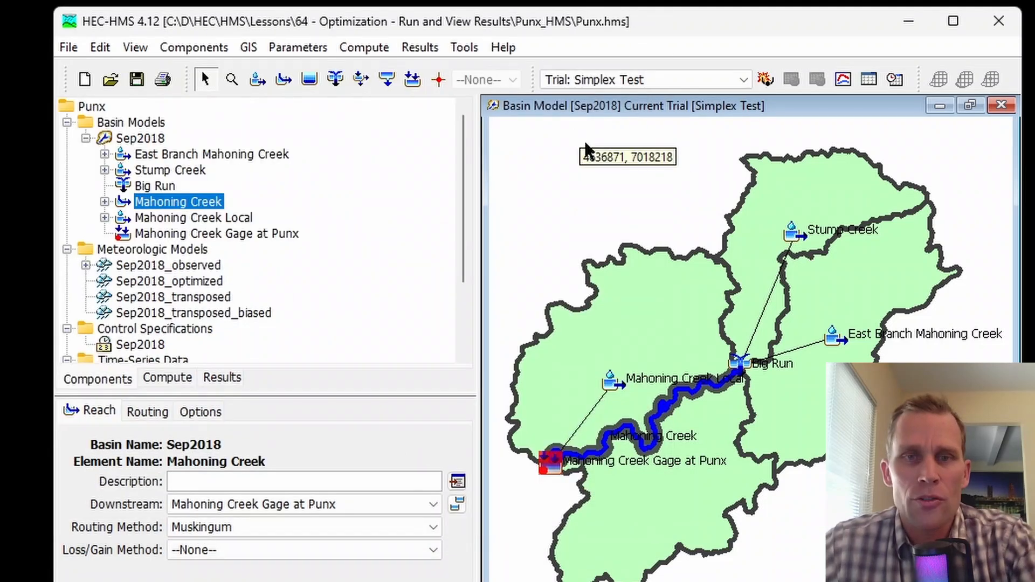
# - Select the Stump Creek, East Branch Mahoning Creek and Mahoning Creek Local subbasins together and open their element graphs
pyautogui.click(746, 214)
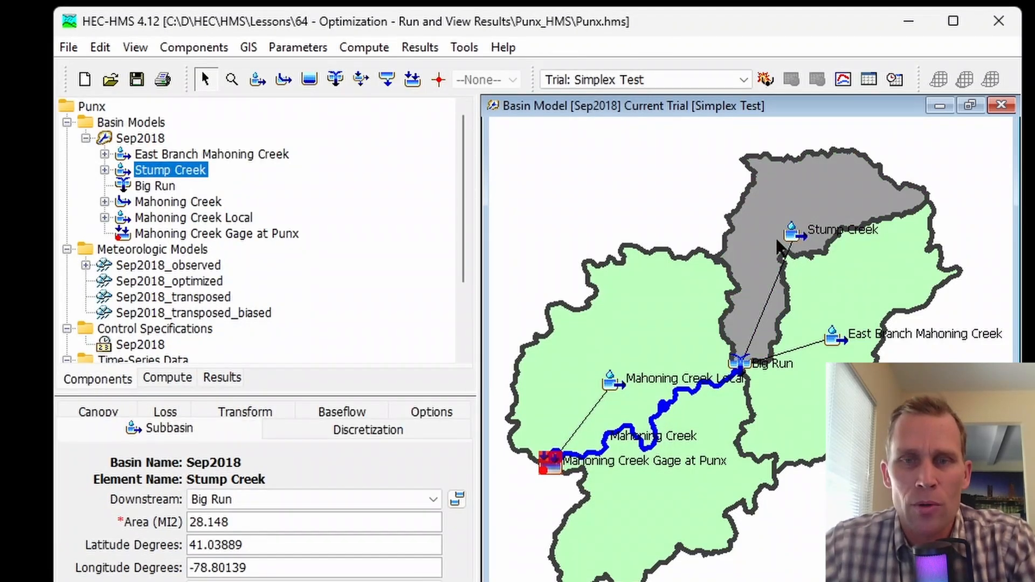
pyautogui.keyDown('shift'); pyautogui.click(848, 282); pyautogui.keyUp('shift')
pyautogui.keyDown('shift'); pyautogui.click(634, 305); pyautogui.keyUp('shift')
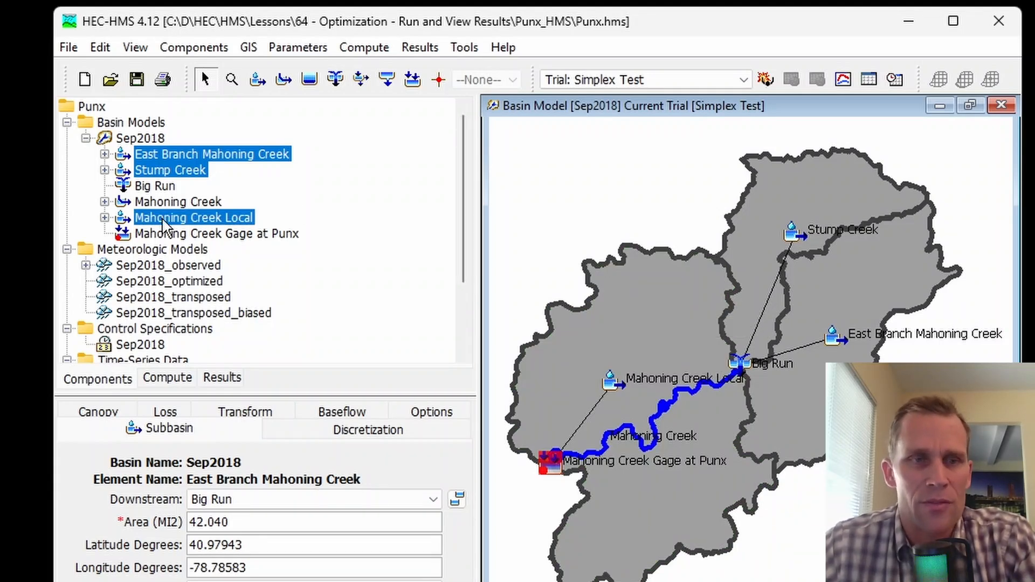
pyautogui.click(385, 50)
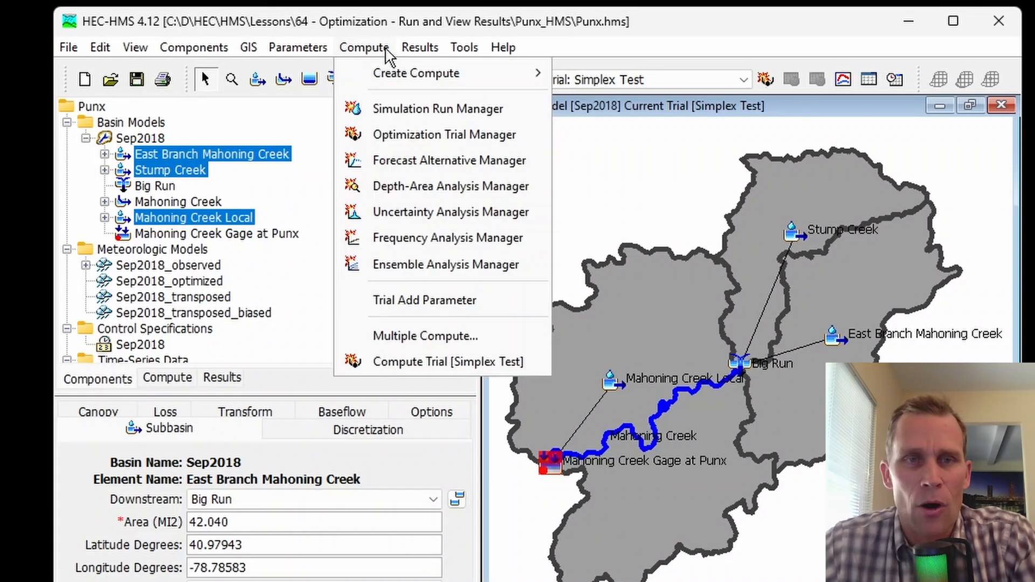
pyautogui.moveTo(420, 47)
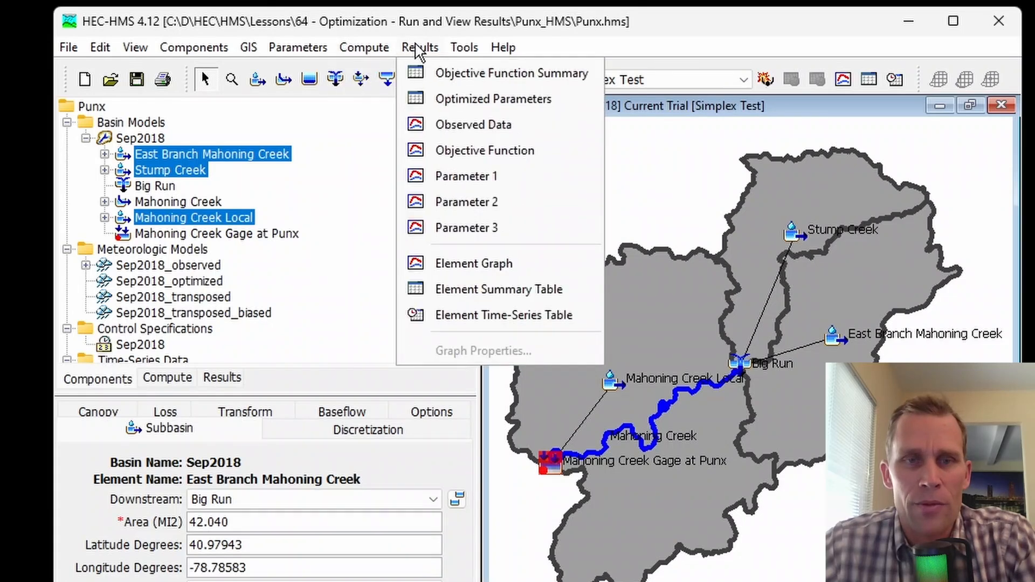
pyautogui.click(464, 263)
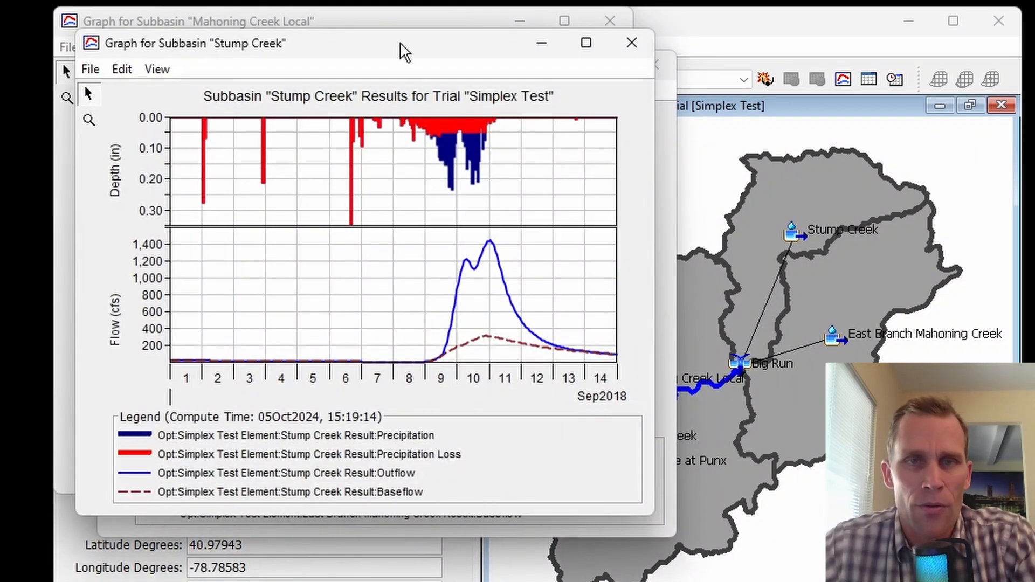
# - Spread out the three subbasin graph windows for comparison and close them all
pyautogui.moveTo(404, 51); pyautogui.dragTo(825, 28)
pyautogui.moveTo(463, 26); pyautogui.dragTo(770, 333)
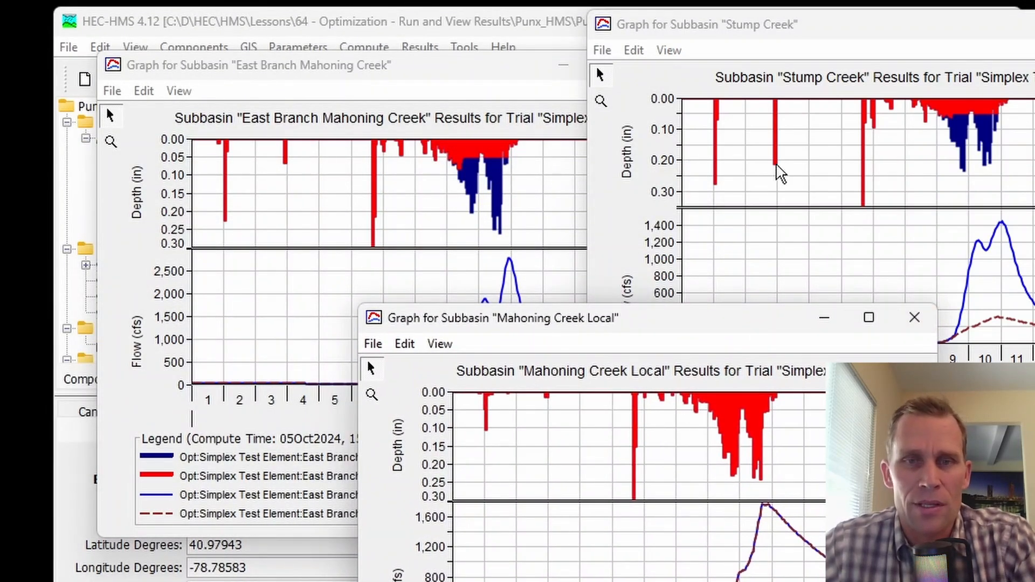
pyautogui.click(914, 317)
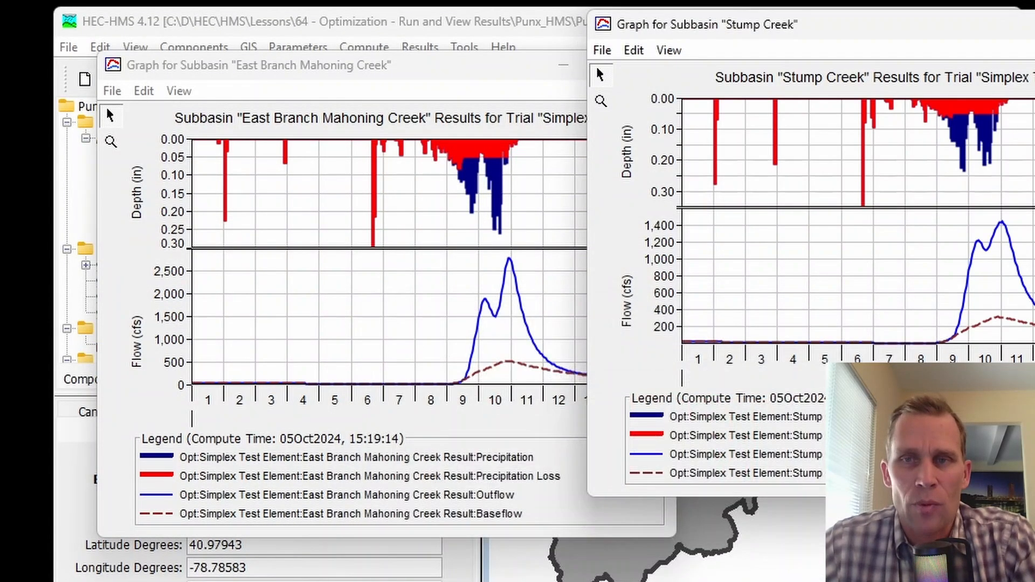
pyautogui.hotkey('alt', 'F4')
pyautogui.click(654, 65)
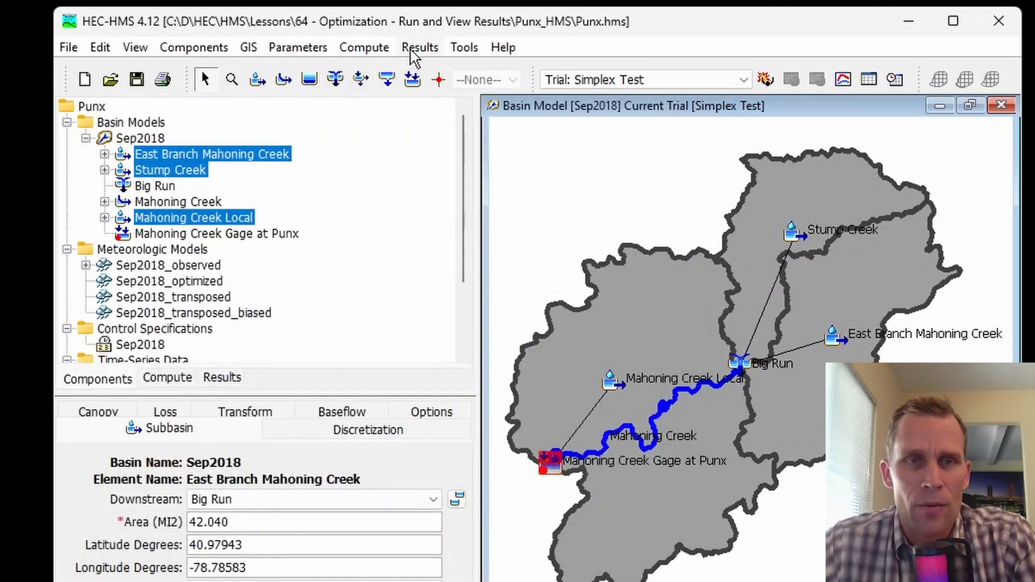
# - Open the time-series tables for the three selected subbasins, view them side by side, close them, and clear the selection
pyautogui.click(379, 50)
pyautogui.moveTo(426, 49)
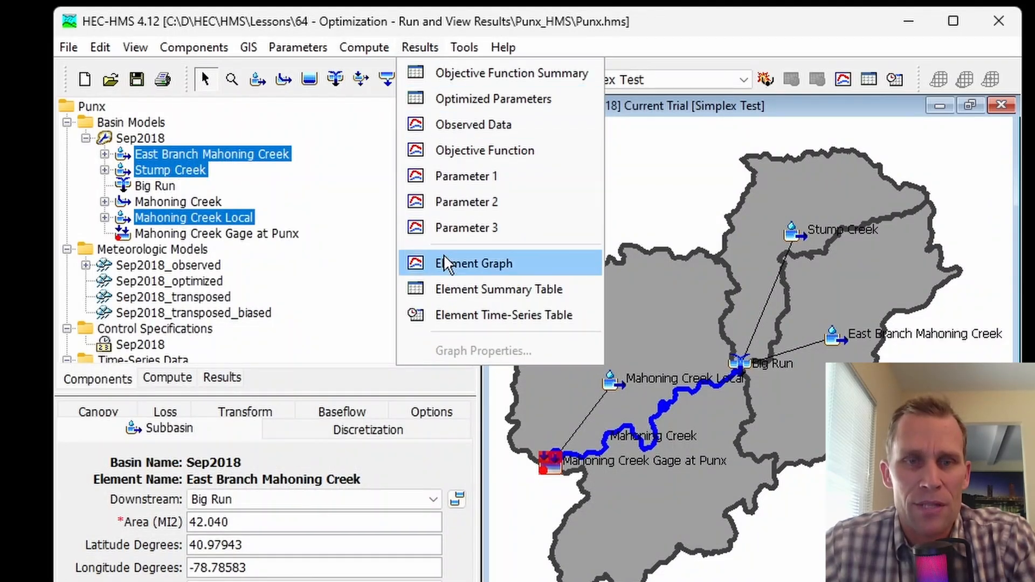
pyautogui.click(459, 316)
pyautogui.moveTo(397, 45); pyautogui.dragTo(707, 127)
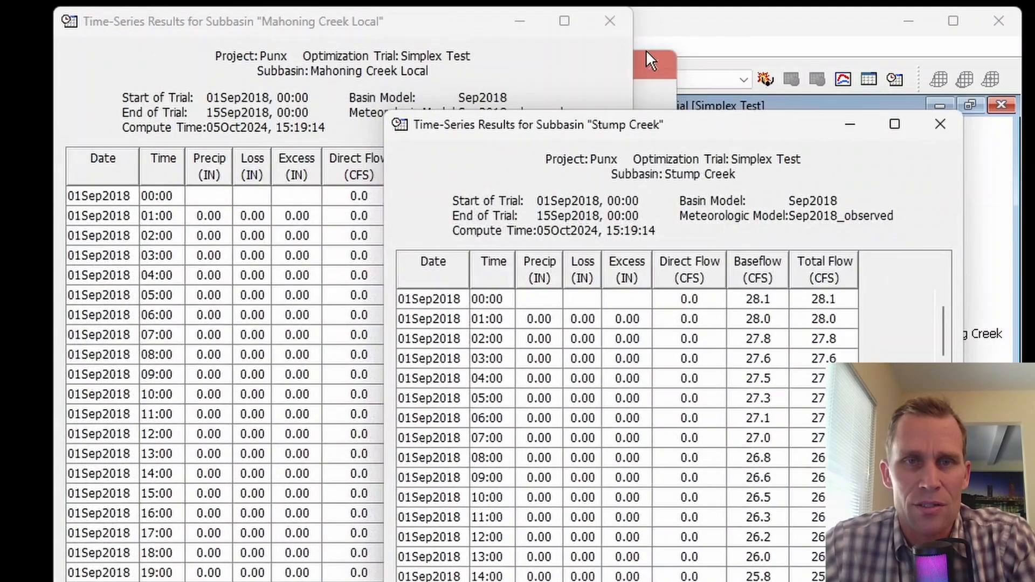
pyautogui.click(610, 25)
pyautogui.click(581, 177)
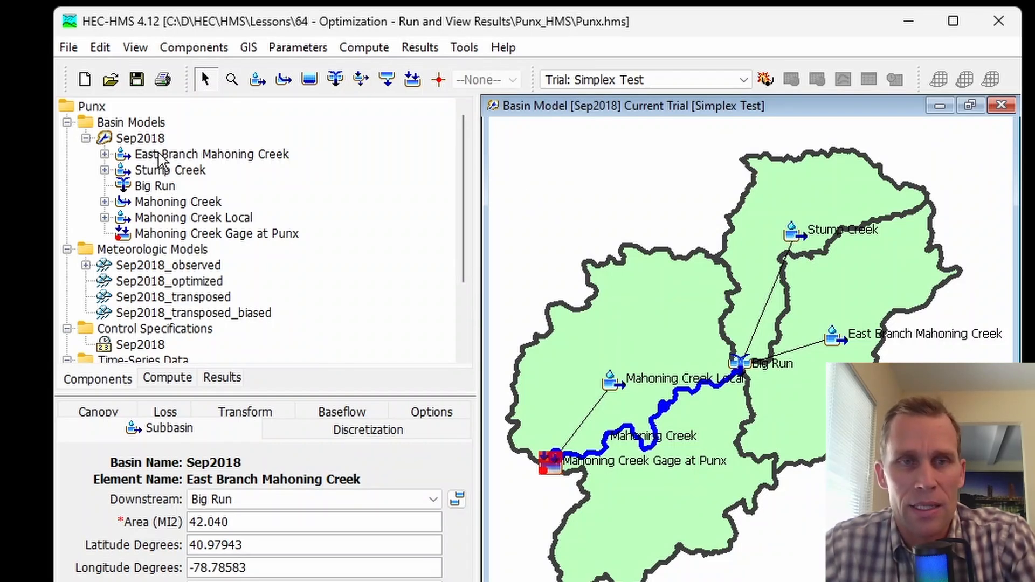
# - Select East Branch Mahoning Creek, Stump Creek and Big Run together in the Sep2018 basin model tree, and clear the selection
pyautogui.click(156, 158)
pyautogui.keyDown('ctrl'); pyautogui.click(162, 172); pyautogui.keyUp('ctrl')
pyautogui.keyDown('ctrl'); pyautogui.click(158, 187); pyautogui.keyUp('ctrl')
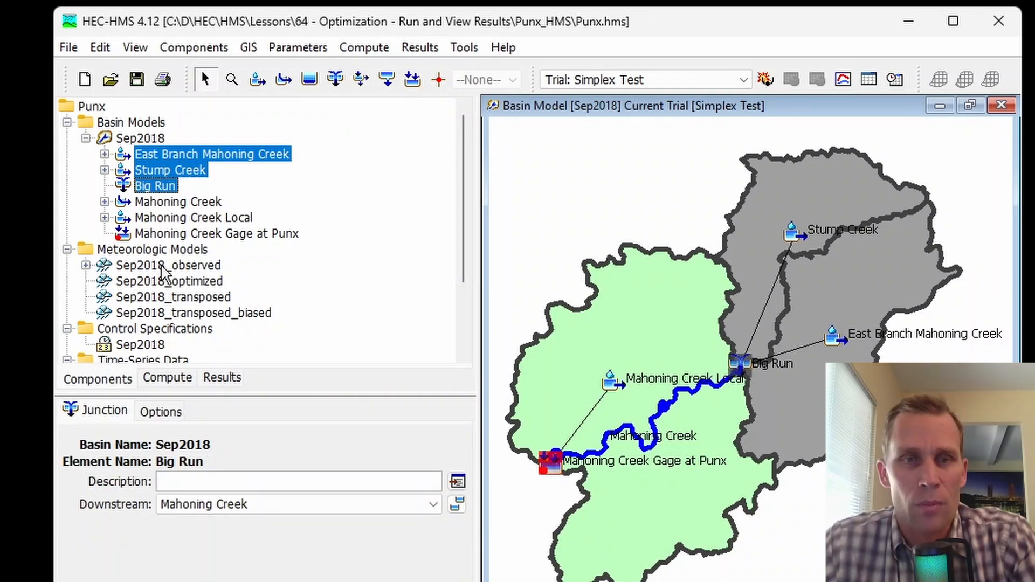
pyautogui.click(615, 208)
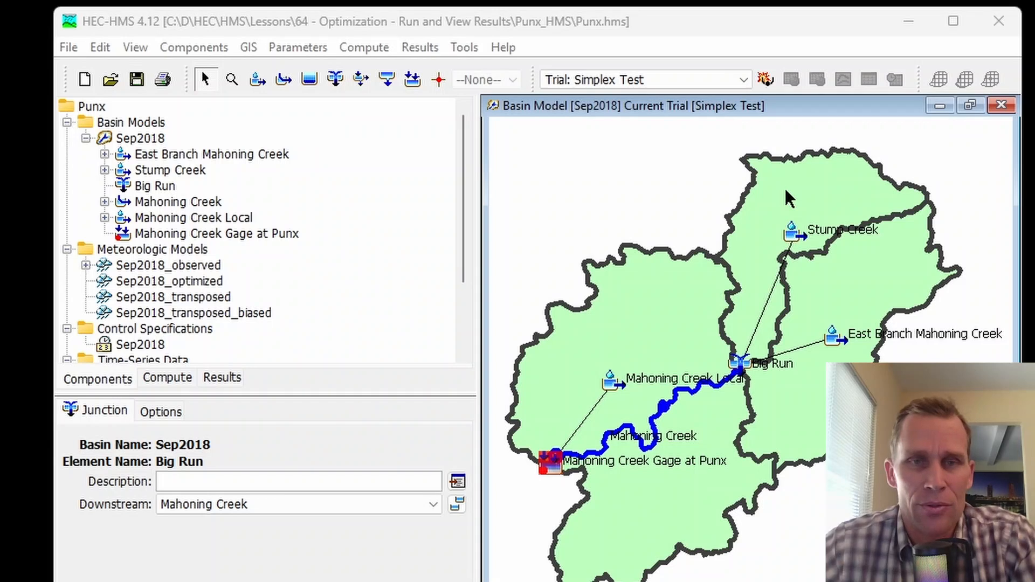
# - Open the Simplex Test results graph for Stump Creek directly from its element on the basin map
pyautogui.click(796, 240)
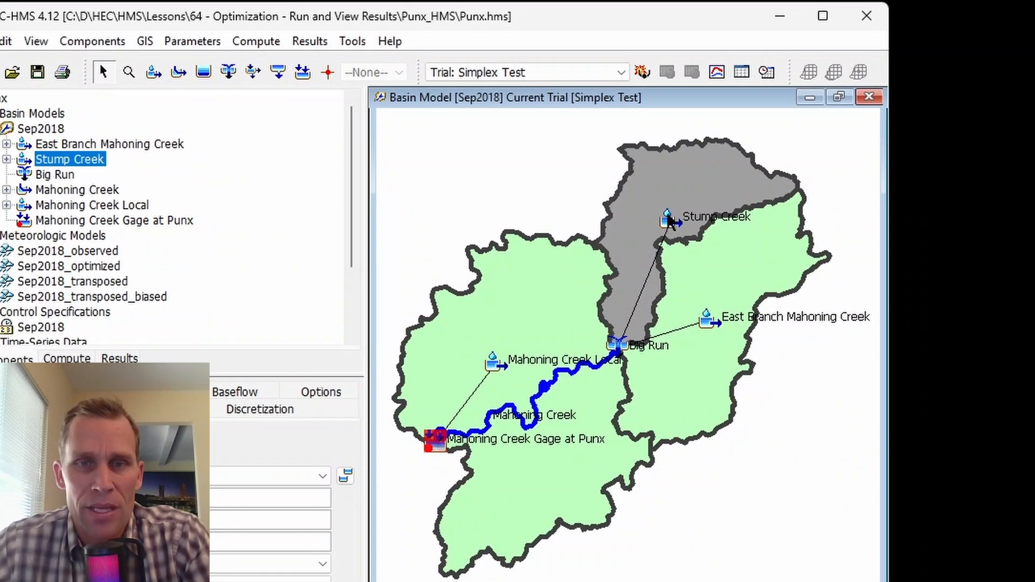
pyautogui.rightClick(668, 222)
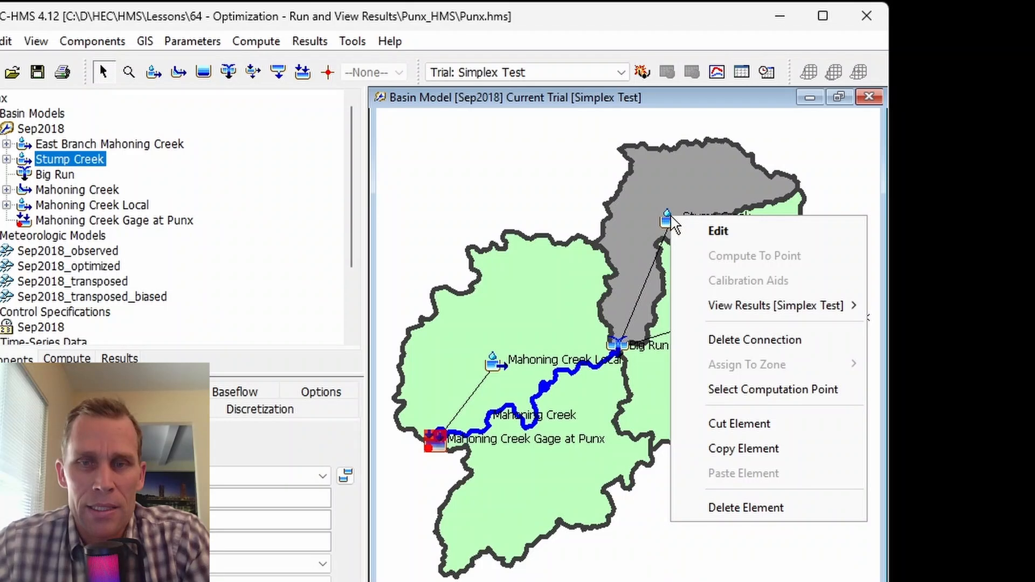
pyautogui.moveTo(727, 308)
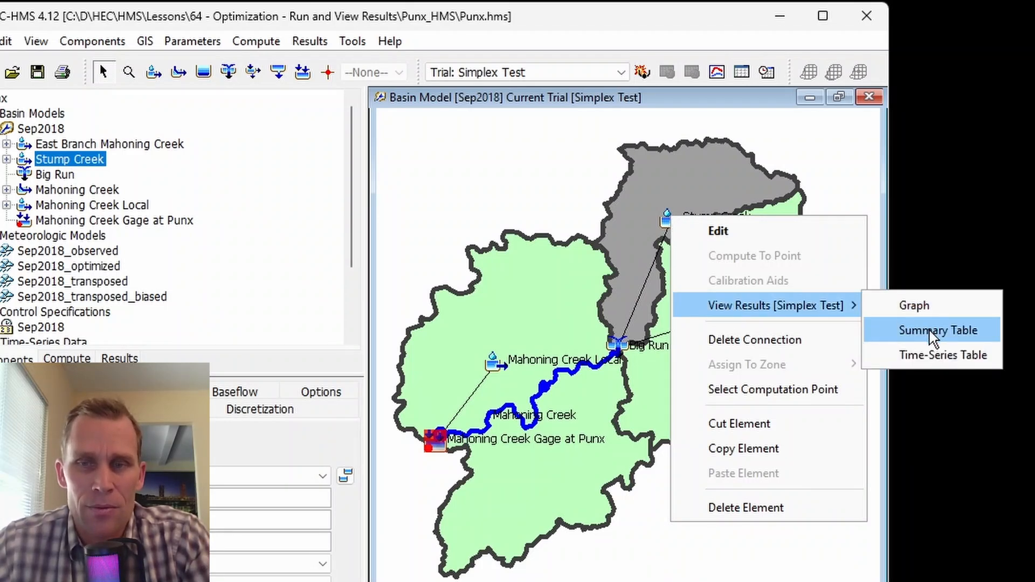
pyautogui.click(922, 304)
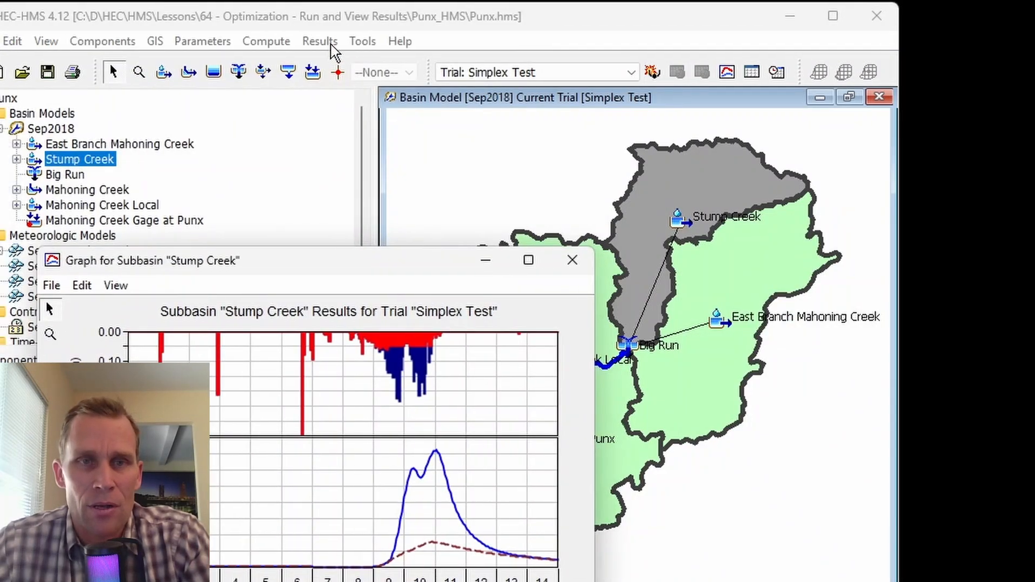
# - Review the result options offered for the selected Stump Creek element, clear the selection, and select the Mahoning Creek Local subbasin on the map
pyautogui.click(312, 42)
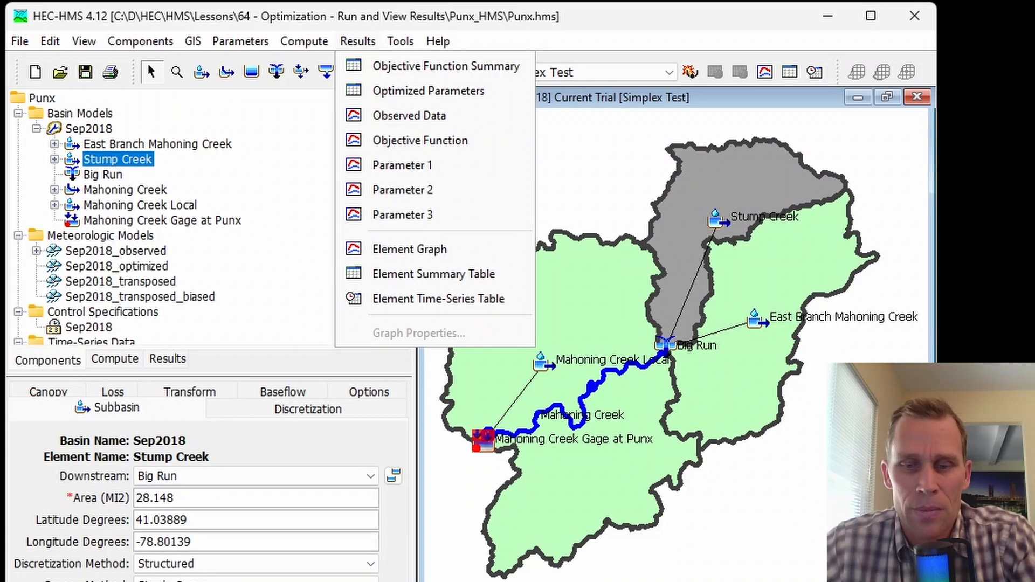
pyautogui.click(561, 167)
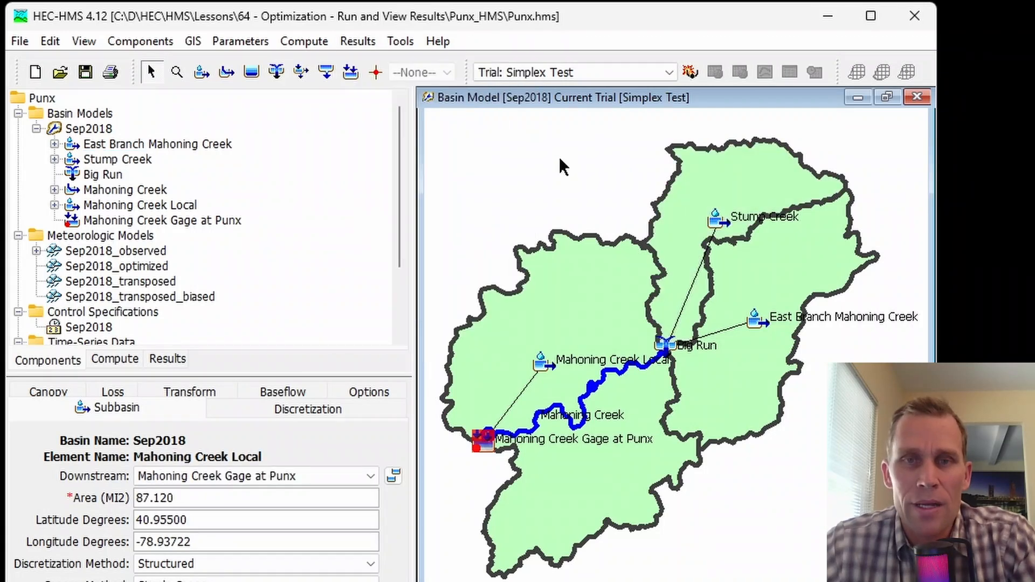
pyautogui.click(588, 291)
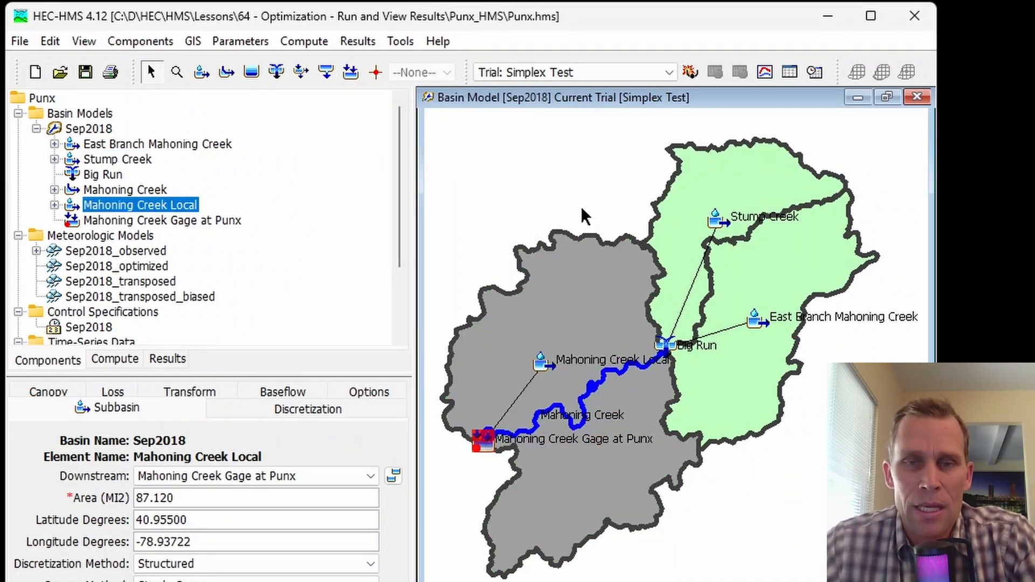
# - Select the Mahoning Creek reach on the basin map and view its Simplex Test graph, summary table and time-series table
pyautogui.click(595, 388)
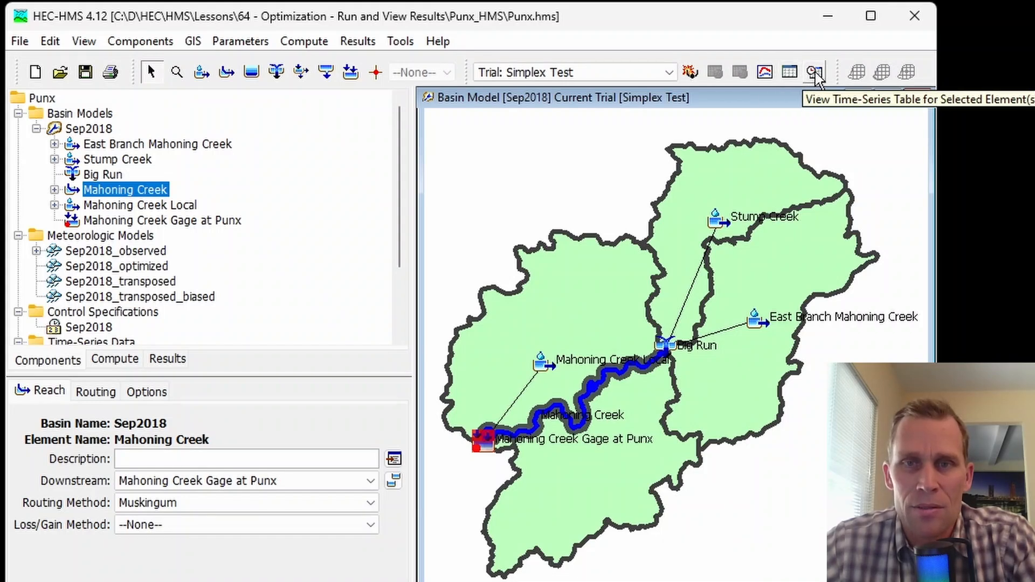
pyautogui.click(764, 72)
pyautogui.click(789, 72)
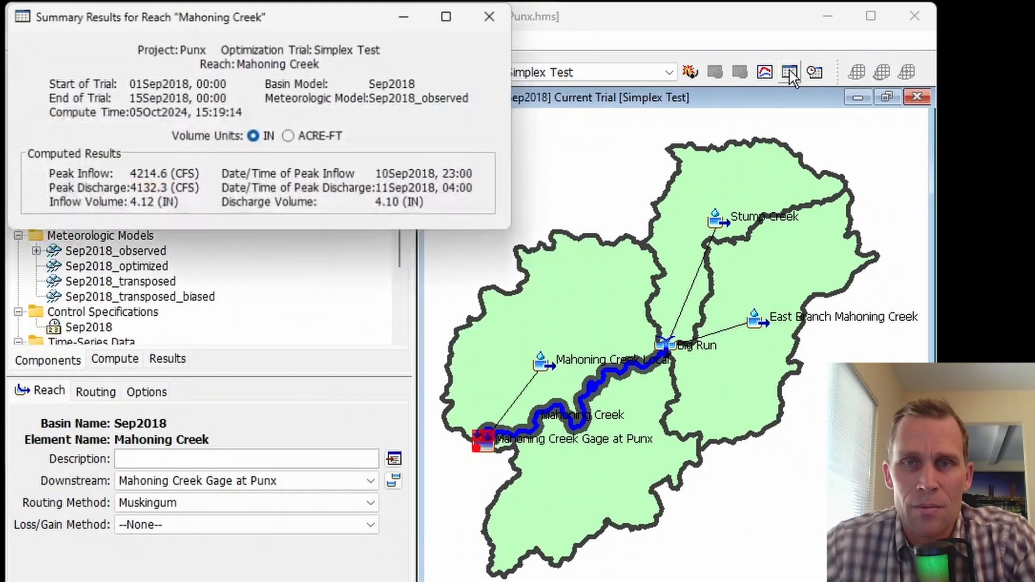
pyautogui.click(815, 72)
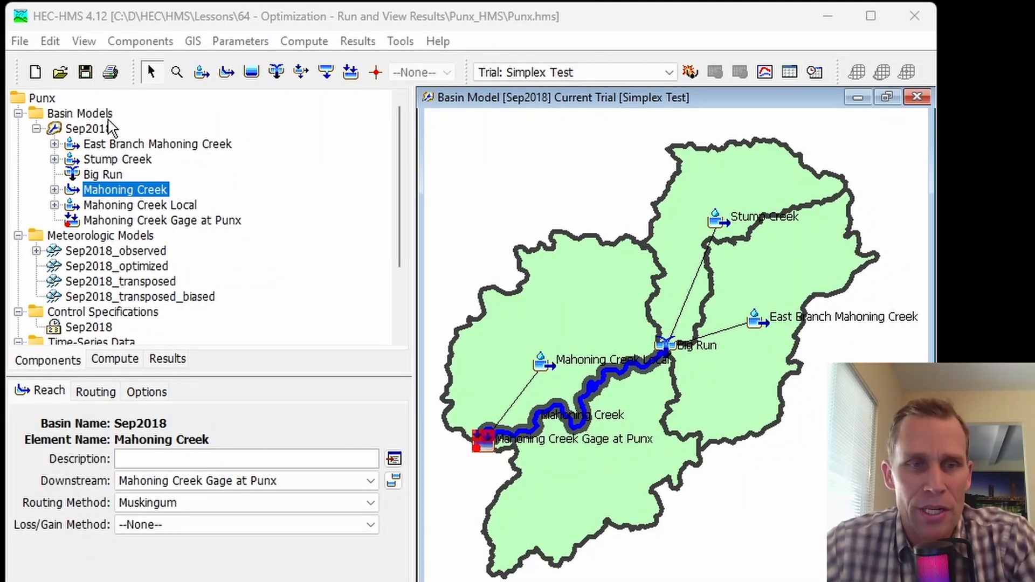
# - Expand the East Branch Mahoning Creek results under the Simplex Test trial, look through the available outputs, and collapse them
pyautogui.click(164, 359)
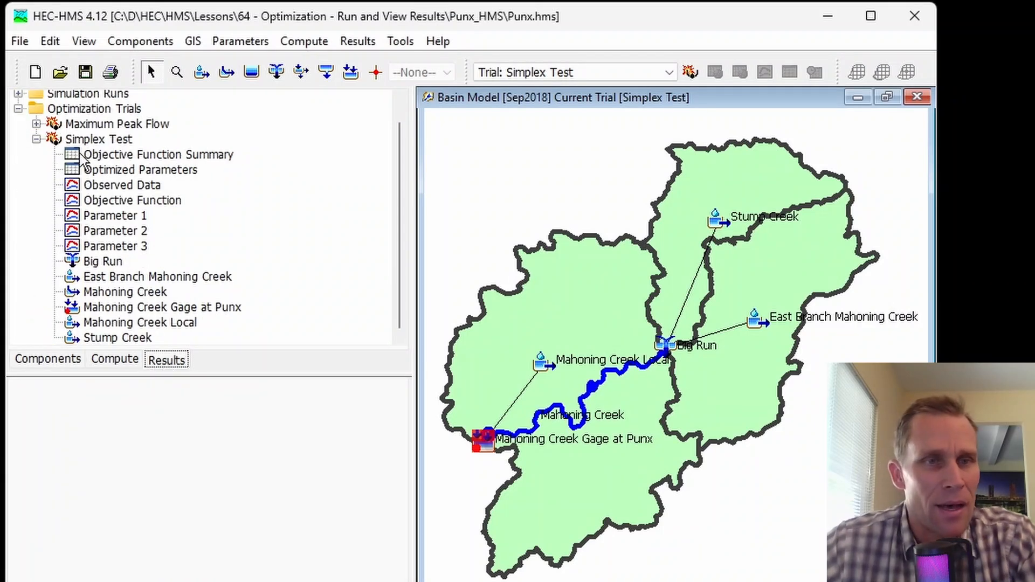
pyautogui.click(88, 140)
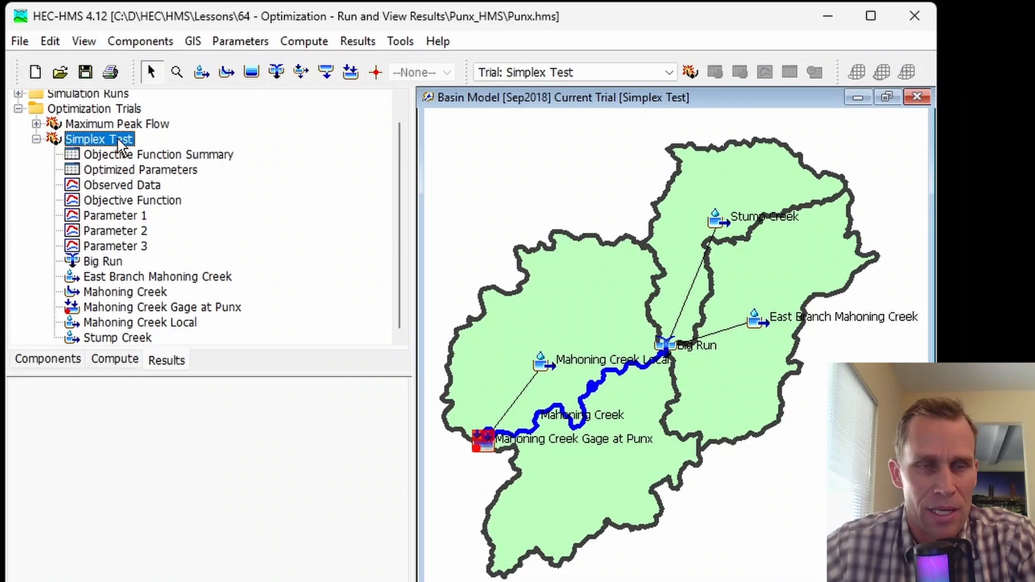
pyautogui.click(123, 277)
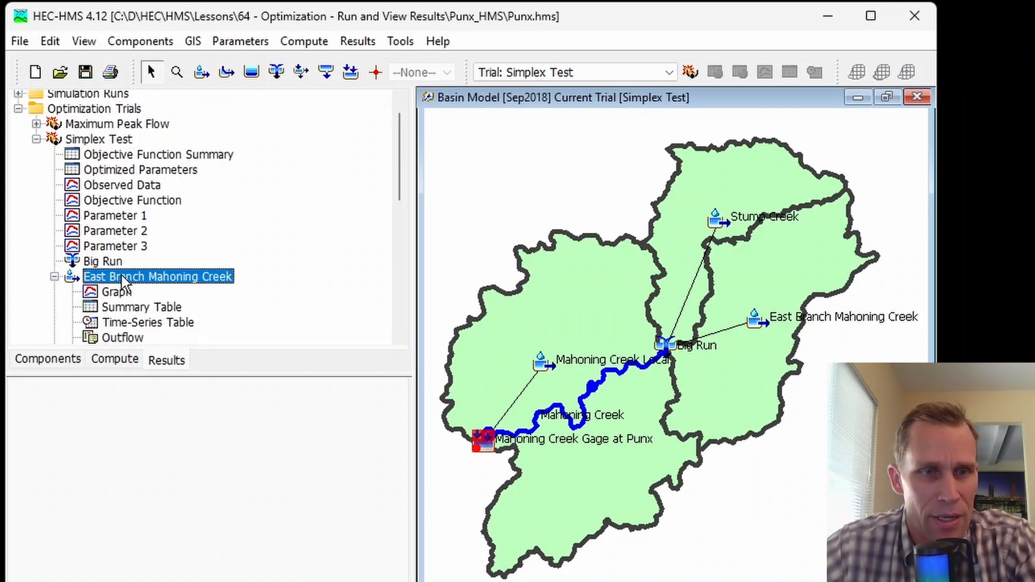
pyautogui.scroll(-6, 123, 277)
pyautogui.scroll(5, 120, 248)
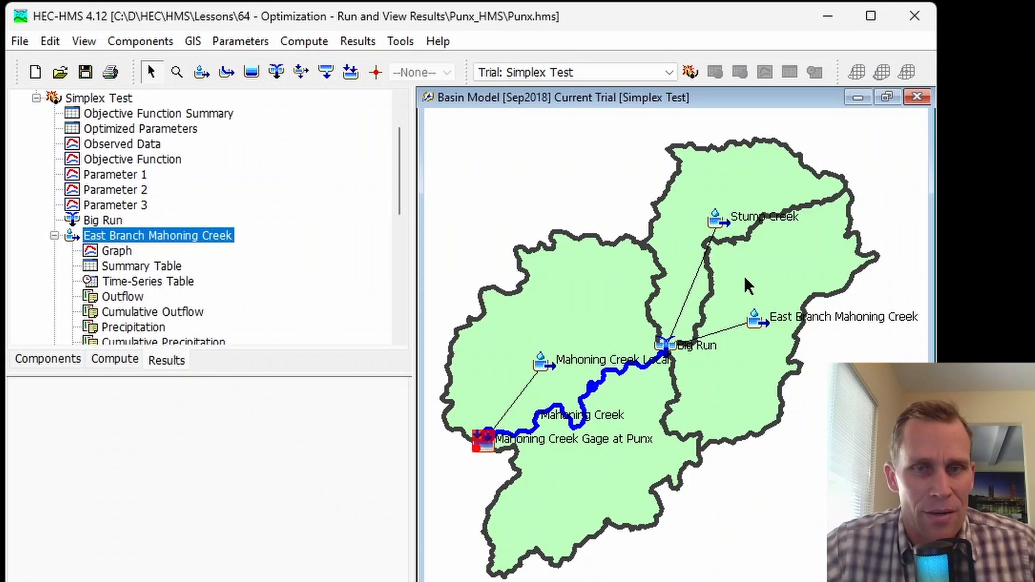
pyautogui.click(54, 236)
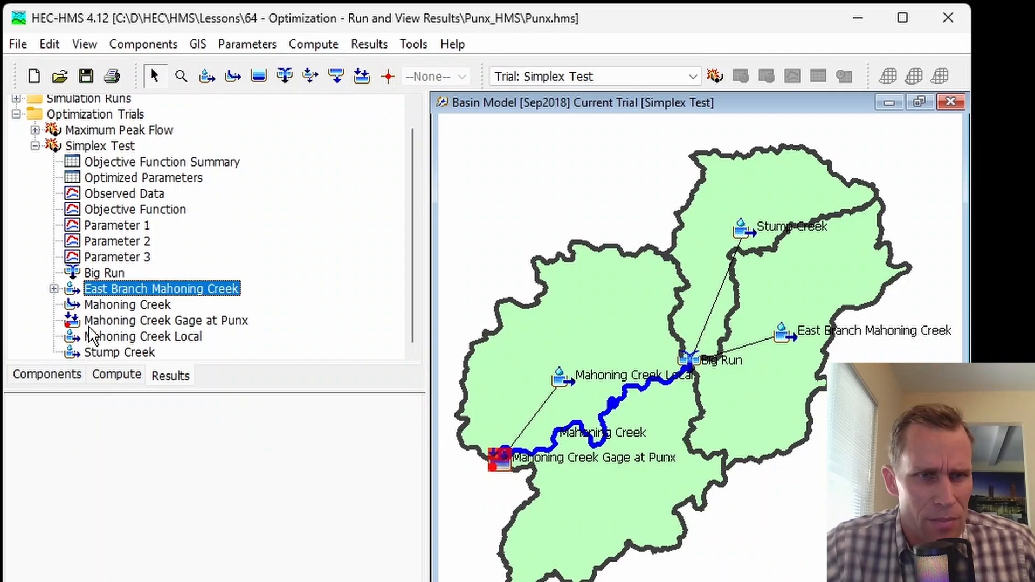
# - Expand and collapse the Simplex Test results for Mahoning Creek, Mahoning Creek Gage at Punx and Mahoning Creek Local in turn
pyautogui.doubleClick(121, 305)
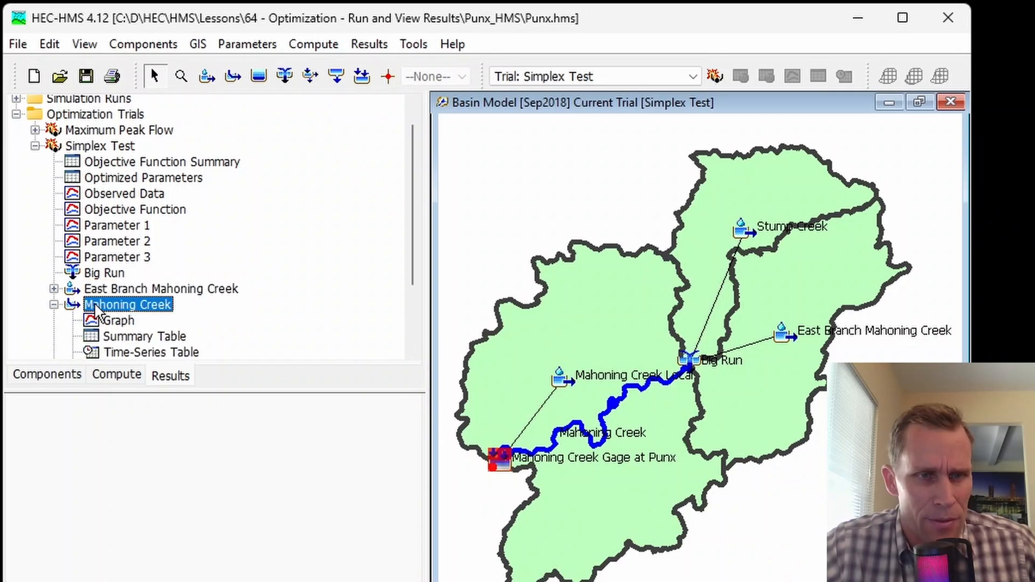
pyautogui.click(54, 305)
pyautogui.doubleClick(111, 322)
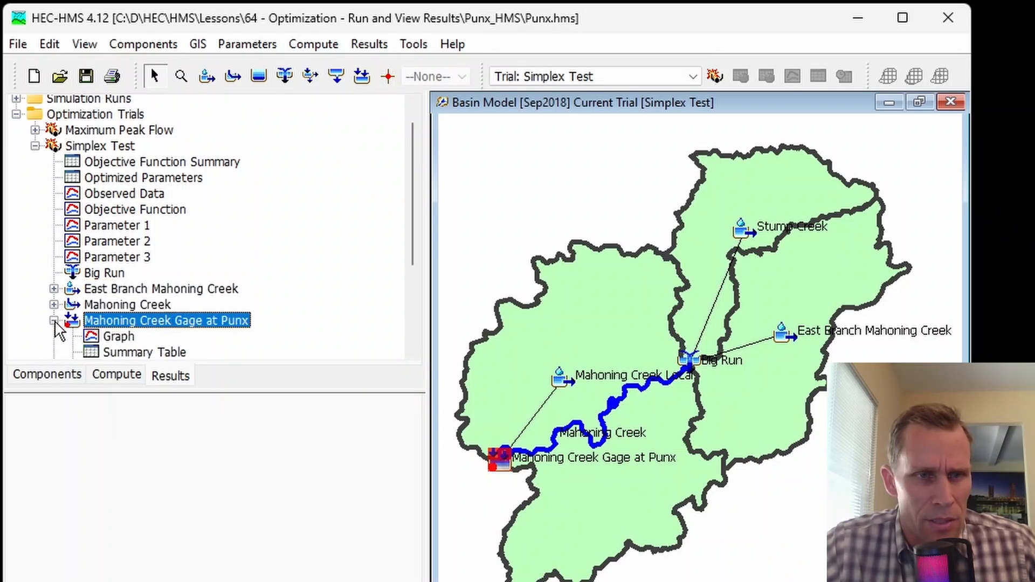
pyautogui.click(54, 321)
pyautogui.doubleClick(94, 339)
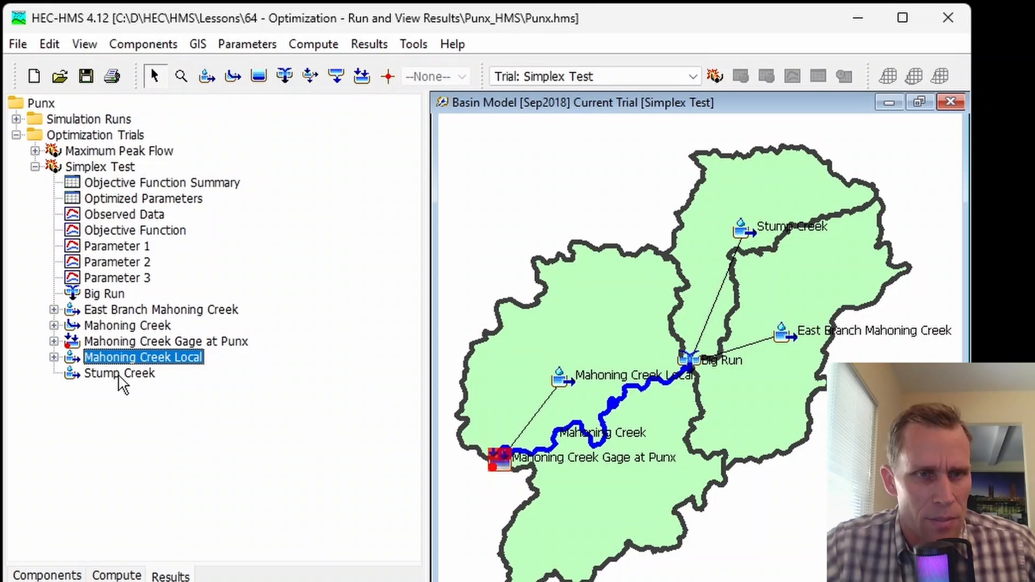
# - Expand the Stump Creek results under Simplex Test, view its graph and summary table, and close both windows
pyautogui.doubleClick(120, 374)
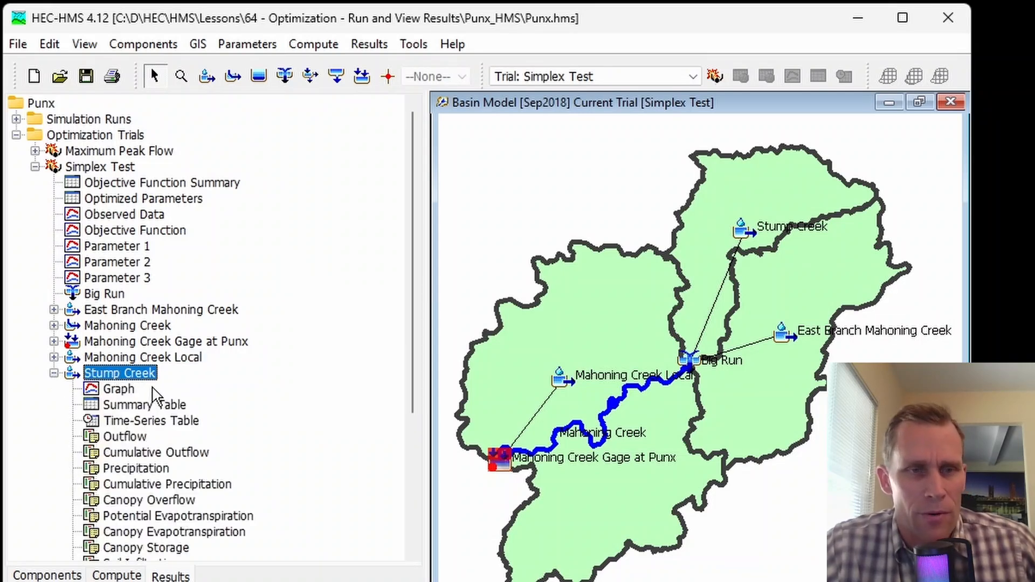
pyautogui.scroll(-1, 153, 388)
pyautogui.click(120, 342)
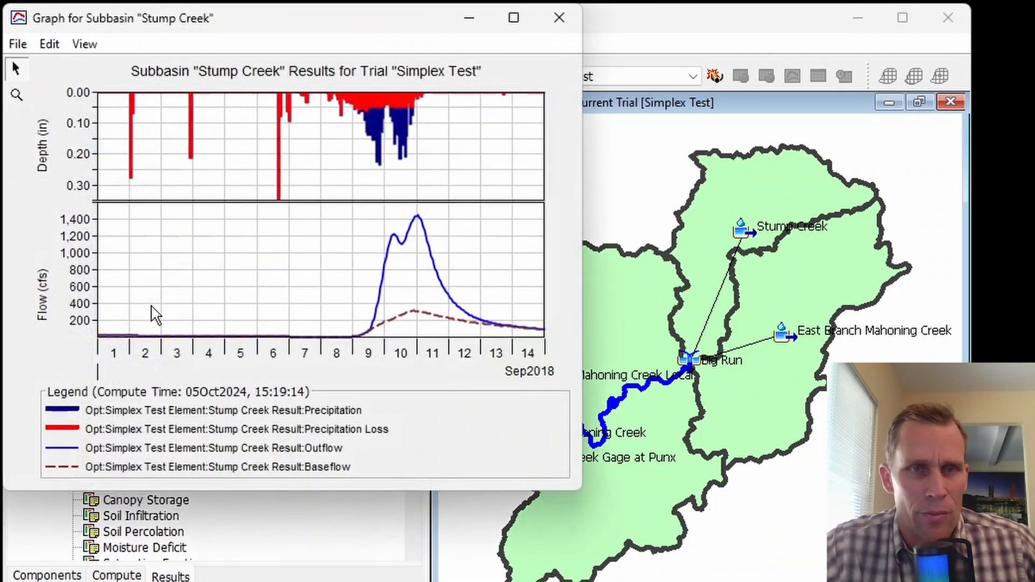
pyautogui.click(559, 18)
pyautogui.click(118, 357)
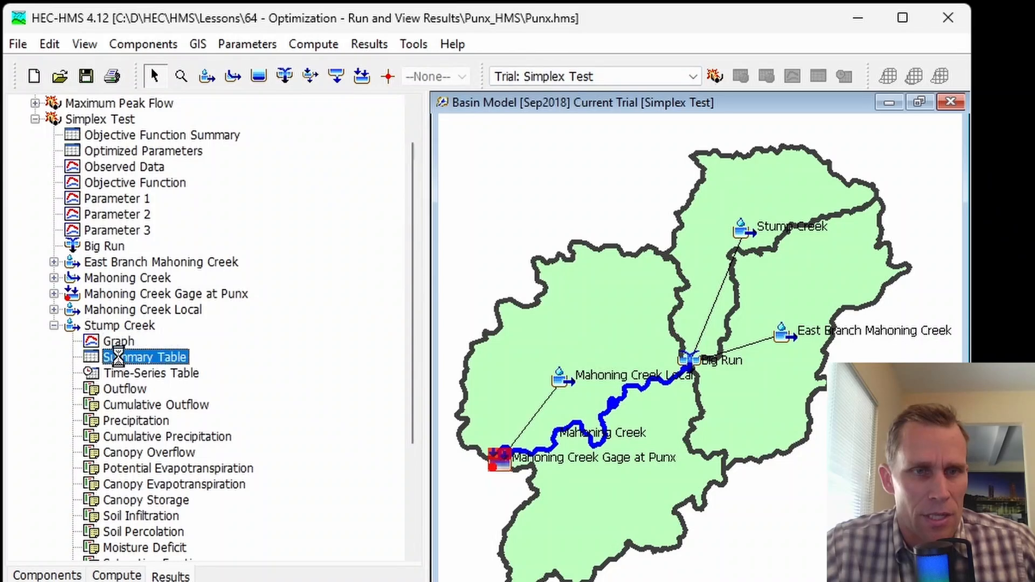
pyautogui.click(509, 18)
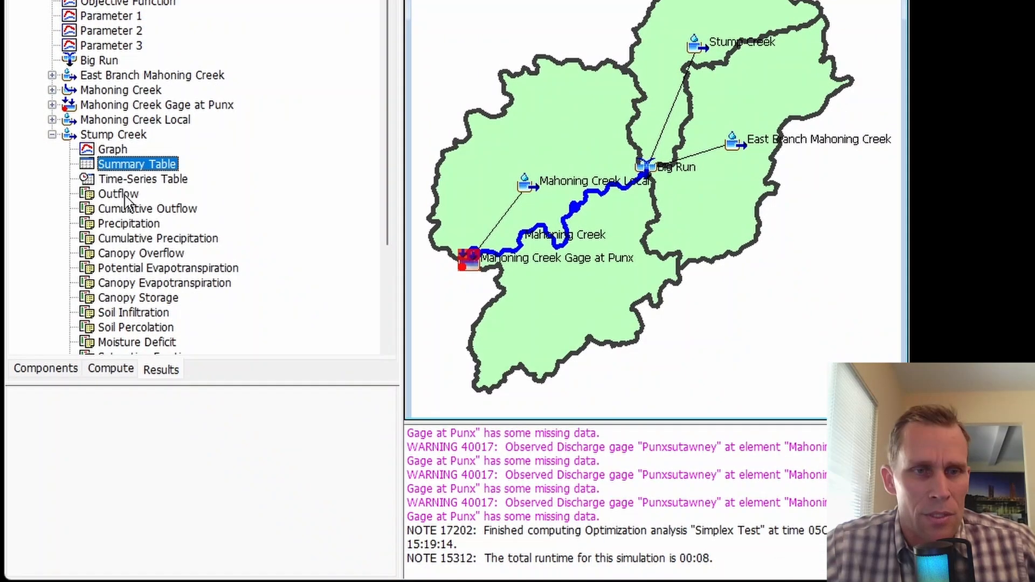
# - Preview Stump Creek's Outflow, Cumulative Outflow, Precipitation, Cumulative Precipitation and Canopy Overflow in an enlarged preview area, and collapse its results
pyautogui.click(118, 194)
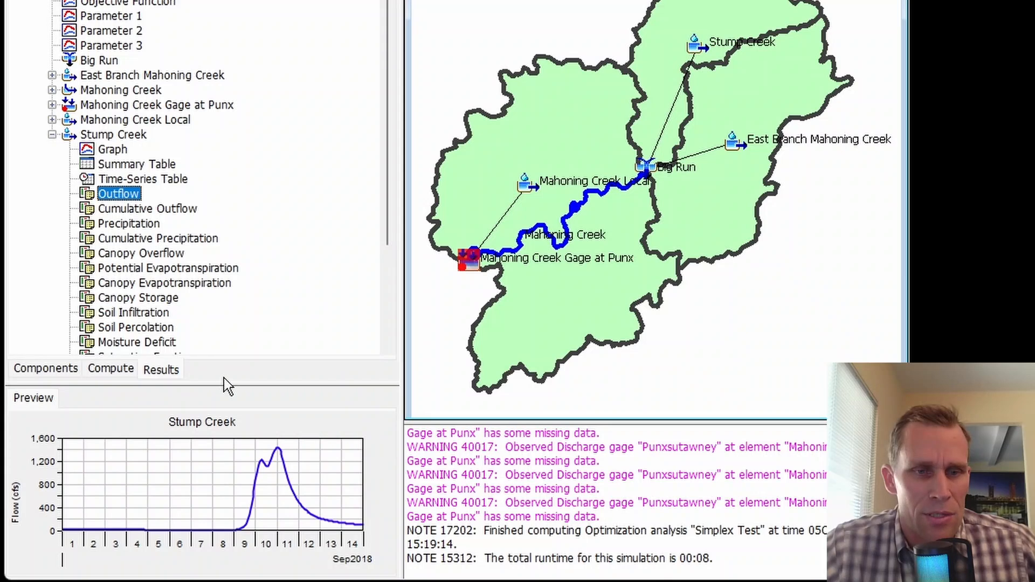
pyautogui.moveTo(230, 329); pyautogui.dragTo(240, 220)
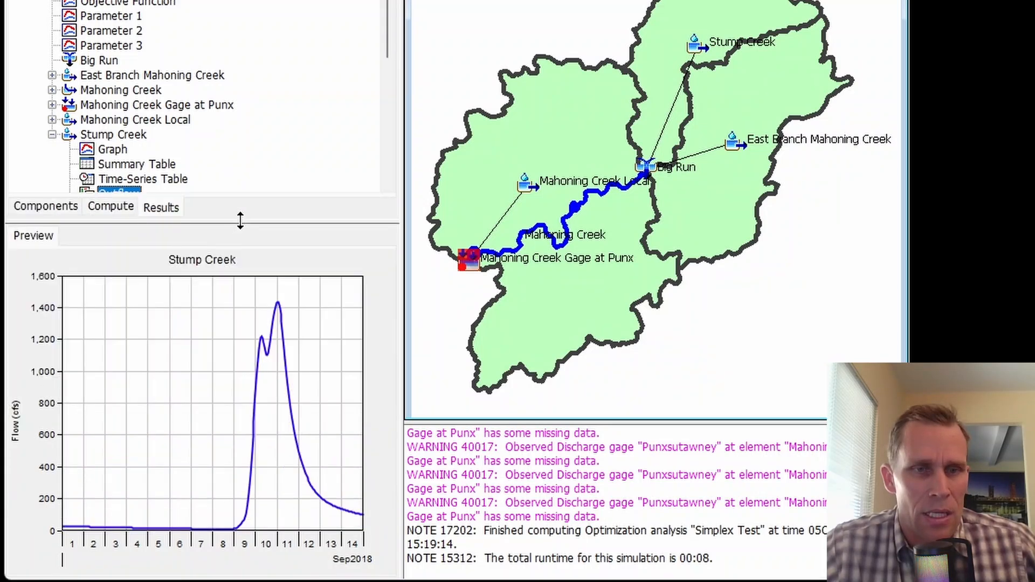
pyautogui.scroll(-4, 188, 73)
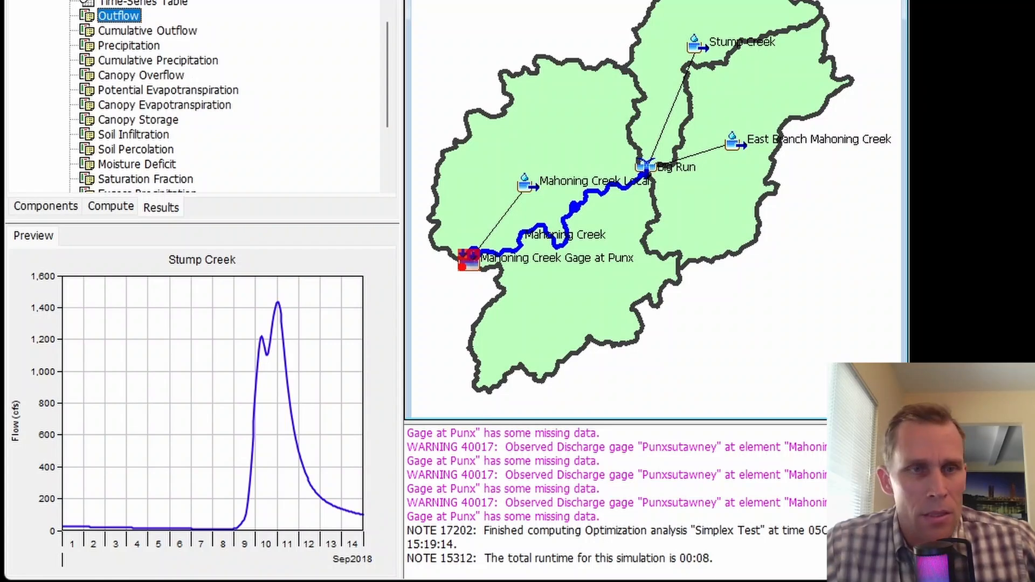
pyautogui.click(114, 33)
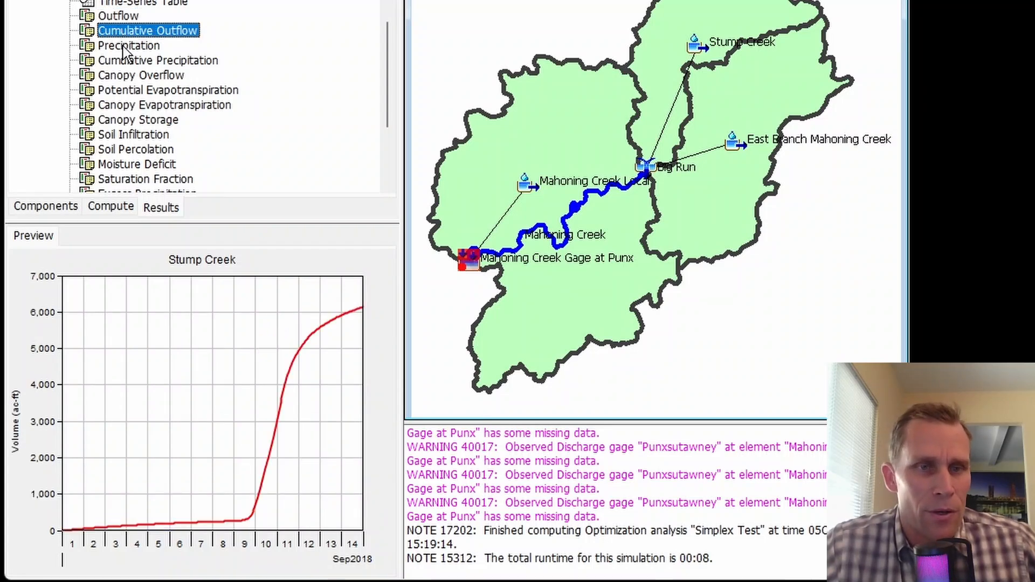
pyautogui.click(123, 46)
pyautogui.click(136, 62)
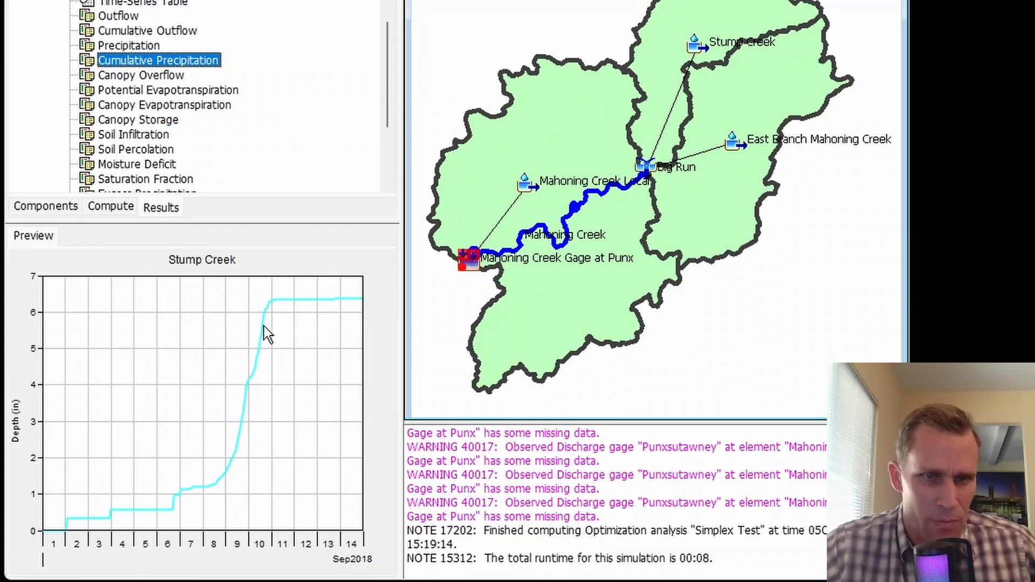
pyautogui.click(129, 73)
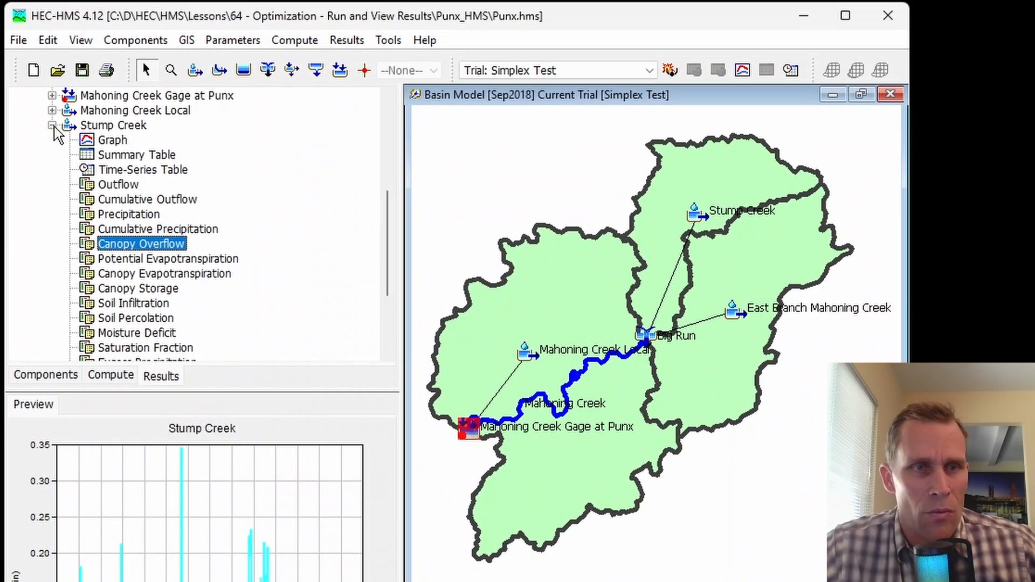
pyautogui.click(52, 128)
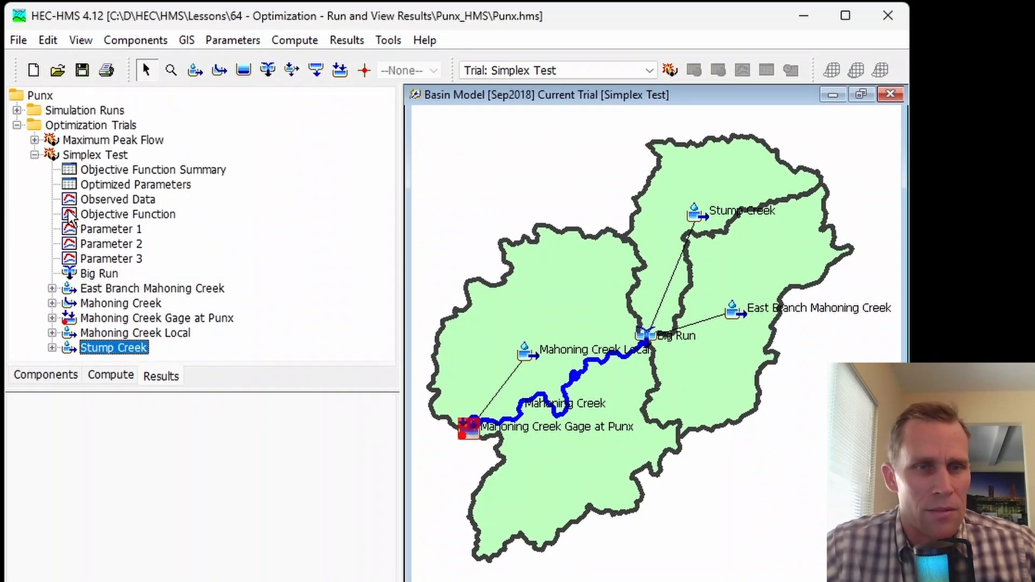
# - Open the Simplex Test optimization trial's compute settings and examine the full path of its Output DSS File
pyautogui.click(92, 156)
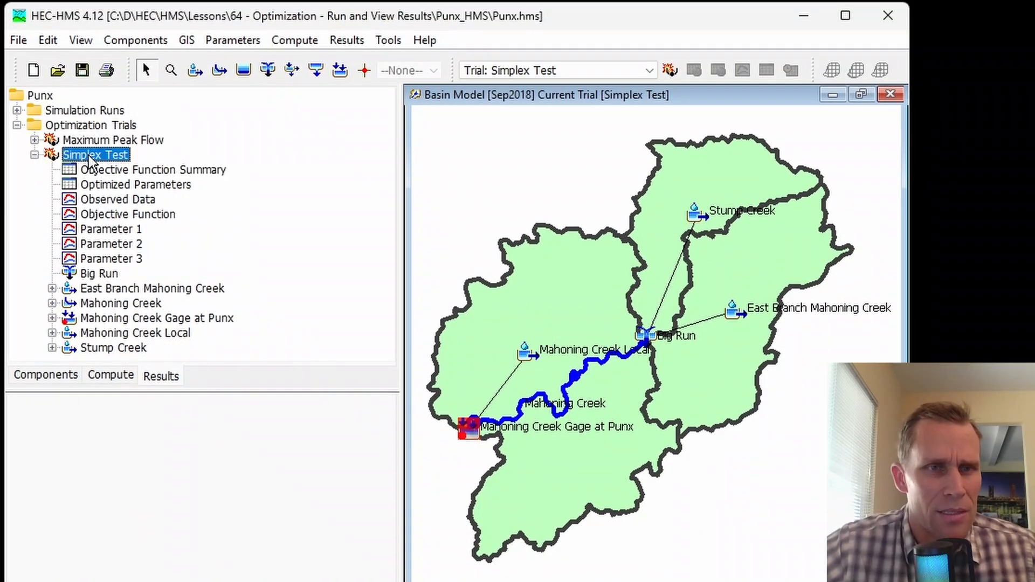
pyautogui.click(109, 378)
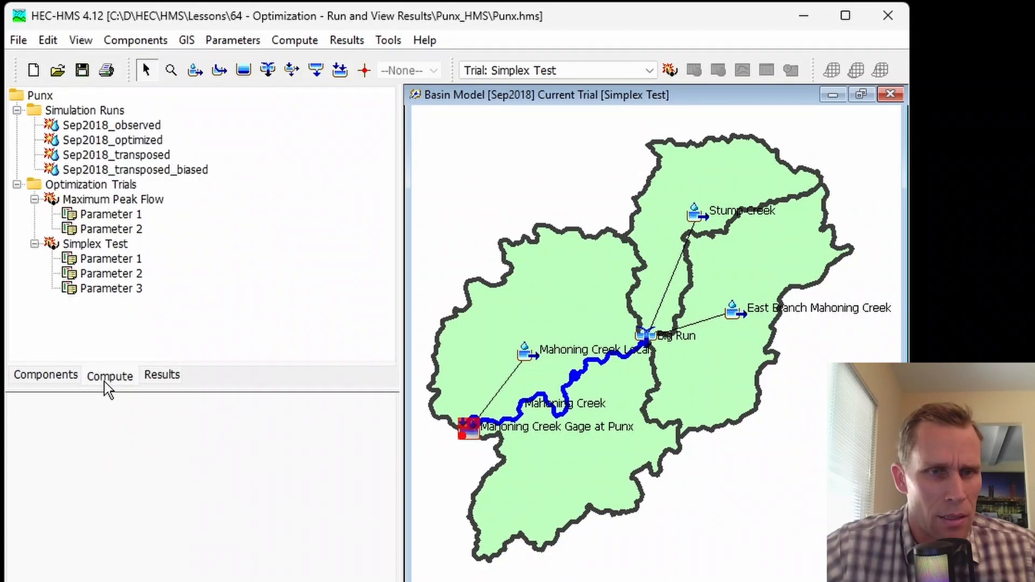
pyautogui.click(90, 246)
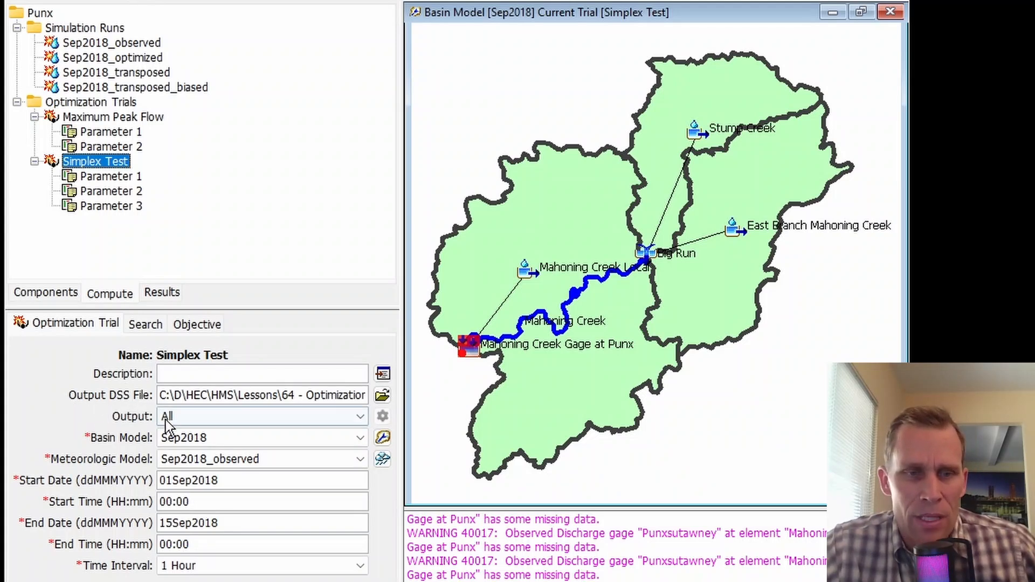
pyautogui.moveTo(275, 398); pyautogui.dragTo(352, 412)
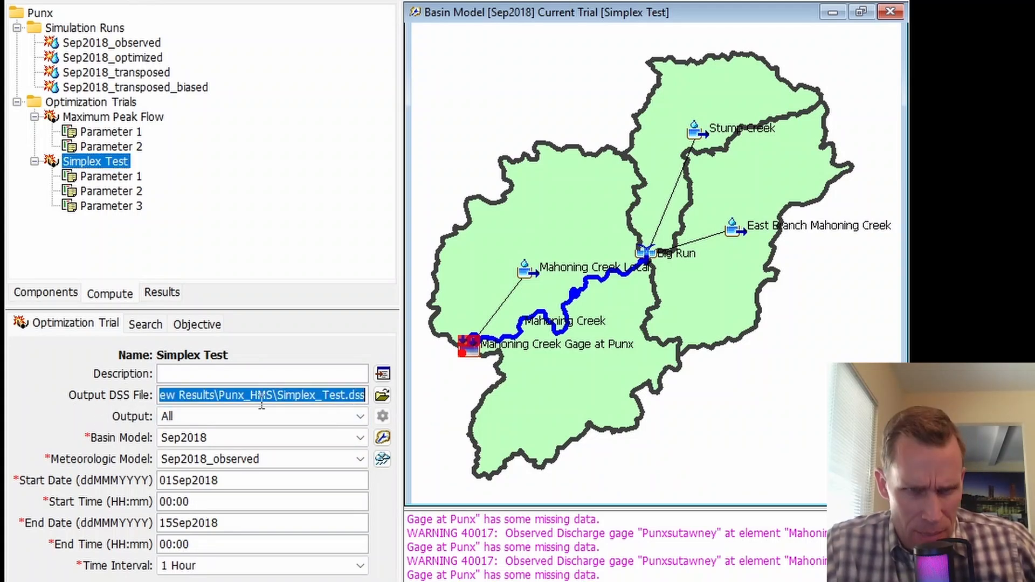
pyautogui.press('Home')
pyautogui.tripleClick(304, 395)
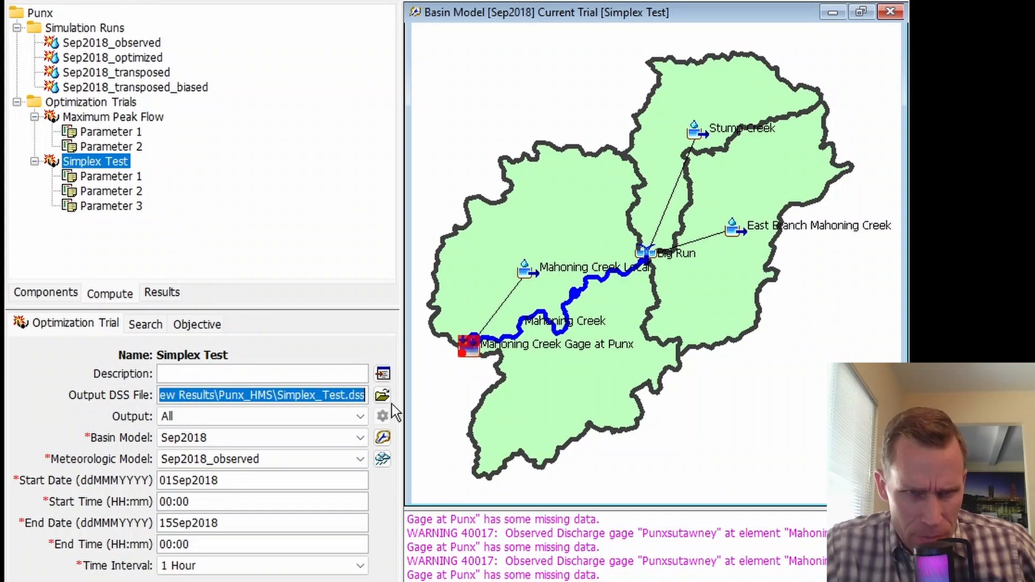
pyautogui.moveTo(277, 395); pyautogui.dragTo(340, 396)
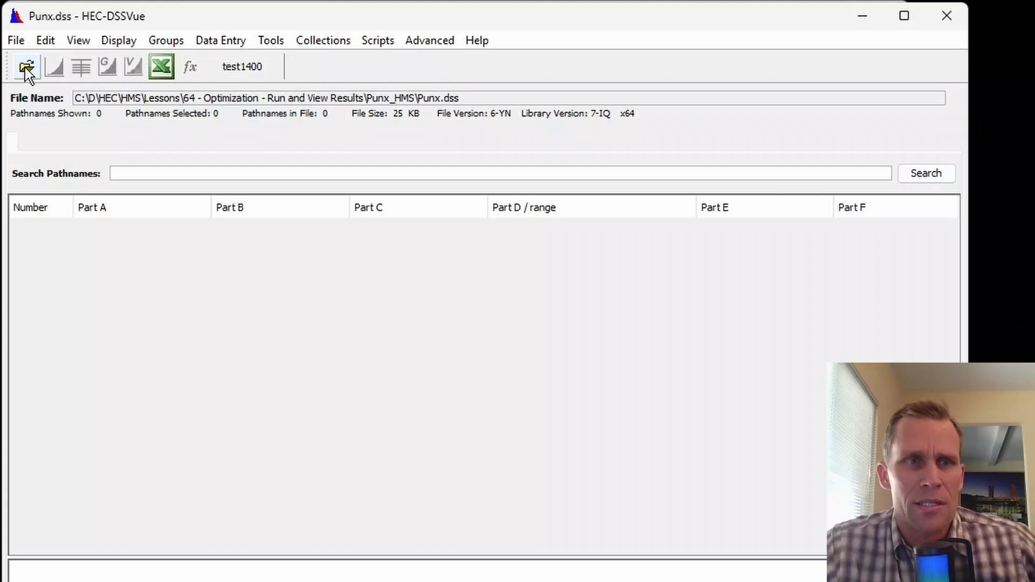
# - Open Simplex_Test.dss from the Punx_HMS project folder in HEC-DSSVue
pyautogui.click(25, 67)
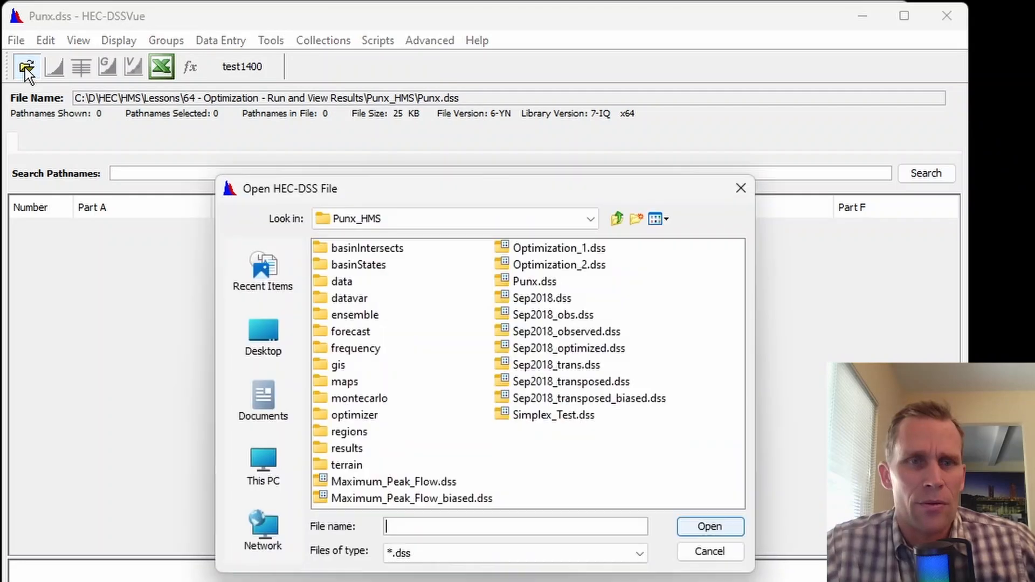
pyautogui.click(617, 216)
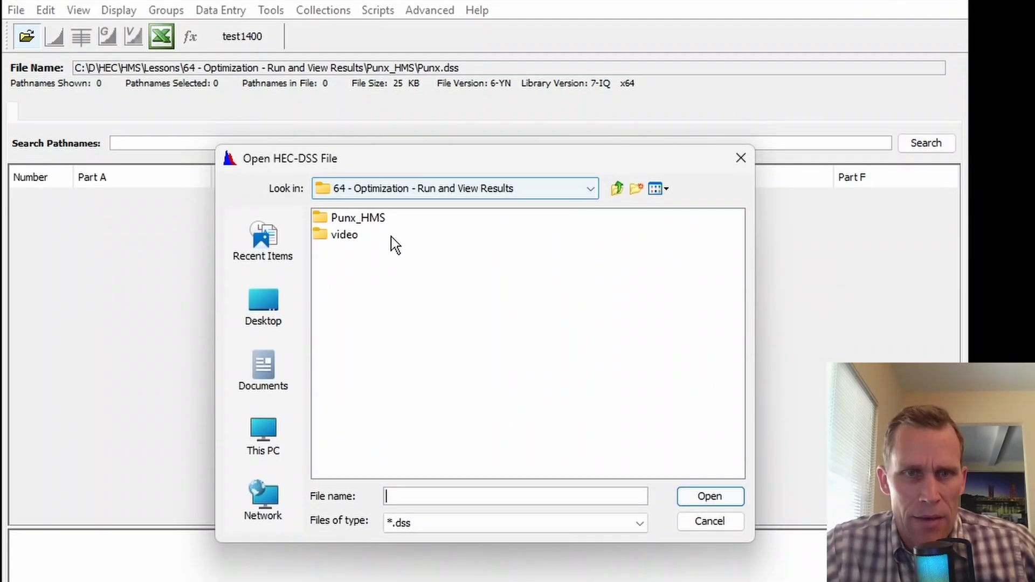
pyautogui.doubleClick(361, 246)
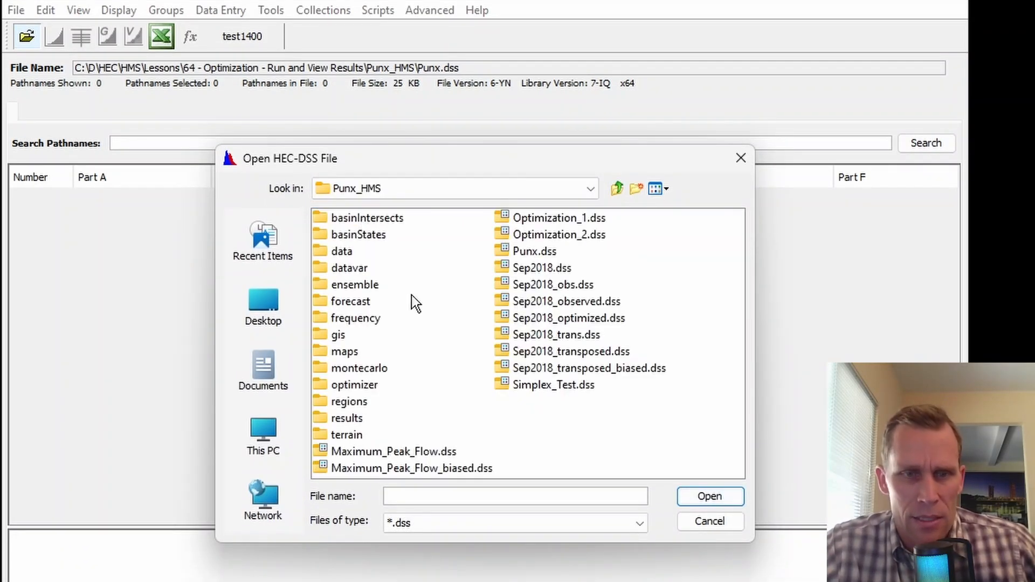
pyautogui.click(536, 386)
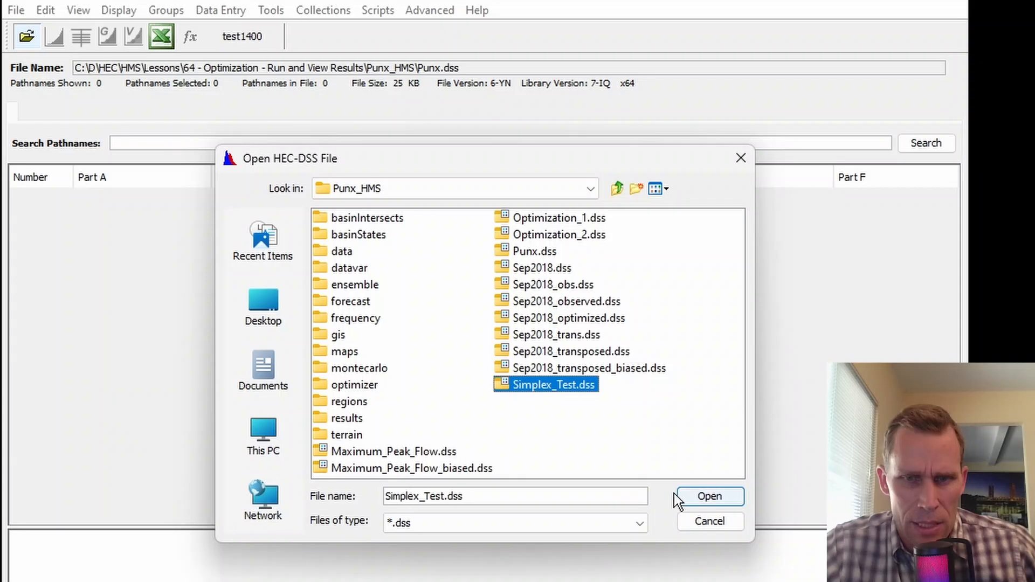
pyautogui.click(698, 496)
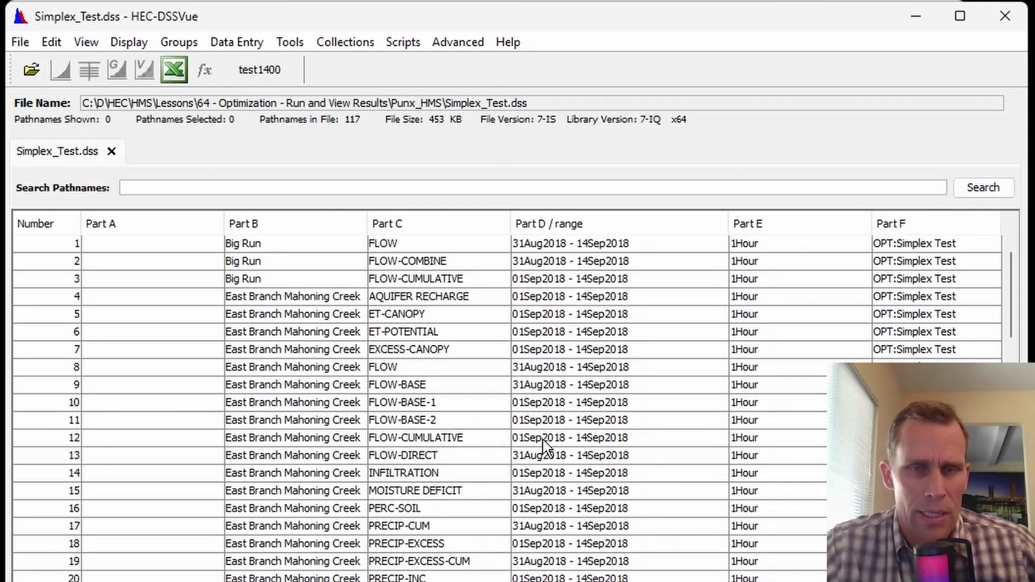
# - Examine the pathname records for Stump Creek, Mahoning Creek Local, Mahoning Creek and Big Run in the Simplex_Test.dss catalog
pyautogui.scroll(-20, 515, 401)
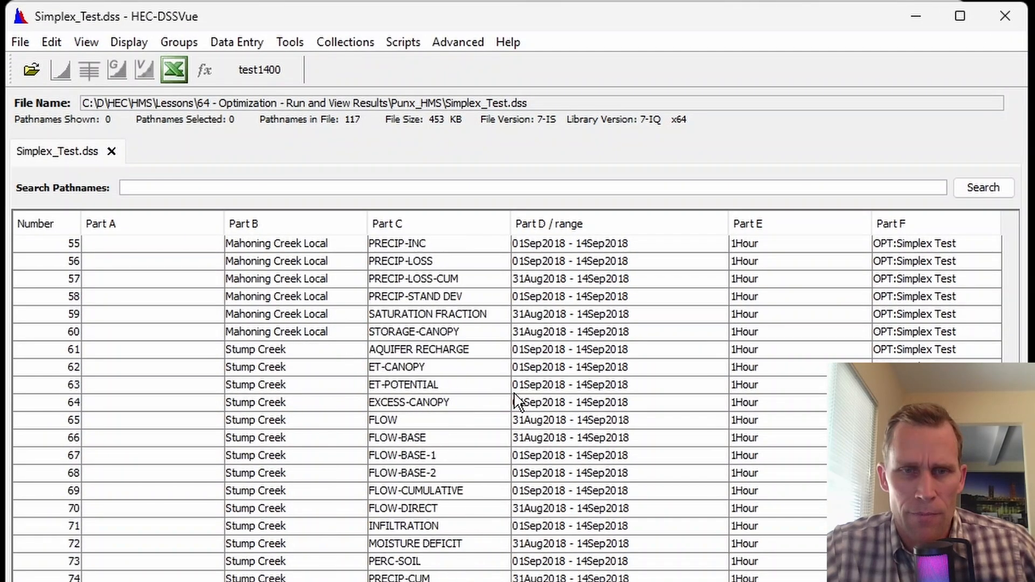
pyautogui.scroll(7, 514, 403)
pyautogui.scroll(-7, 512, 404)
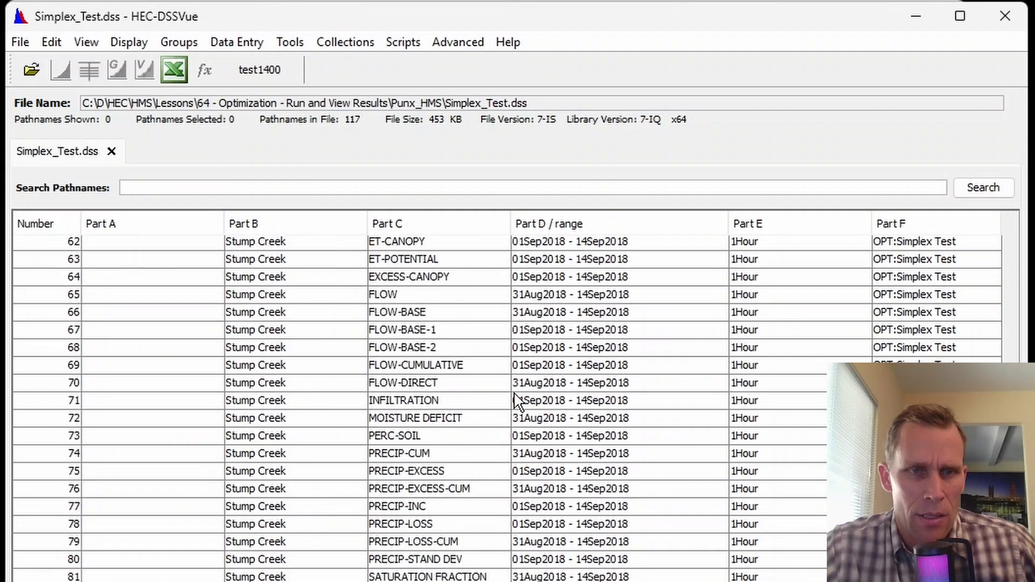
pyautogui.scroll(3, 312, 363)
pyautogui.moveTo(248, 373); pyautogui.dragTo(251, 577)
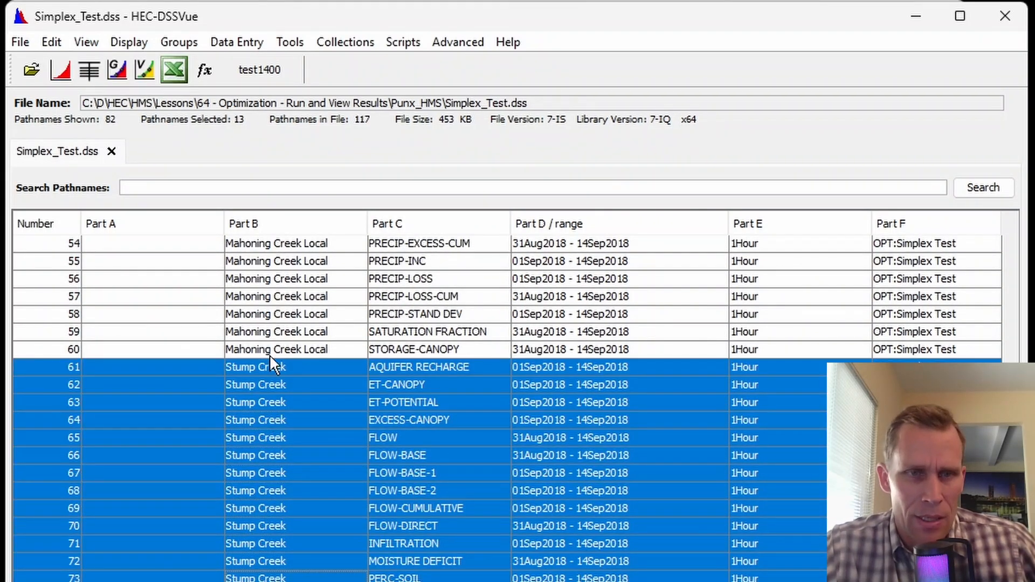
pyautogui.moveTo(286, 351); pyautogui.dragTo(310, 467)
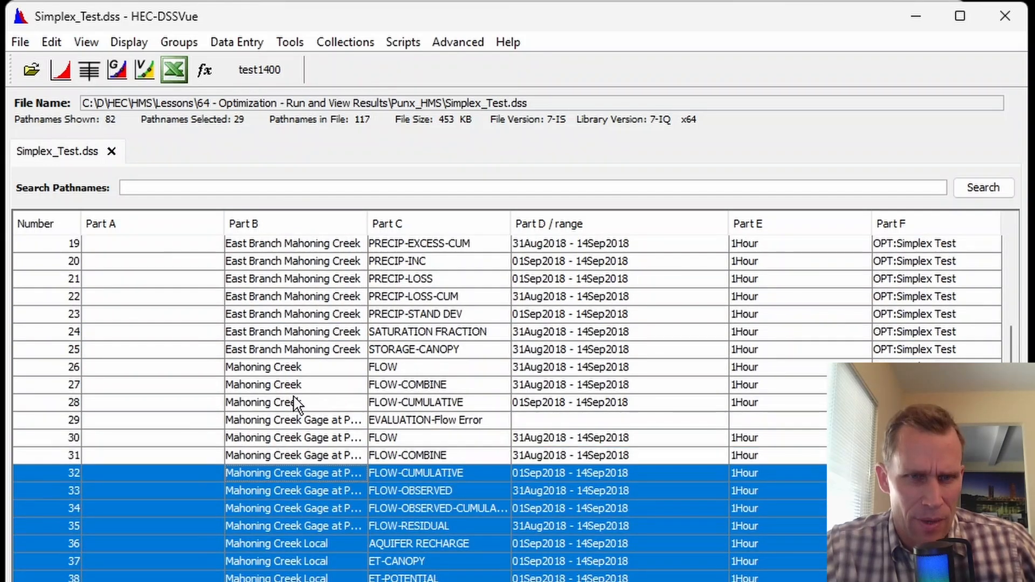
pyautogui.scroll(1, 294, 389)
pyautogui.click(293, 417)
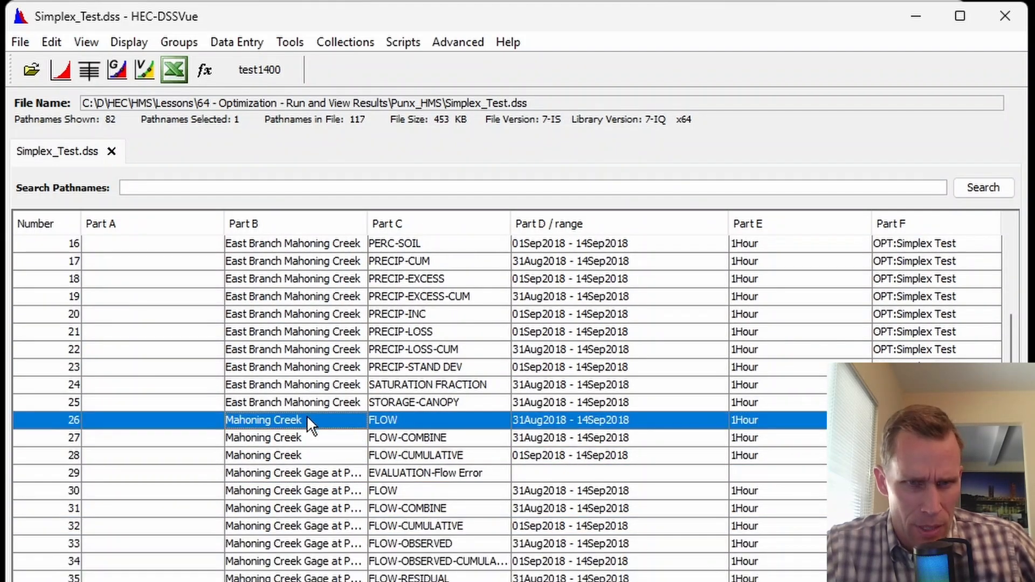
pyautogui.click(311, 452)
pyautogui.click(311, 419)
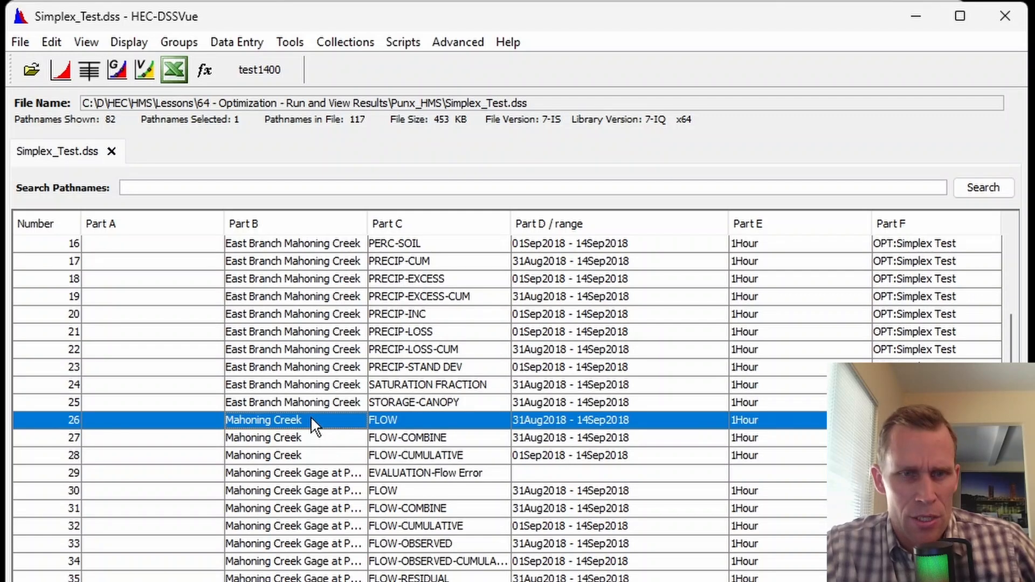
pyautogui.scroll(5, 310, 400)
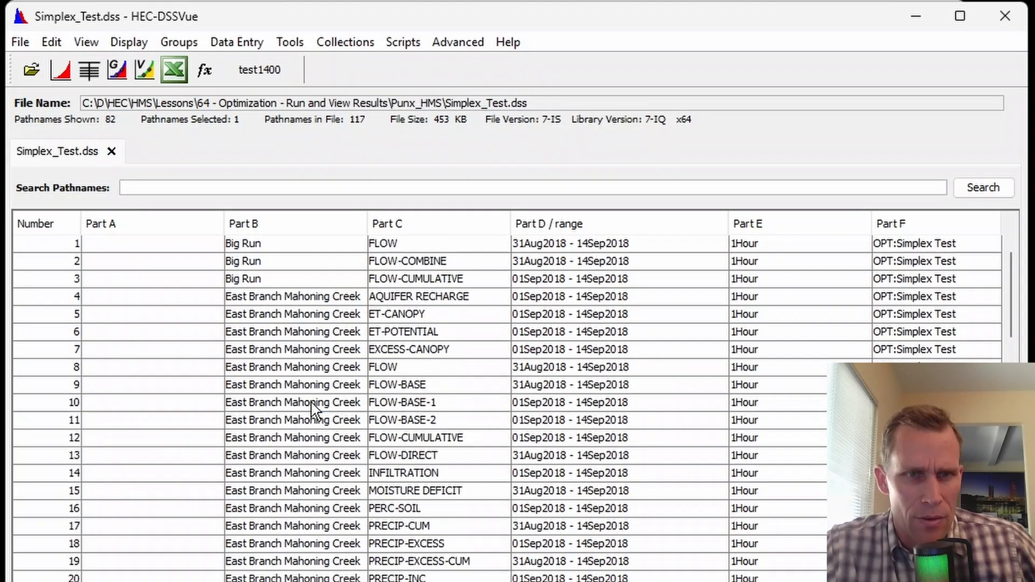
pyautogui.click(264, 245)
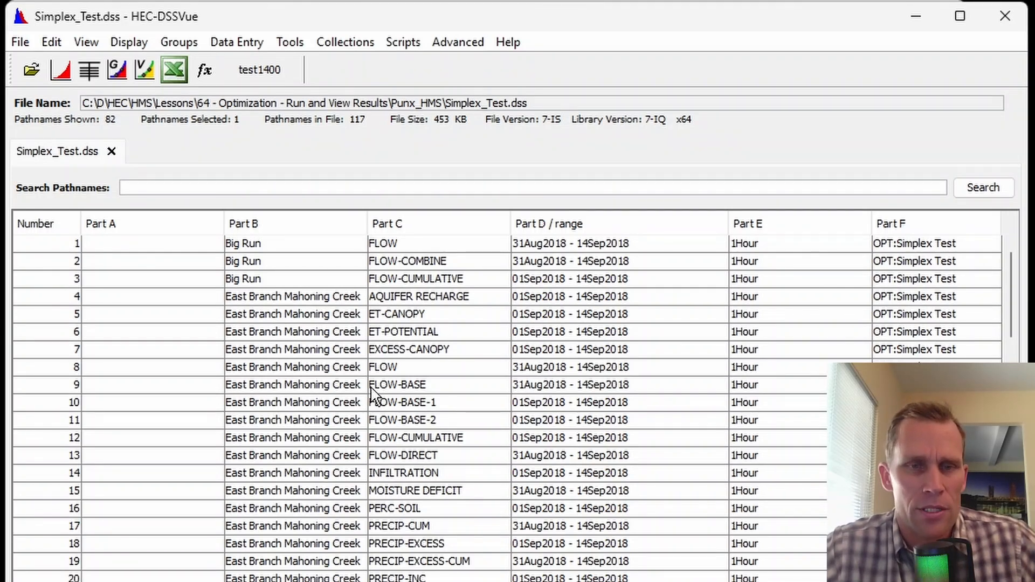
# - Filter the catalog to records whose pathname contains /FLOW/
pyautogui.click(397, 369)
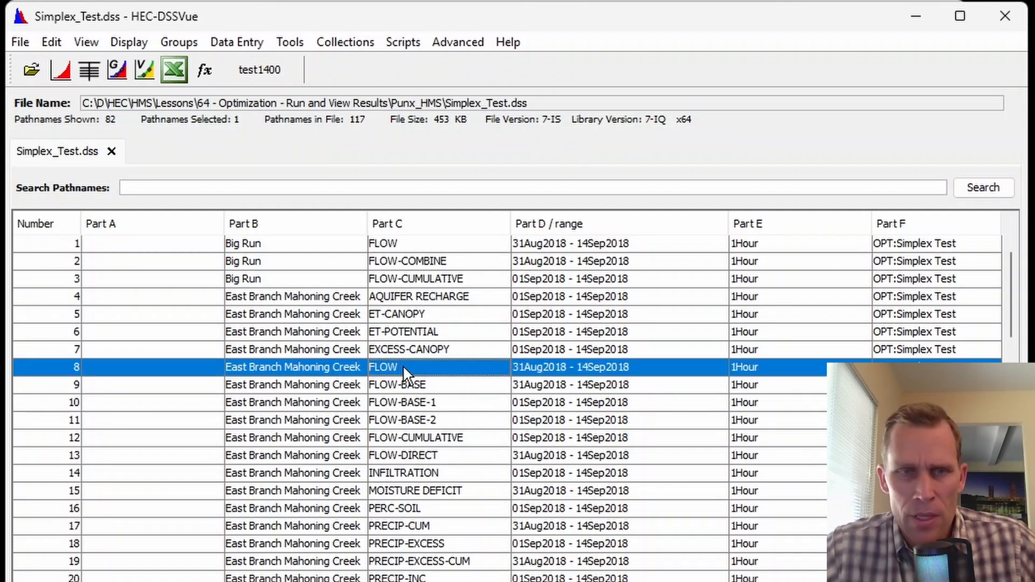
pyautogui.click(363, 190)
pyautogui.write('/FLOW/')
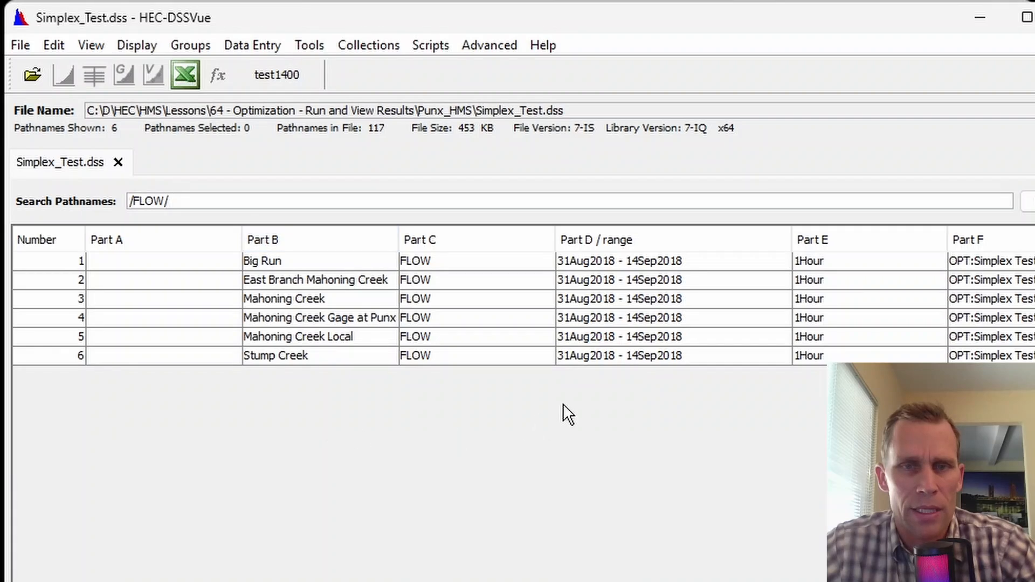
# - Plot the FLOW records of East Branch Mahoning Creek, Mahoning Creek Local and Stump Creek together and highlight individual curves for comparison
pyautogui.click(451, 281)
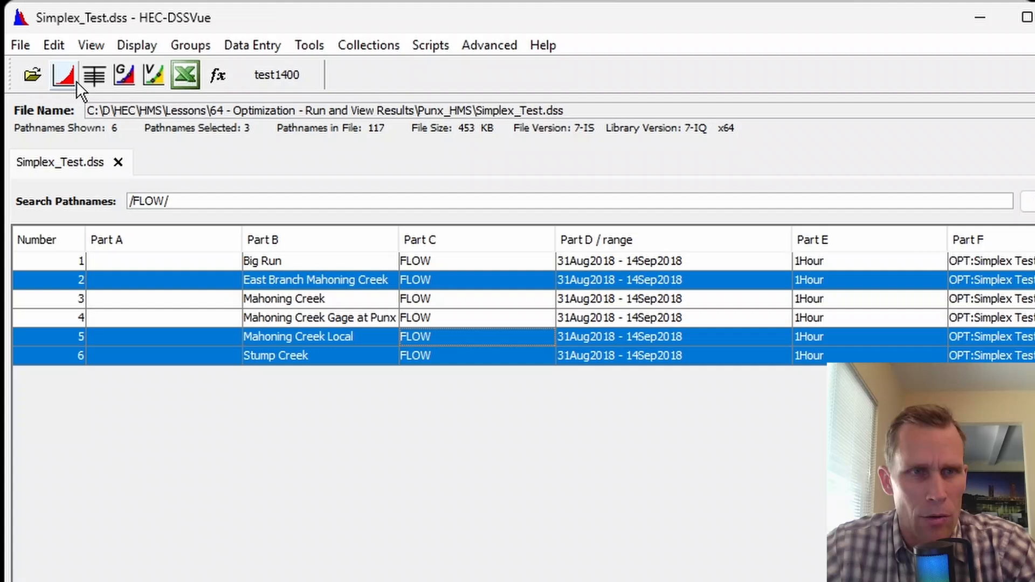
pyautogui.click(69, 76)
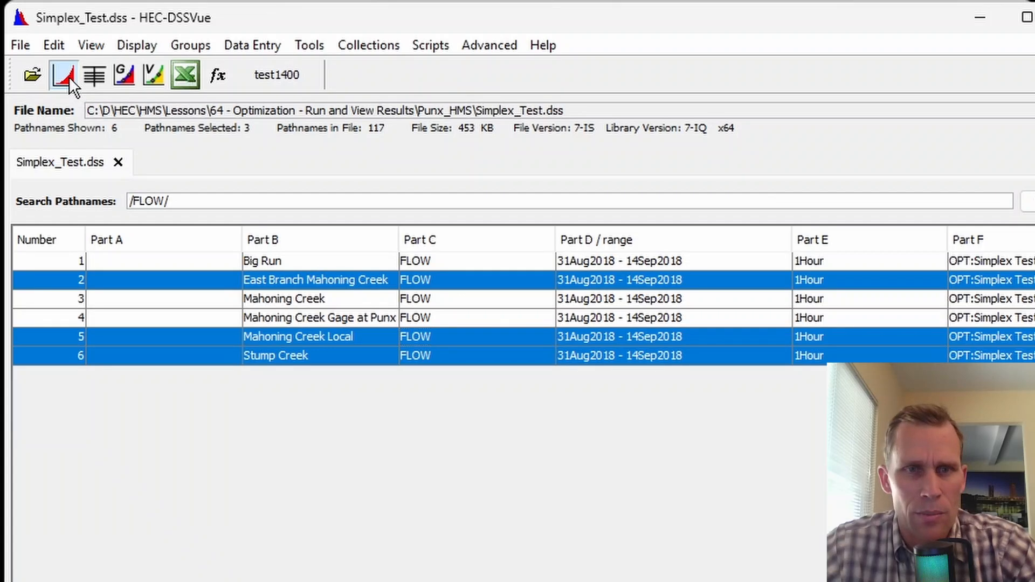
pyautogui.moveTo(324, 74); pyautogui.dragTo(455, 106)
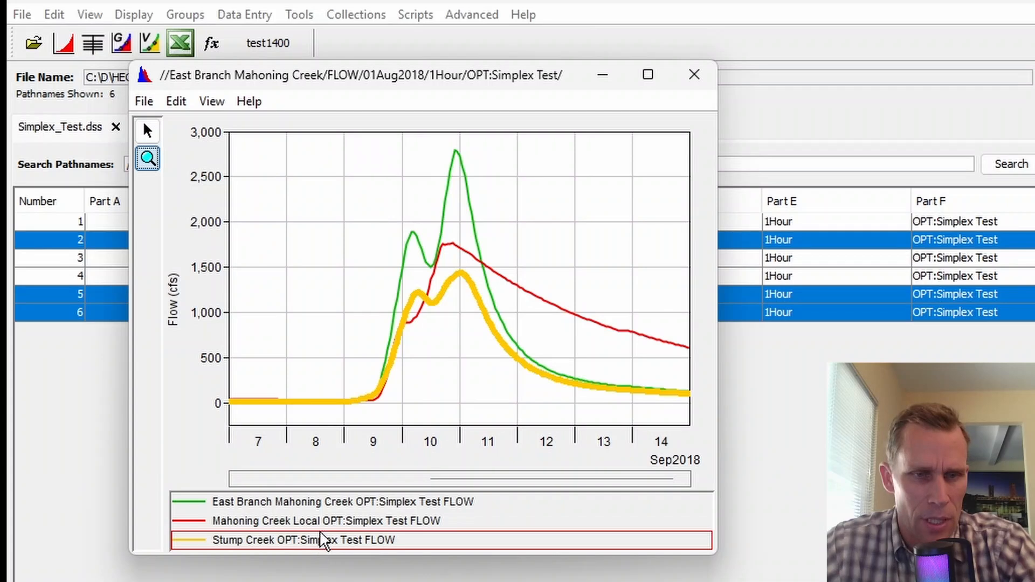
pyautogui.click(320, 526)
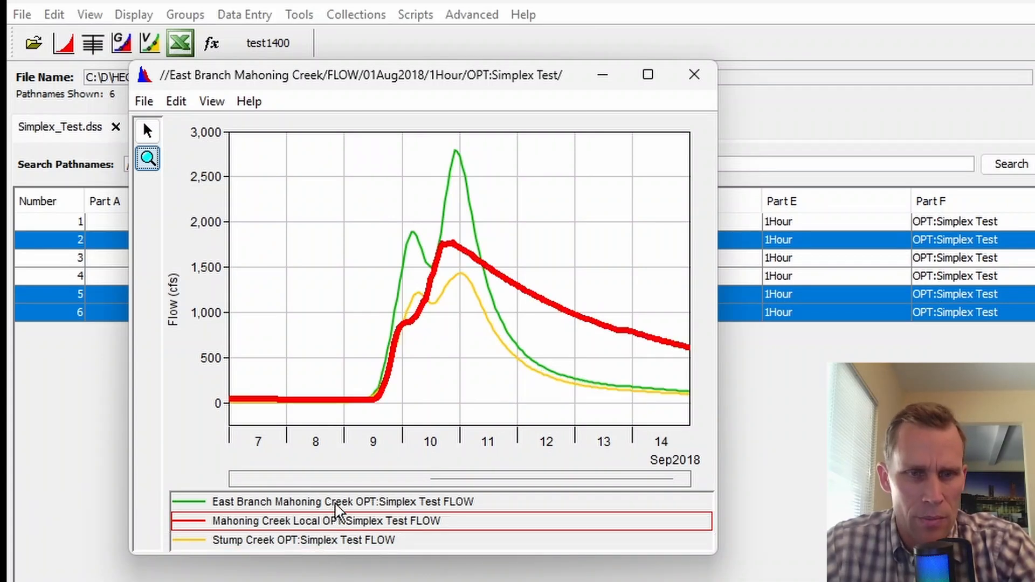
pyautogui.click(333, 504)
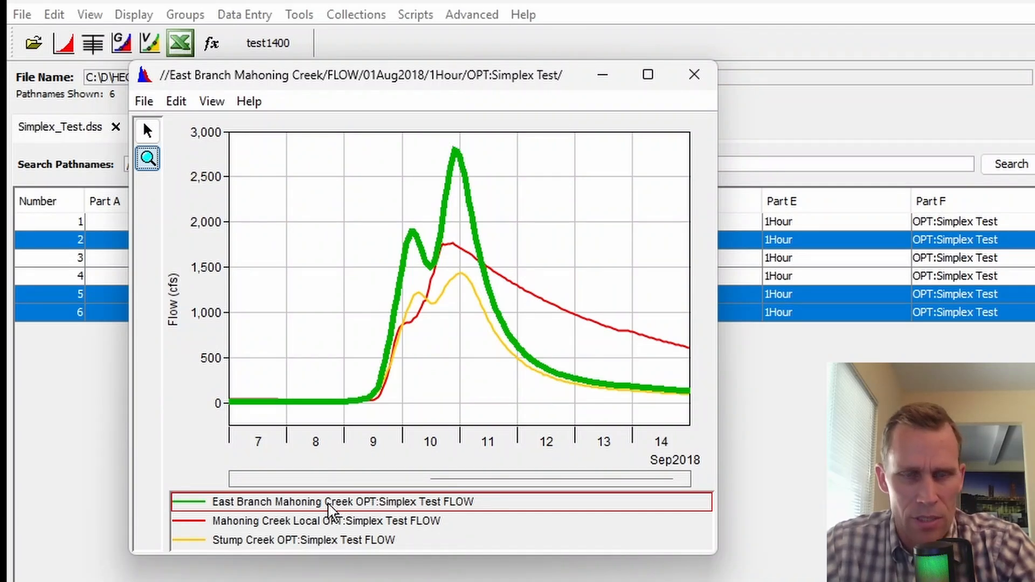
pyautogui.click(322, 522)
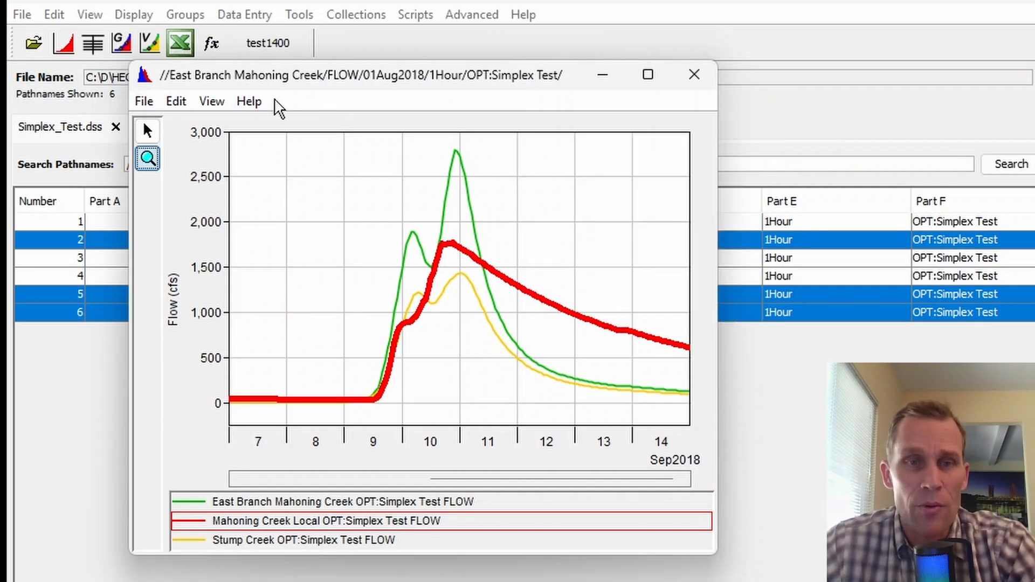
# - Tabulate the plotted flows, examine the three elements' flow columns and the date/time column, and close the table and the plot
pyautogui.click(144, 101)
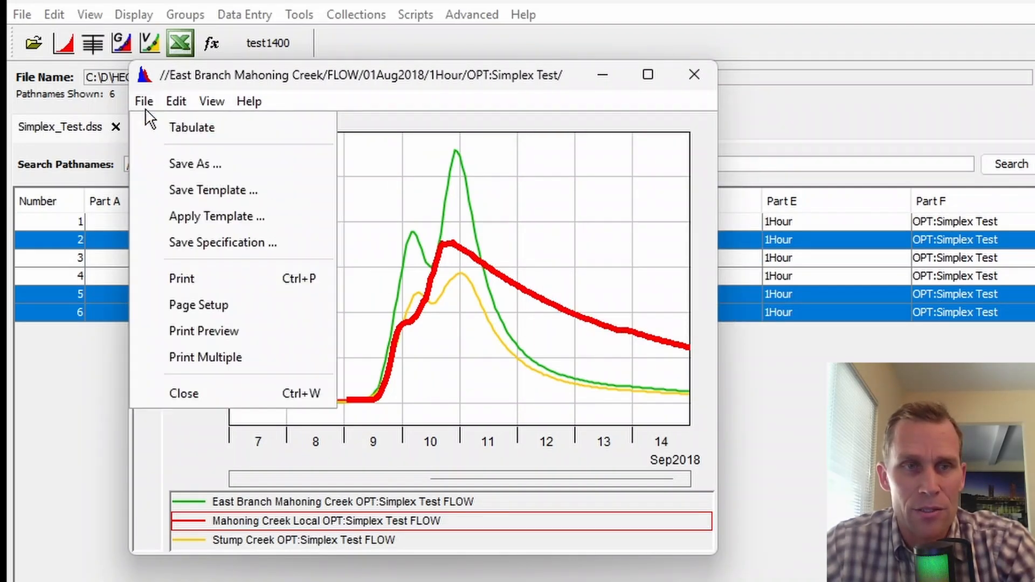
pyautogui.click(173, 125)
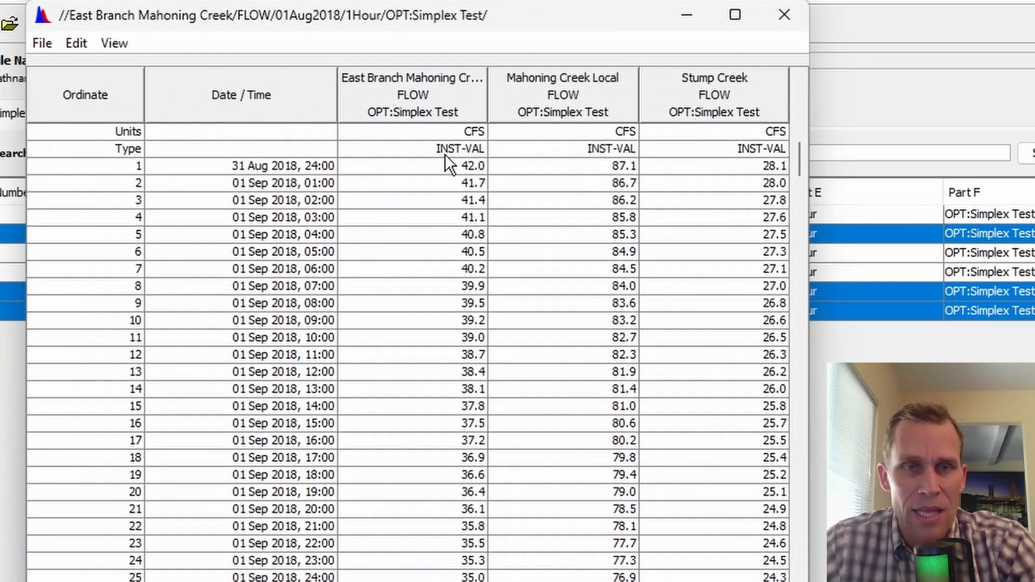
pyautogui.moveTo(380, 175); pyautogui.dragTo(410, 515)
pyautogui.moveTo(532, 189); pyautogui.dragTo(611, 492)
pyautogui.moveTo(705, 167); pyautogui.dragTo(701, 508)
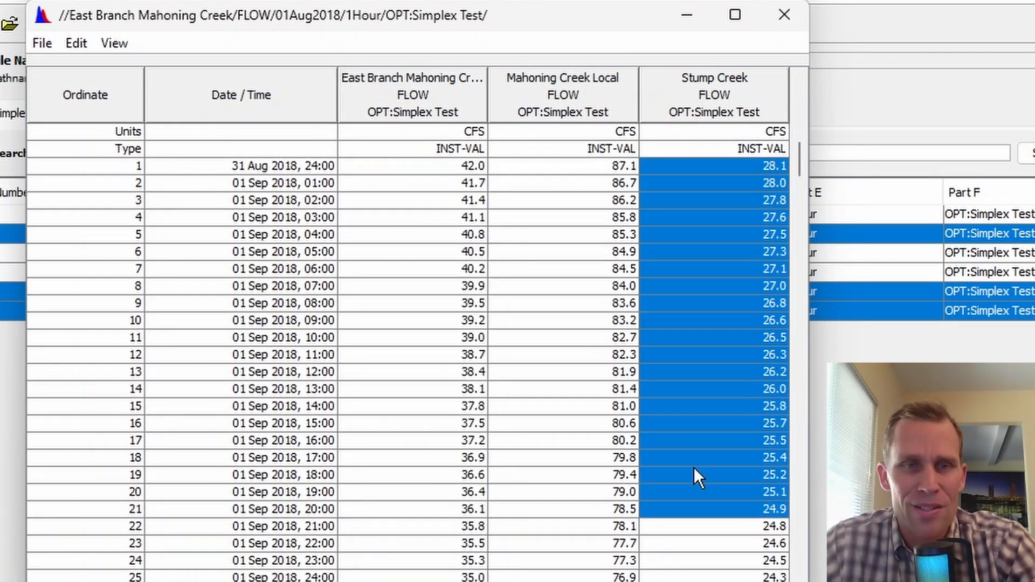
pyautogui.moveTo(303, 165); pyautogui.dragTo(327, 490)
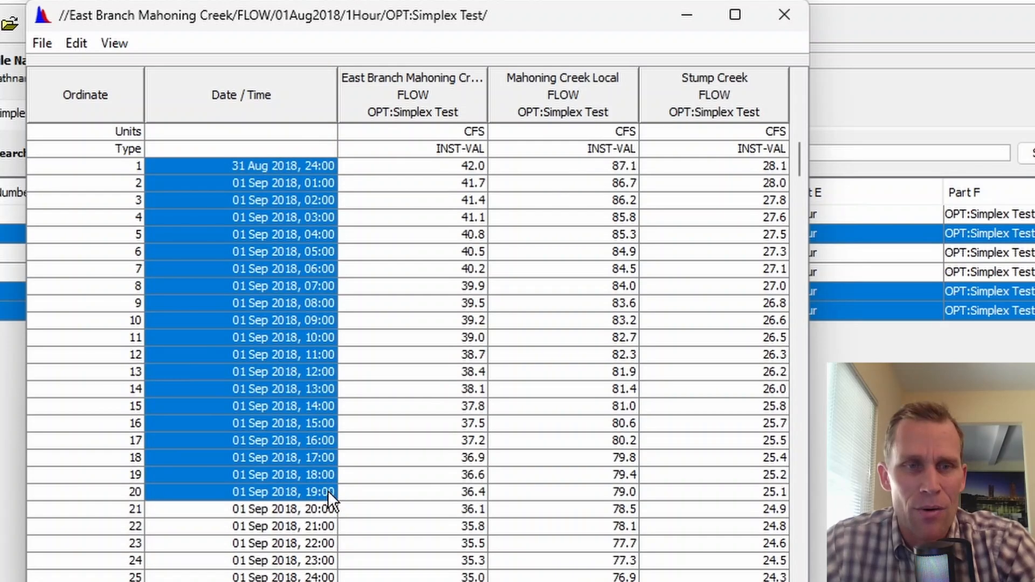
pyautogui.click(784, 15)
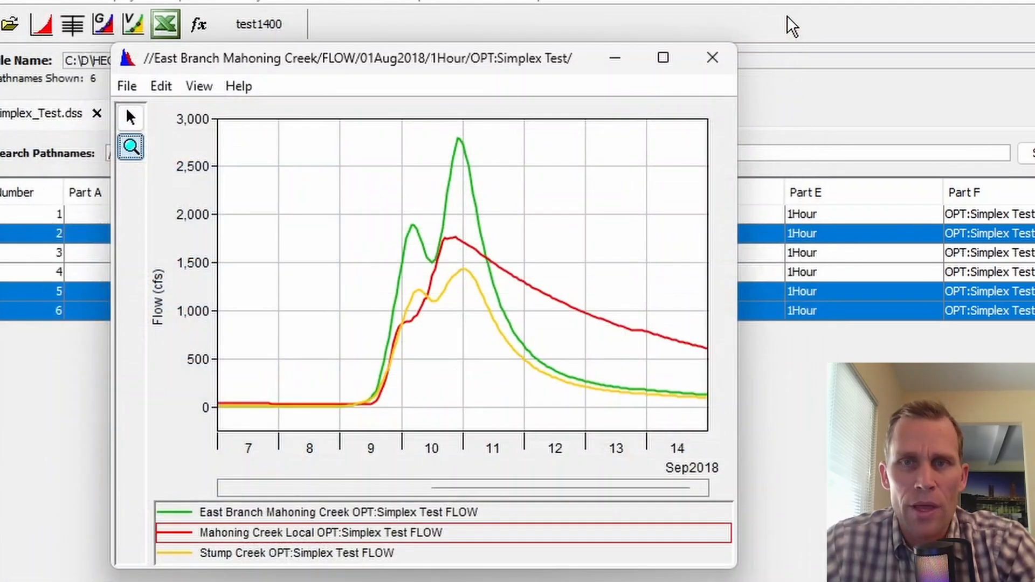
pyautogui.click(712, 58)
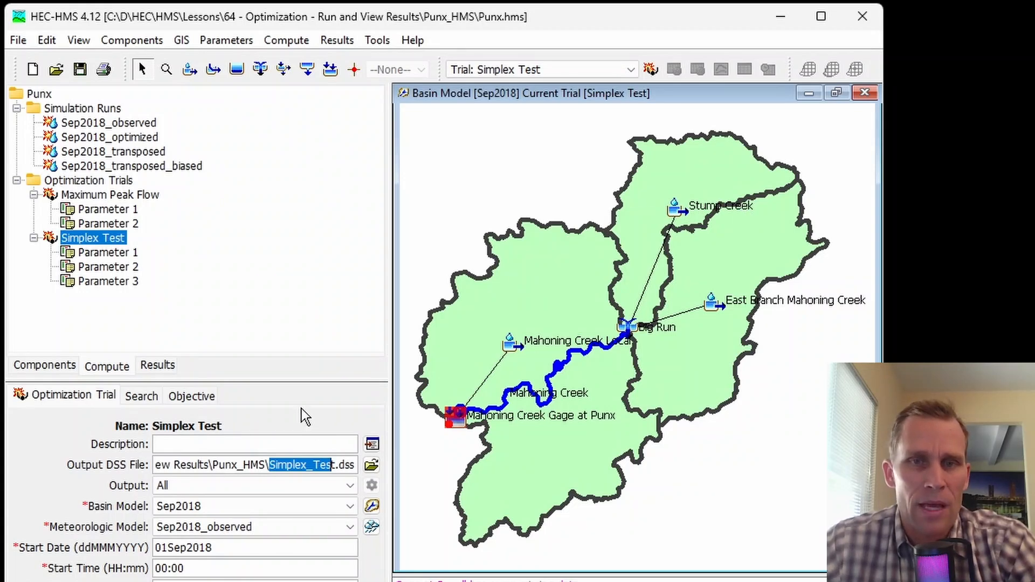
pyautogui.click(516, 72)
pyautogui.click(515, 72)
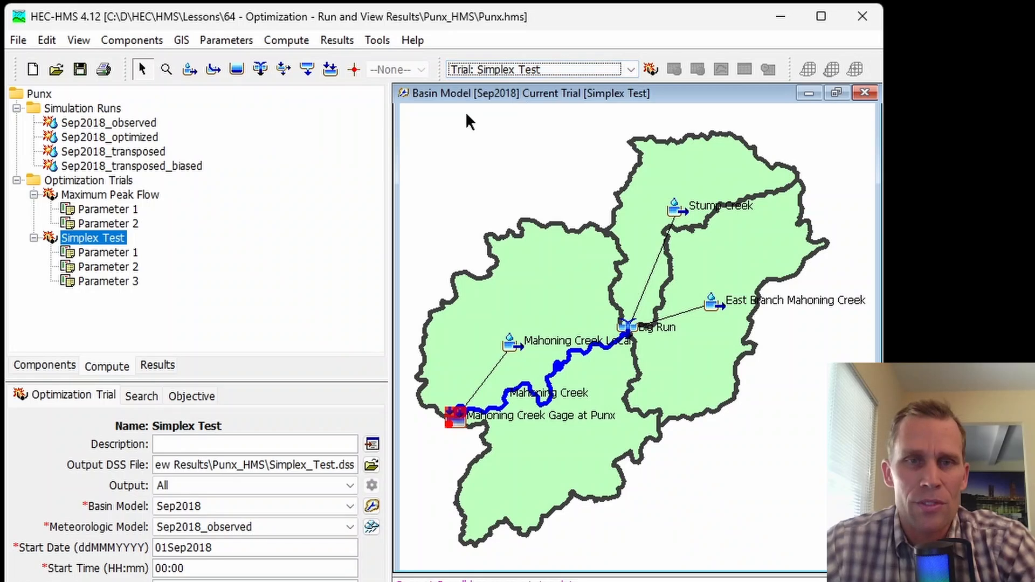
pyautogui.click(339, 41)
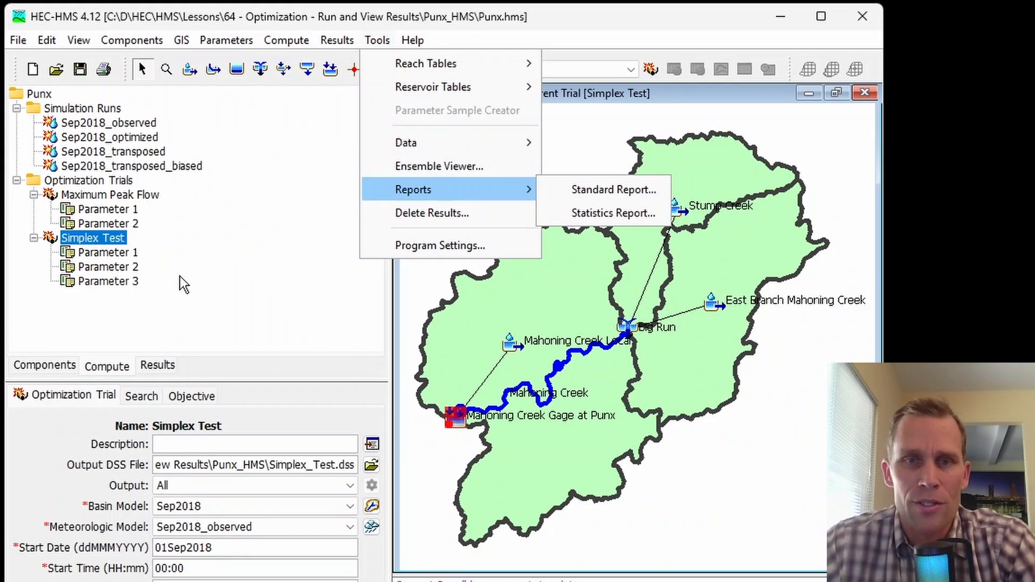
pyautogui.click(404, 289)
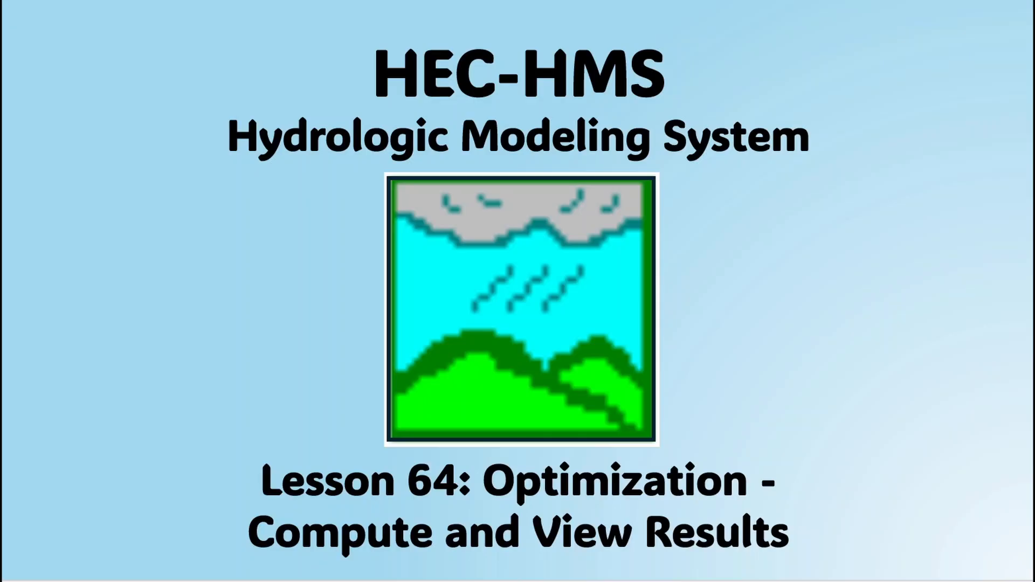